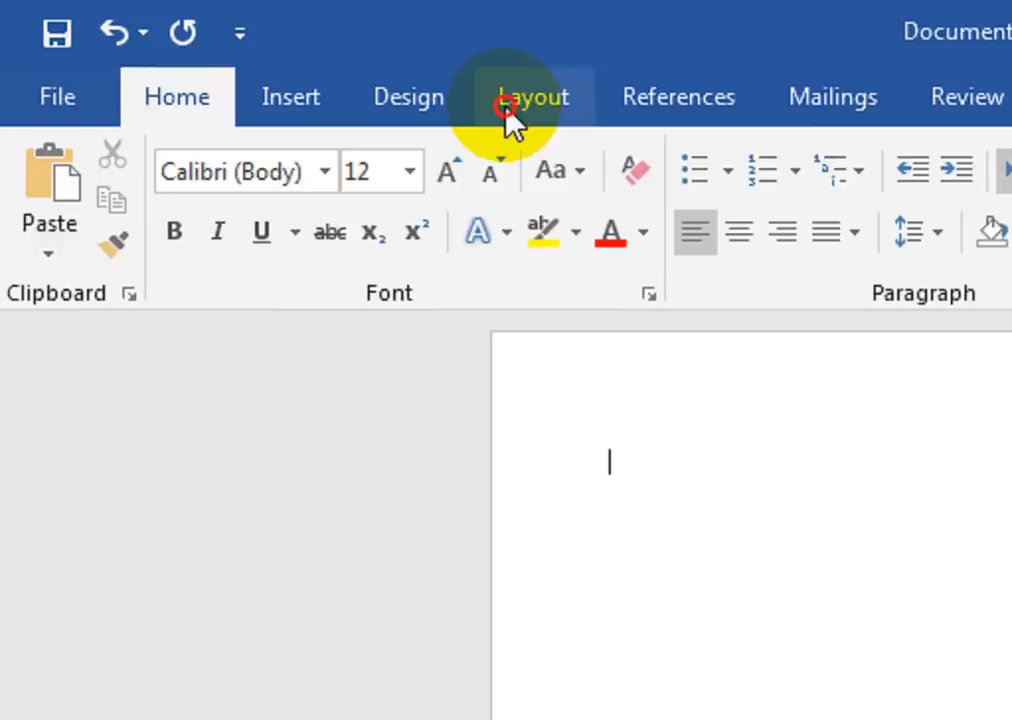
# Set the blank document's page orientation to Landscape.
pyautogui.click(505, 108)
pyautogui.click(156, 252)
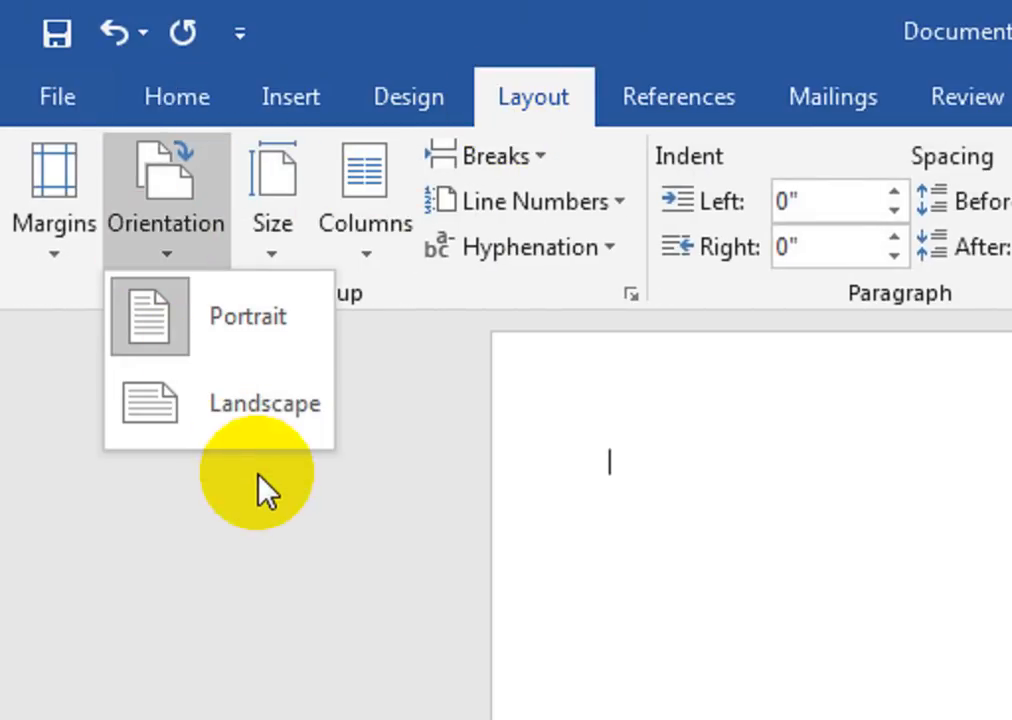
pyautogui.click(266, 440)
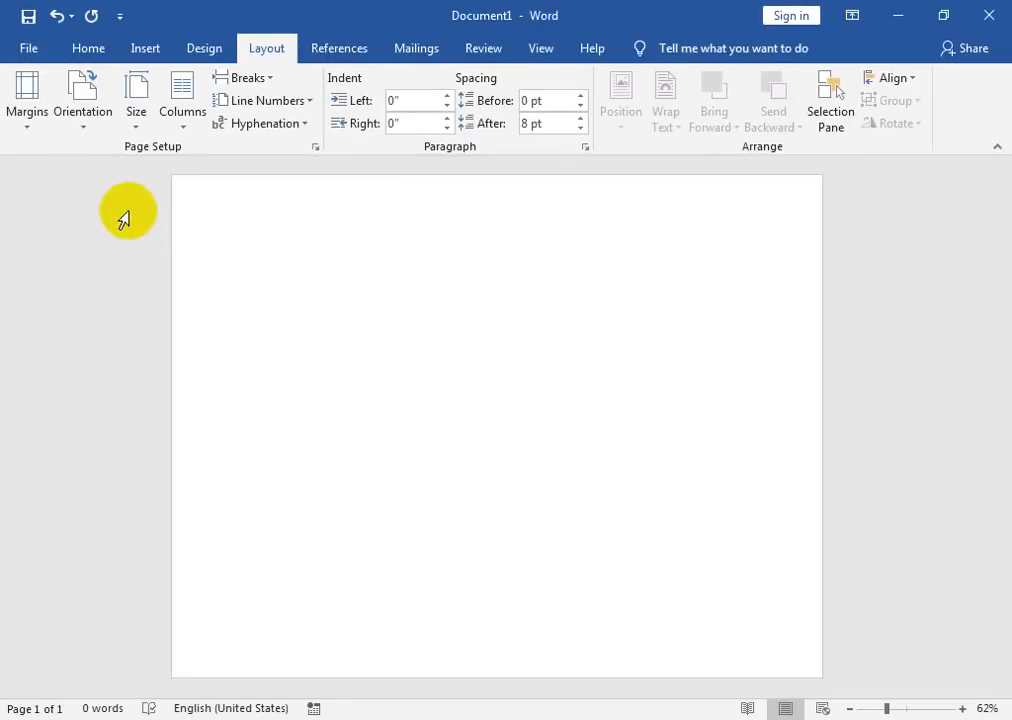
# Choose the art page border with nested rectangular lines and an inner row of triangles, applied to the whole document.
pyautogui.click(201, 48)
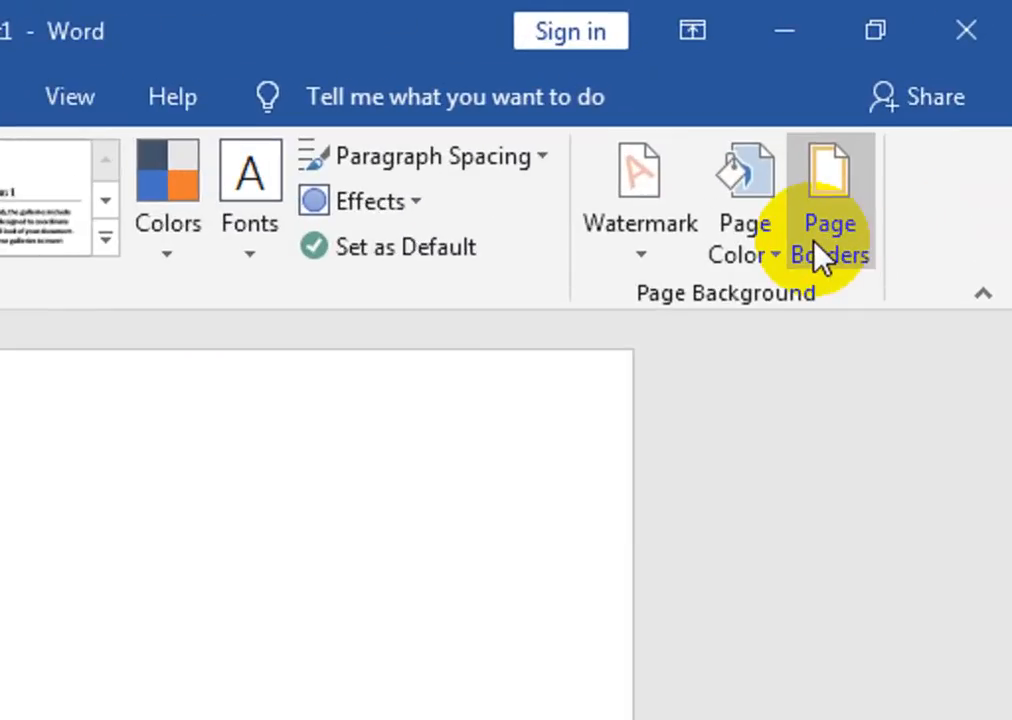
pyautogui.click(916, 122)
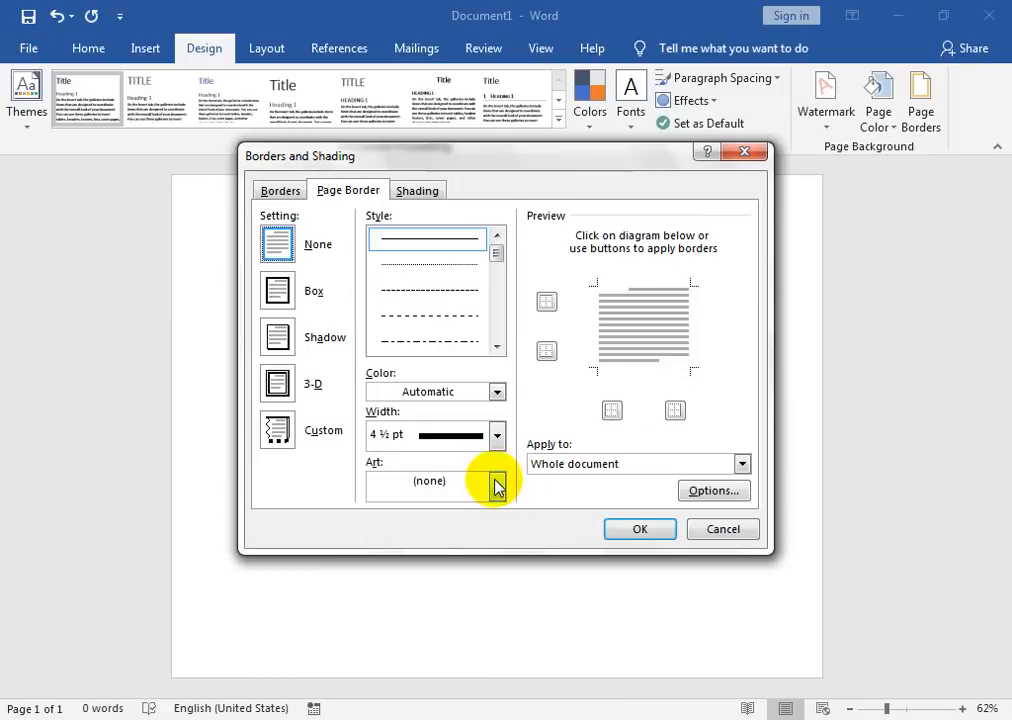
pyautogui.click(497, 487)
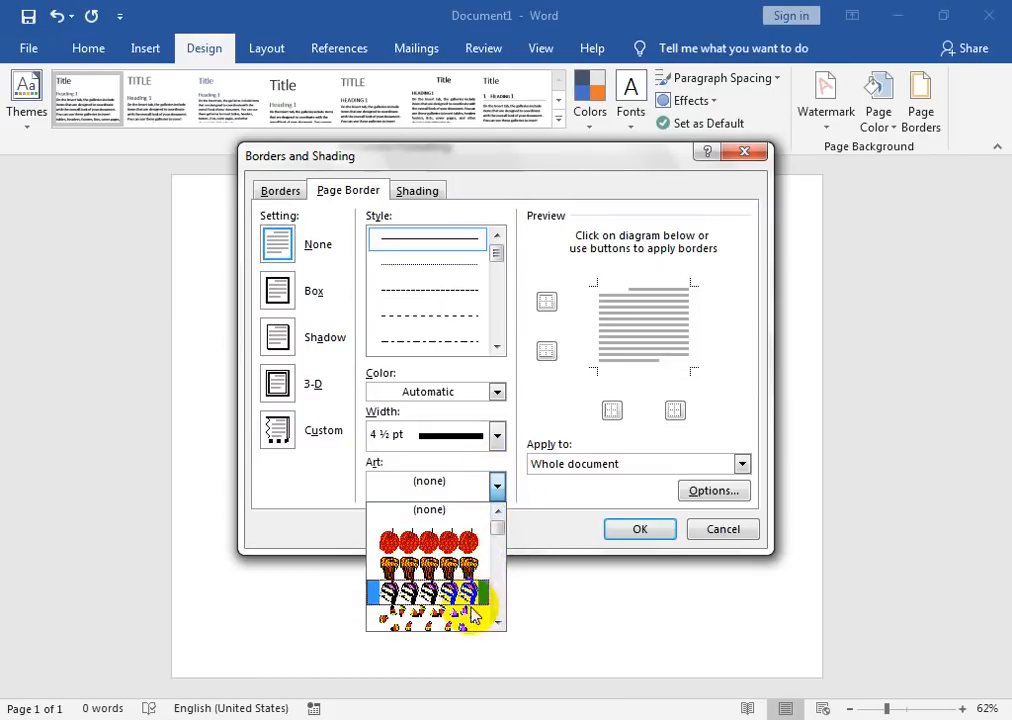
pyautogui.moveTo(498, 527); pyautogui.dragTo(496, 603)
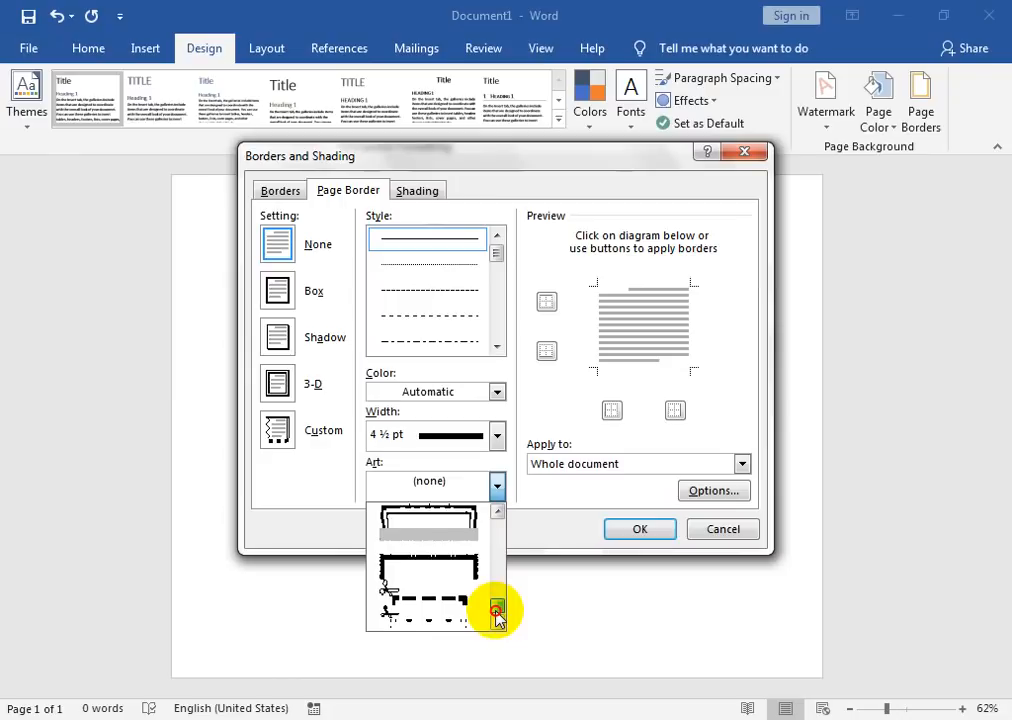
pyautogui.click(496, 508)
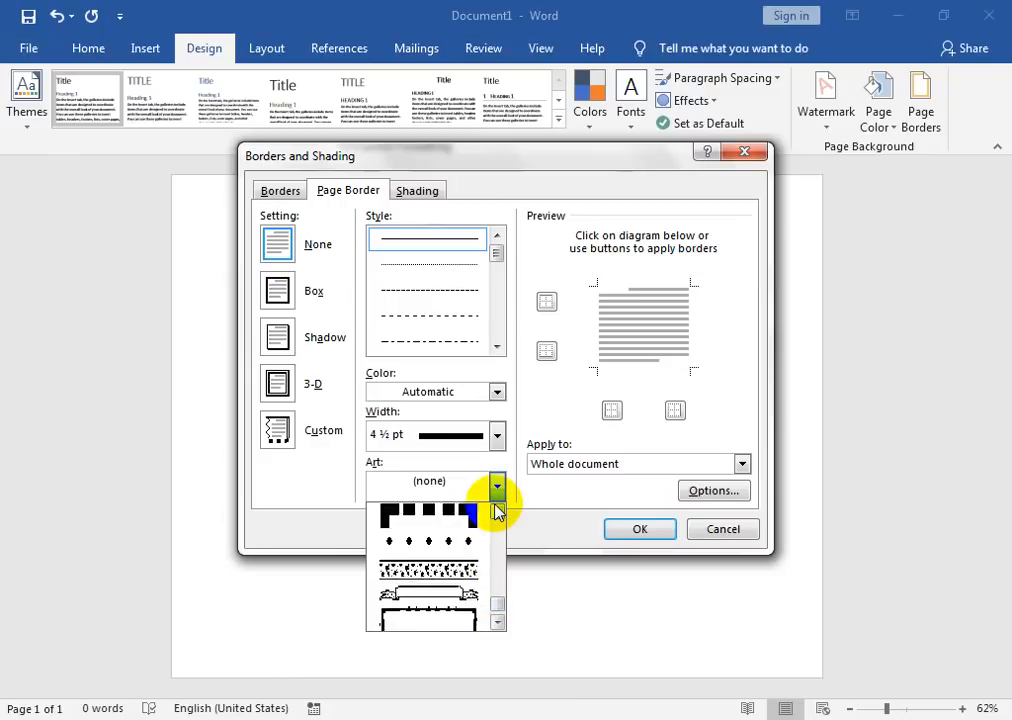
pyautogui.click(496, 508)
pyautogui.click(440, 568)
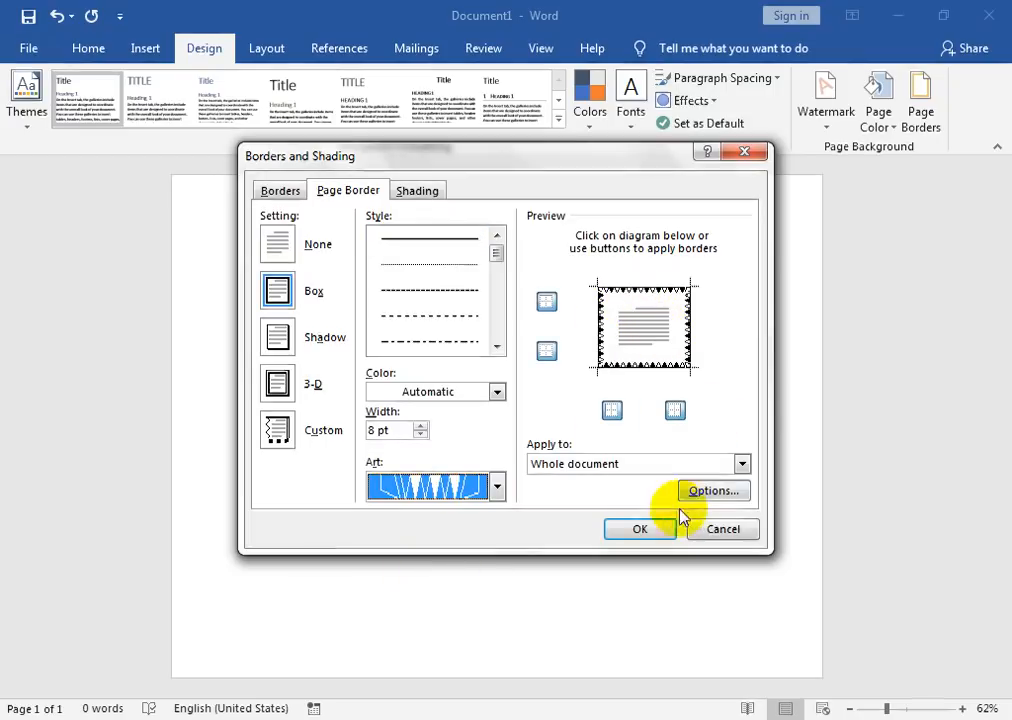
pyautogui.click(497, 487)
pyautogui.scroll(10, 497, 521)
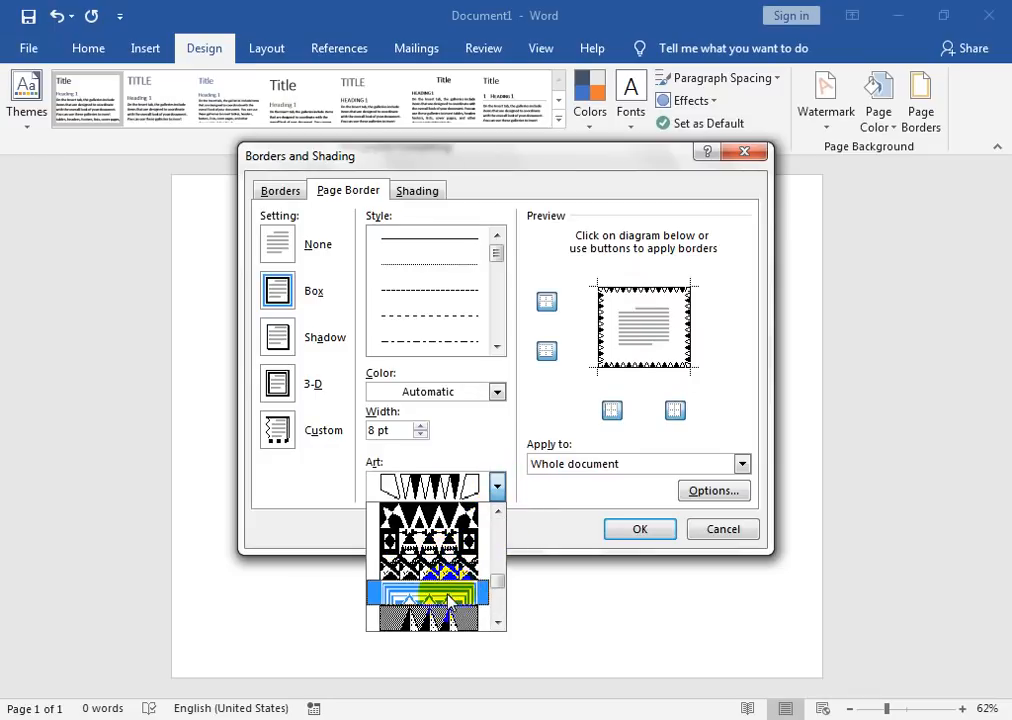
pyautogui.click(447, 598)
pyautogui.click(496, 488)
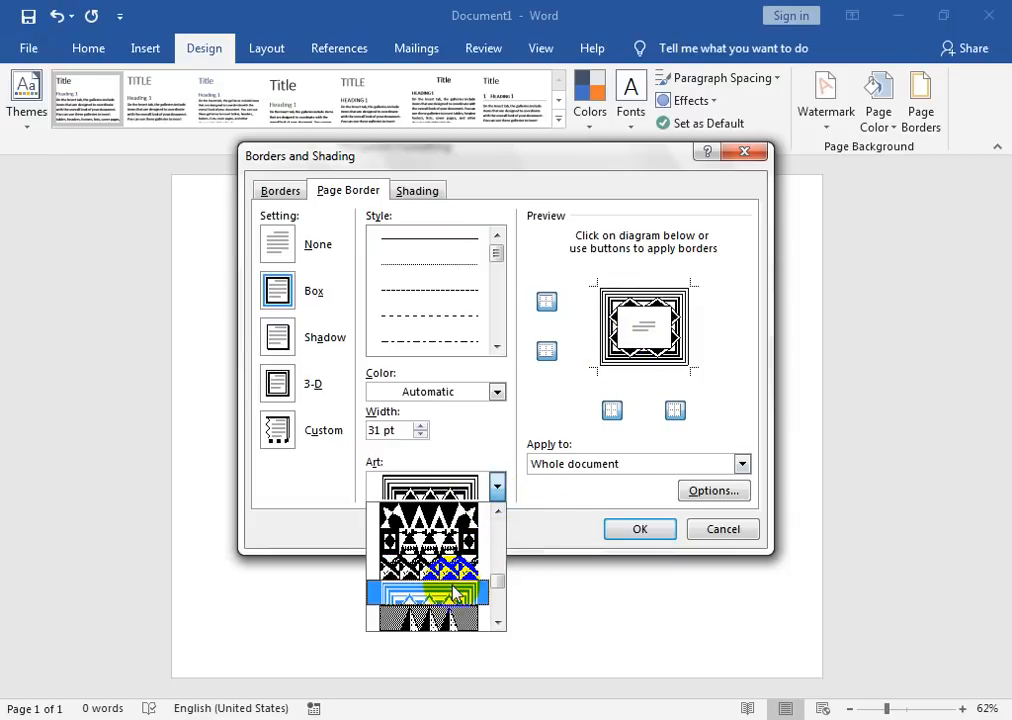
pyautogui.click(560, 514)
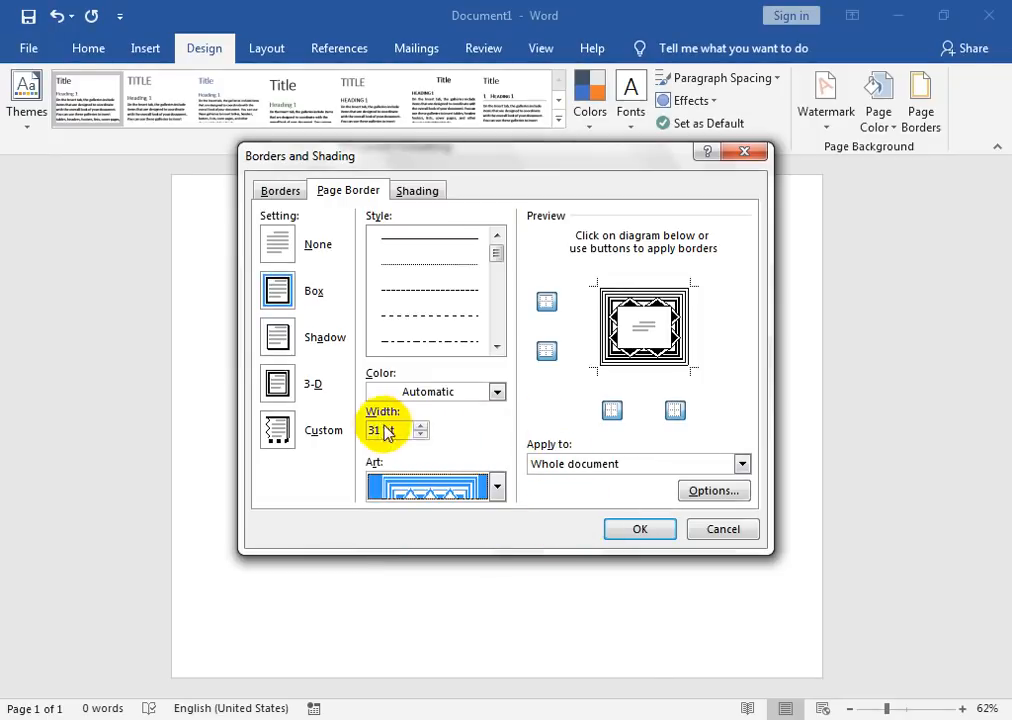
pyautogui.click(420, 434)
pyautogui.click(420, 434)
pyautogui.click(420, 434)
pyautogui.click(420, 426)
pyautogui.click(420, 426)
pyautogui.click(420, 426)
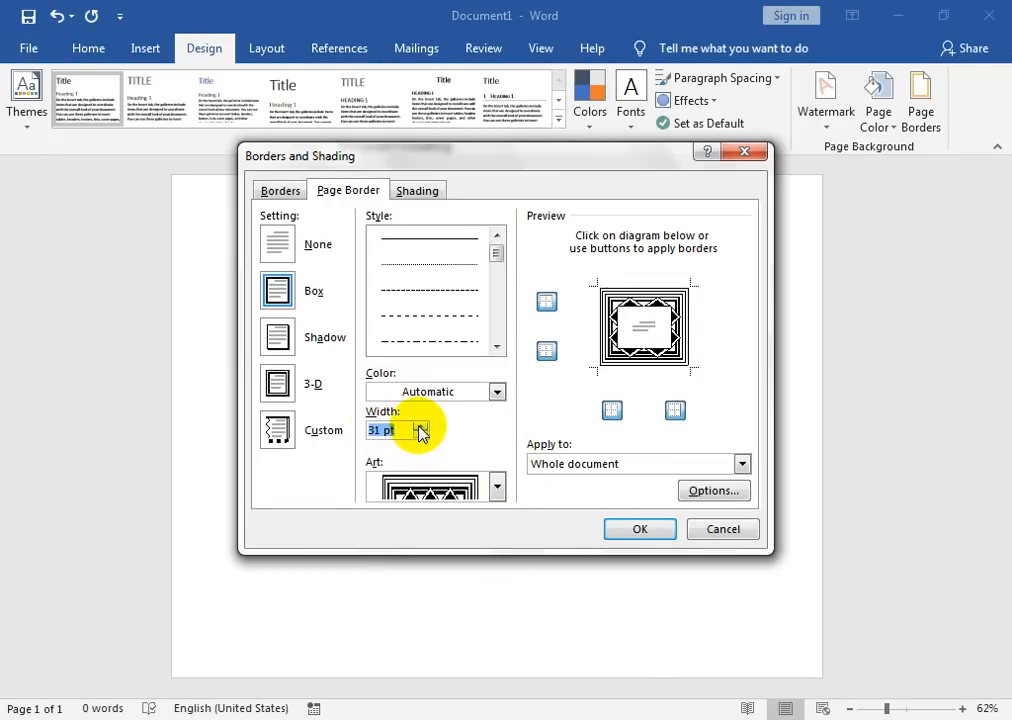
# Colour the art page border Dark Blue and apply it to the page.
pyautogui.click(497, 393)
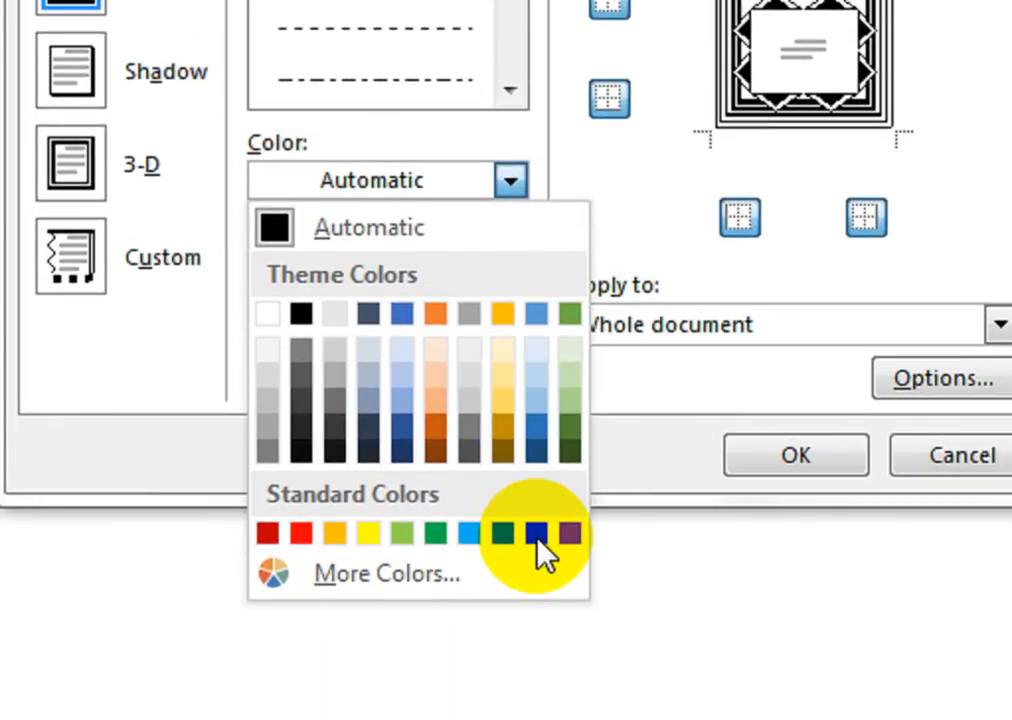
pyautogui.click(538, 534)
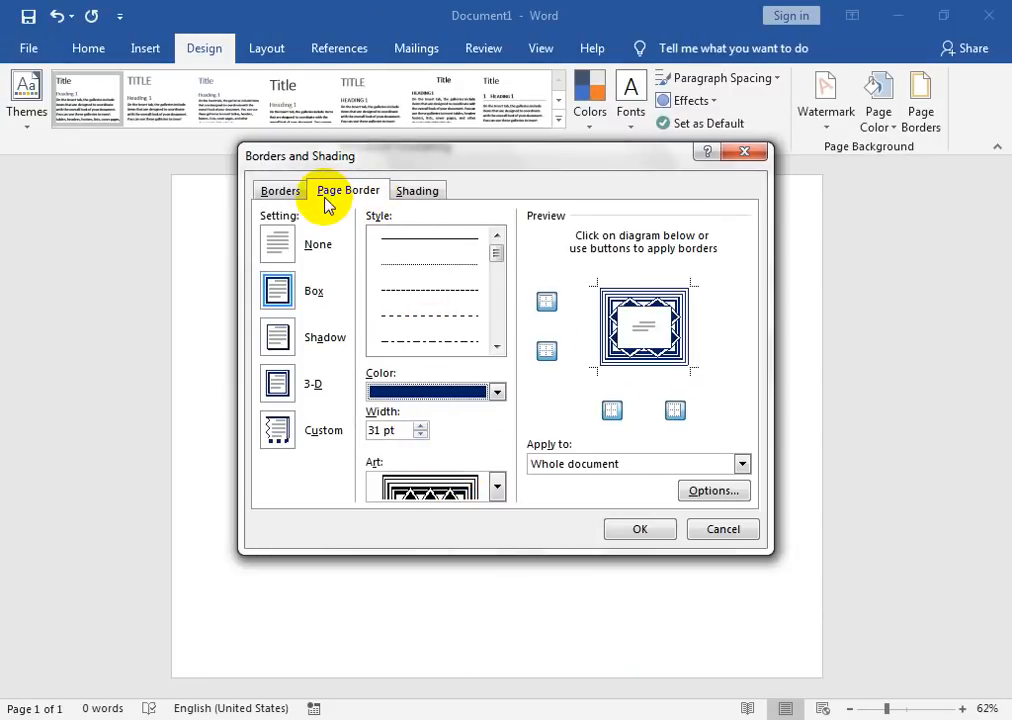
pyautogui.click(636, 528)
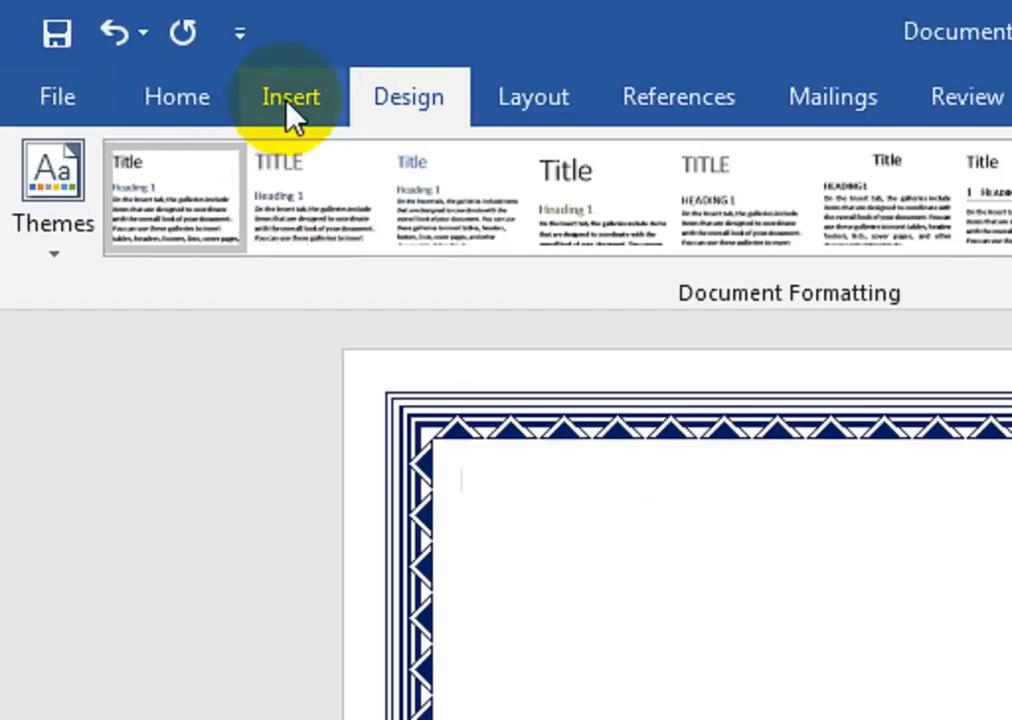
# Draw a Frame shape that fills the whole area inside the page border.
pyautogui.click(290, 110)
pyautogui.click(322, 249)
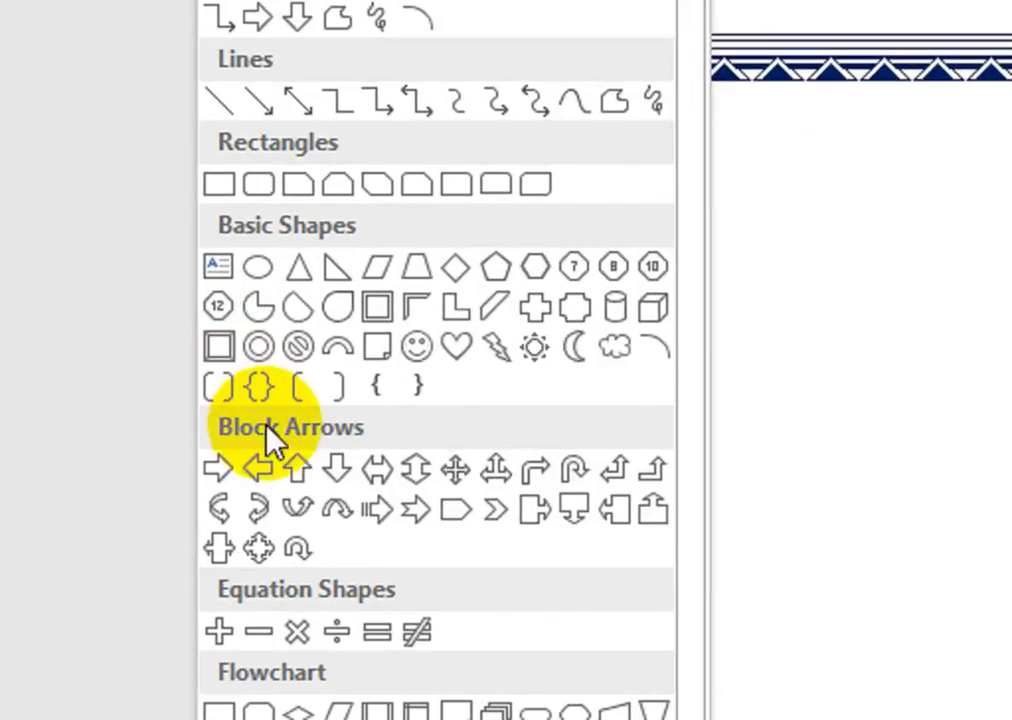
pyautogui.click(395, 310)
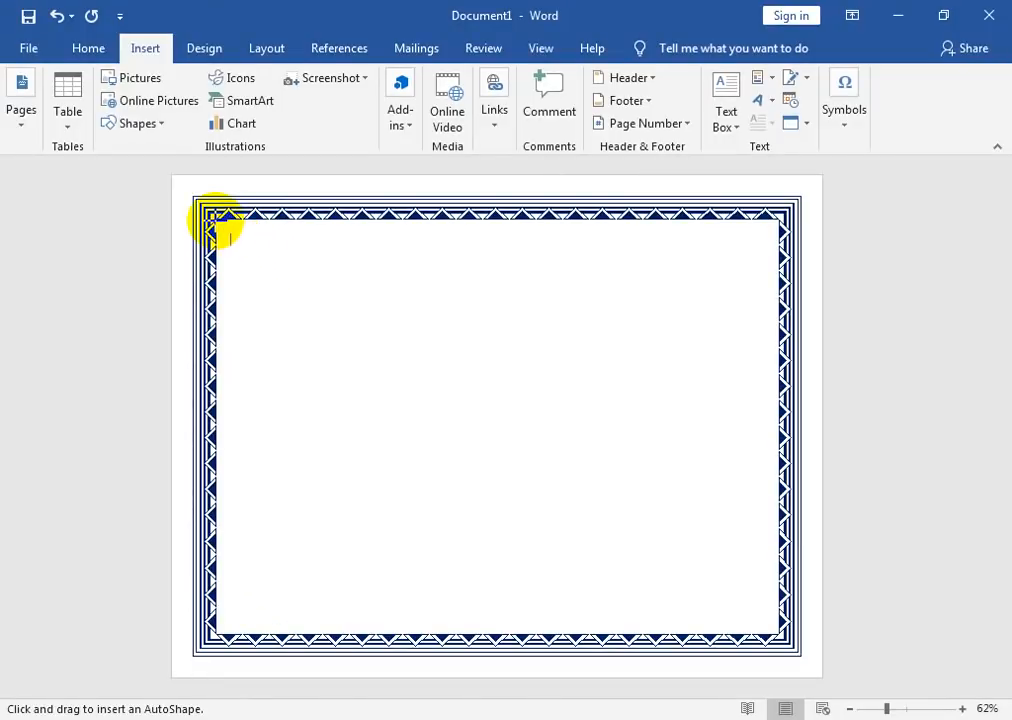
pyautogui.moveTo(216, 220)
pyautogui.mouseDown()
pyautogui.moveTo(294, 325)
pyautogui.moveTo(571, 542)
pyautogui.moveTo(754, 596)
pyautogui.moveTo(785, 620)
pyautogui.moveTo(783, 636)
pyautogui.mouseUp()
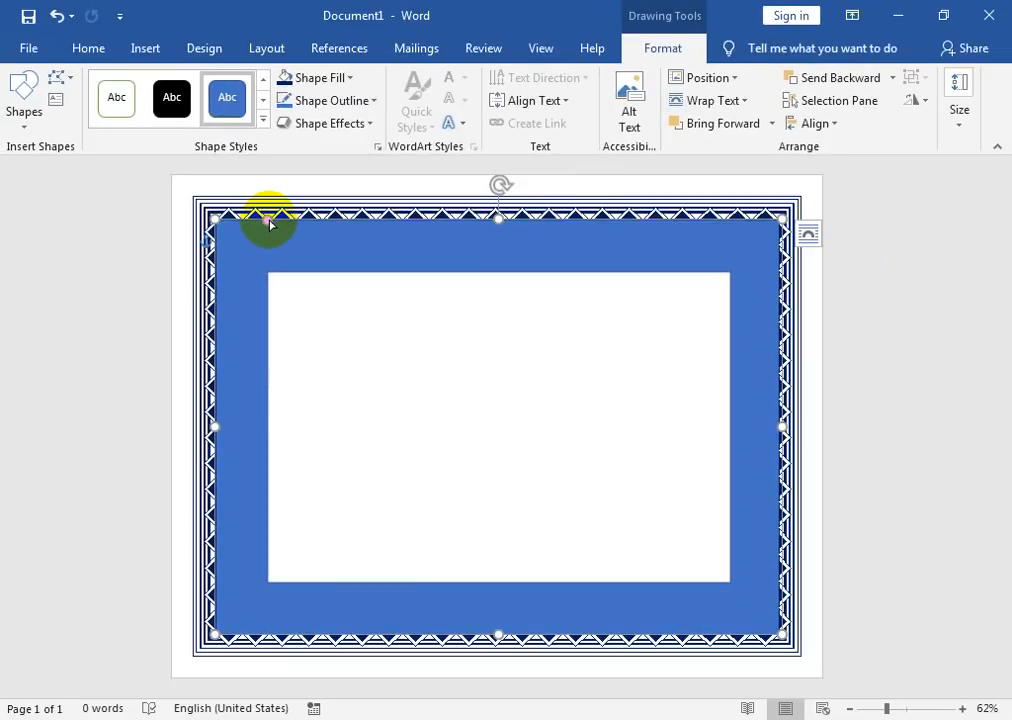
# Make the frame shape's band thinner and fill it with Dark Blue.
pyautogui.moveTo(269, 221); pyautogui.dragTo(249, 221)
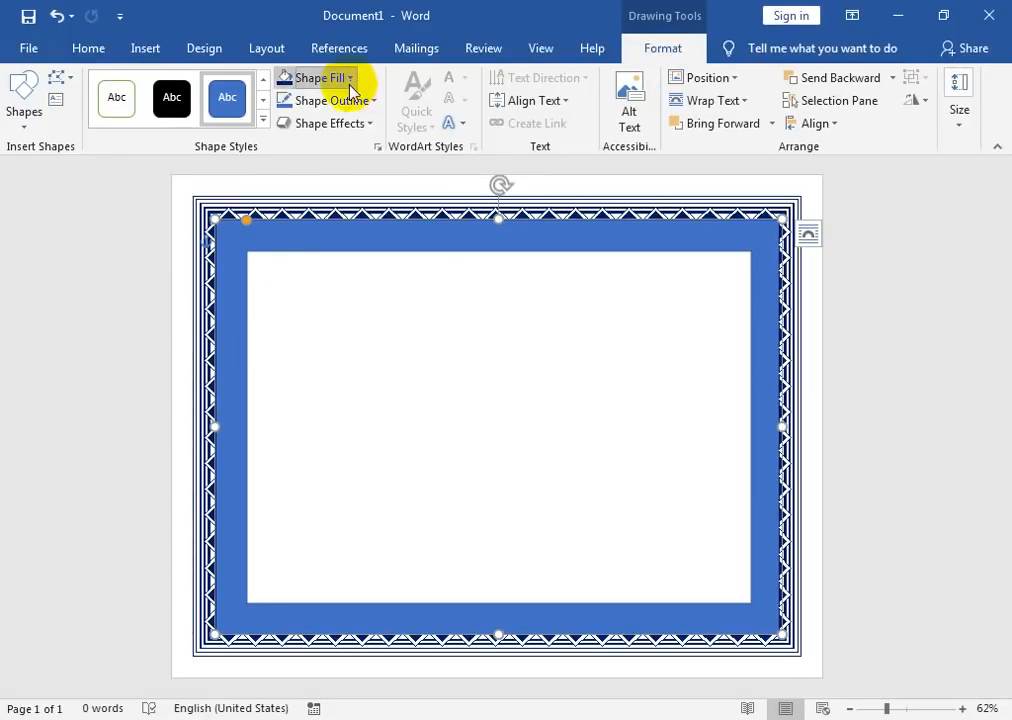
pyautogui.click(350, 80)
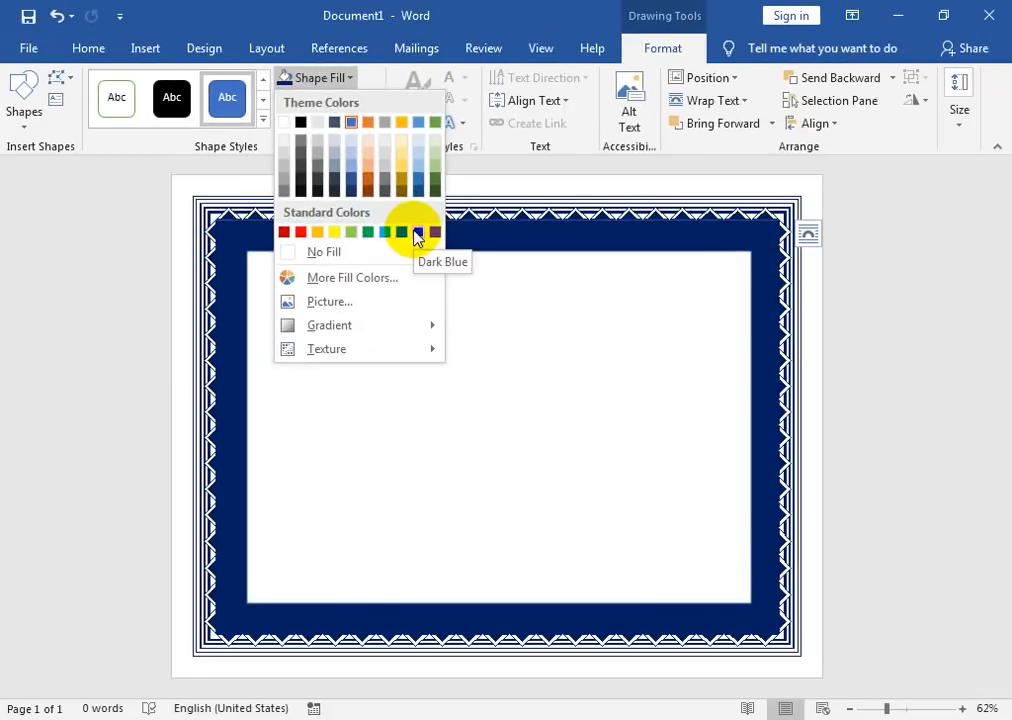
pyautogui.click(417, 232)
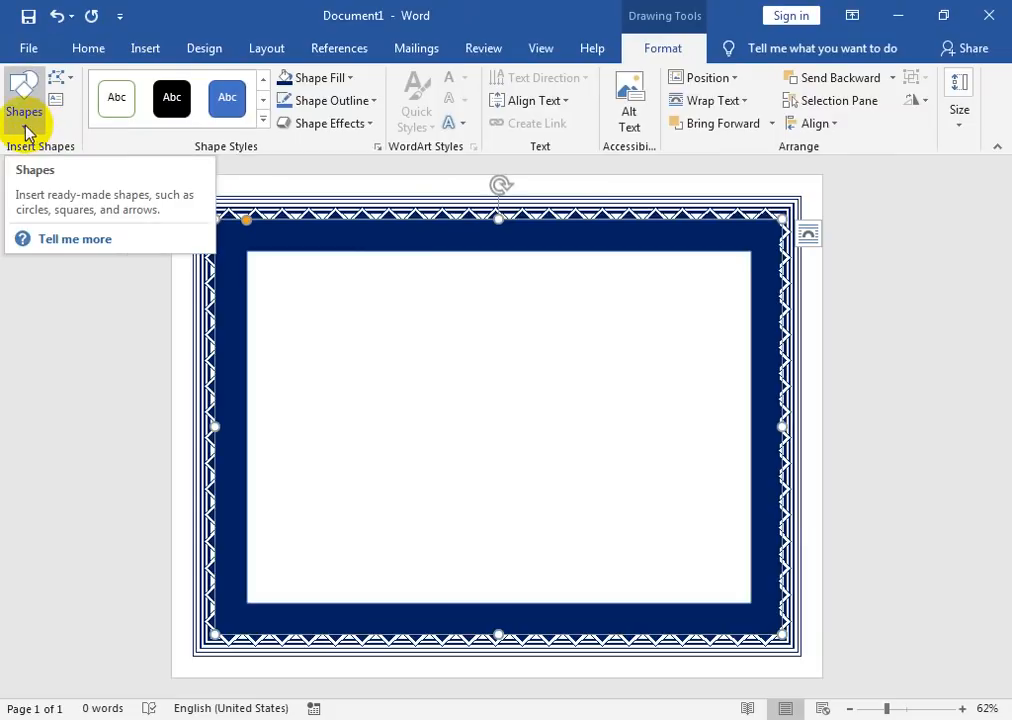
# Draw a Callout: Quad Arrow shape in the white area near the frame's upper-left corner.
pyautogui.click(148, 52)
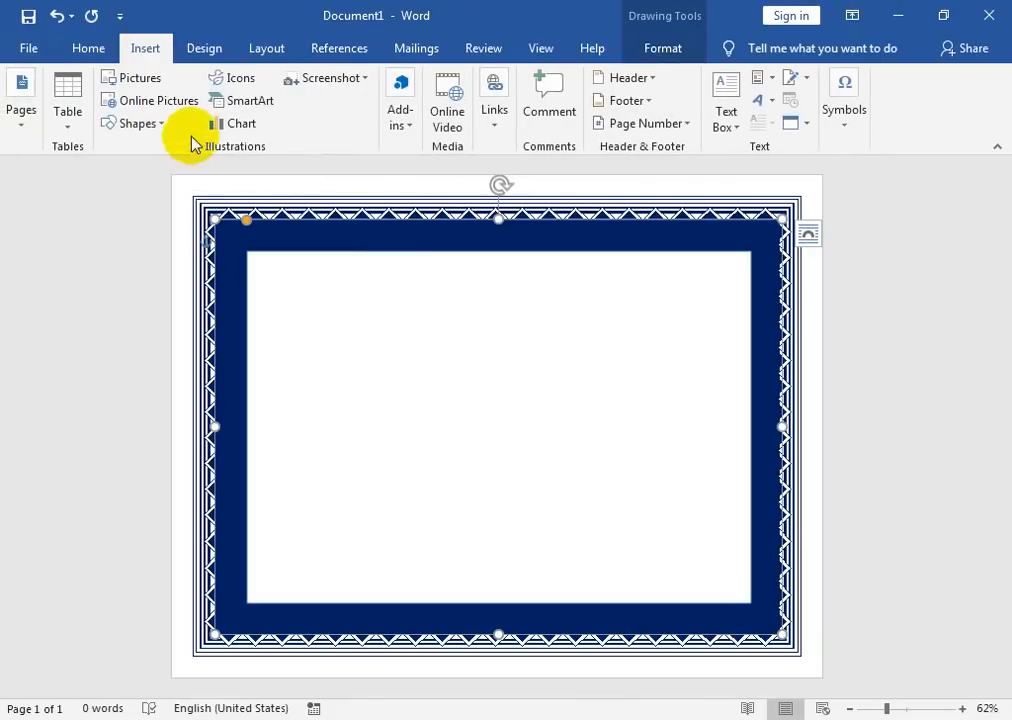
pyautogui.click(140, 123)
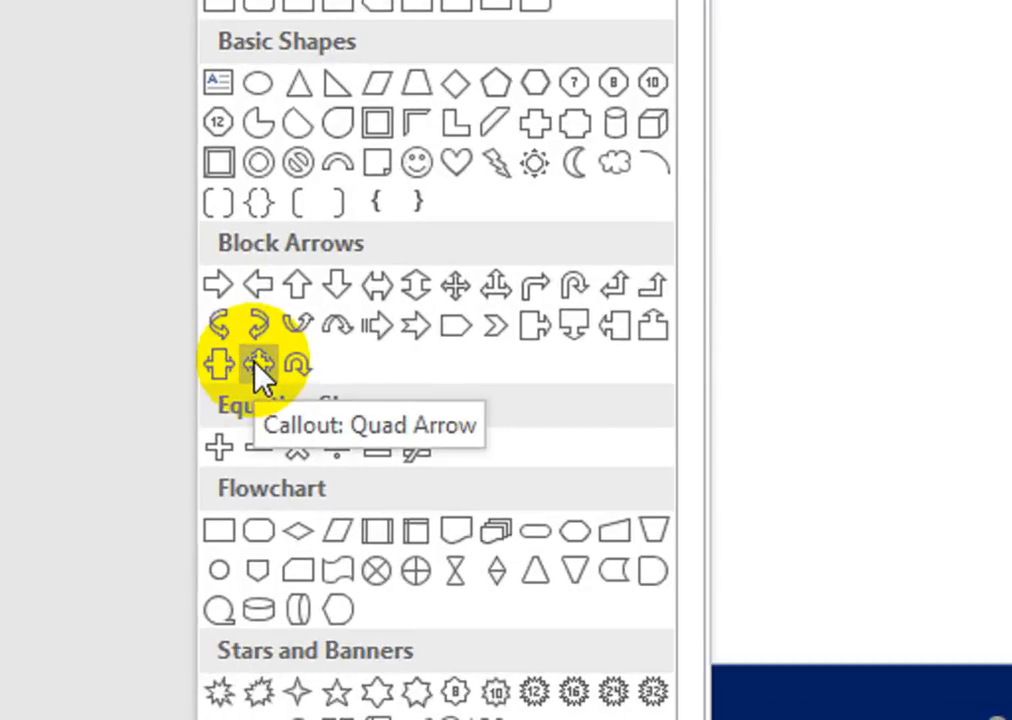
pyautogui.click(128, 457)
pyautogui.moveTo(283, 273)
pyautogui.mouseDown()
pyautogui.moveTo(389, 400)
pyautogui.moveTo(398, 388)
pyautogui.mouseUp()
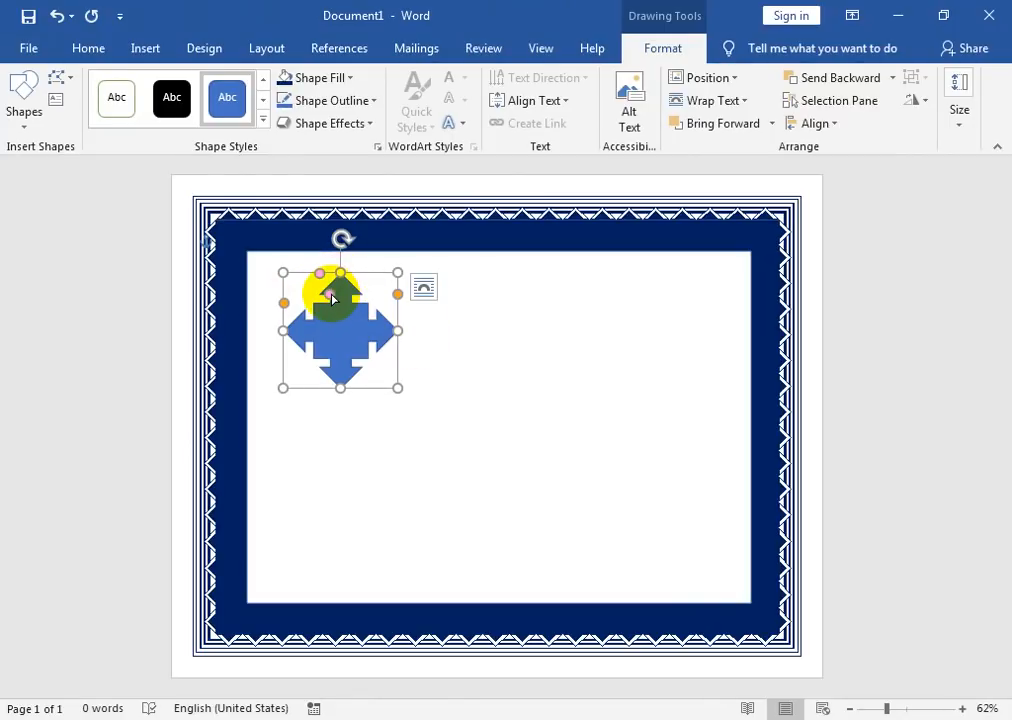
# Fit the quad arrow over the frame's inner upper-left corner with its body enlarged, and send it to the back.
pyautogui.moveTo(331, 296); pyautogui.dragTo(226, 237)
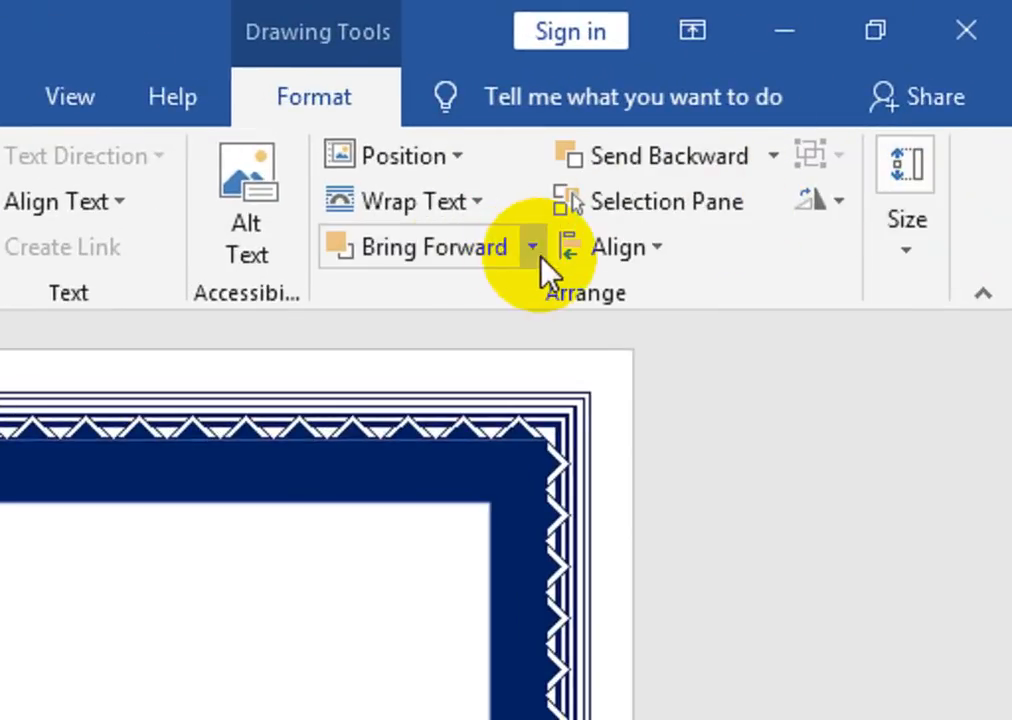
pyautogui.click(772, 124)
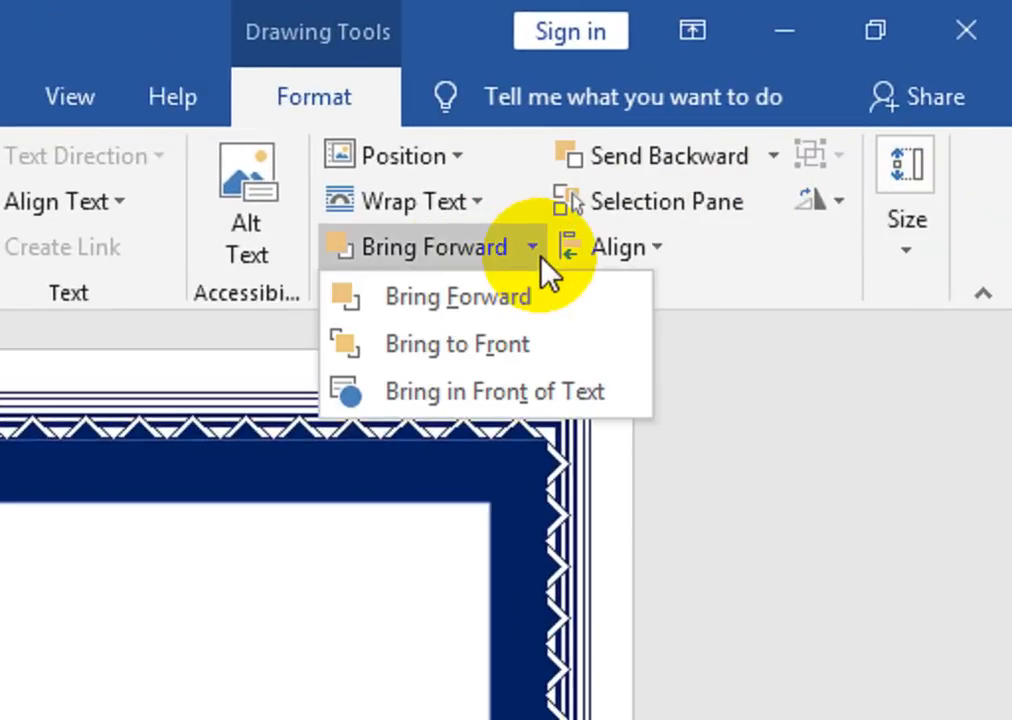
pyautogui.click(775, 158)
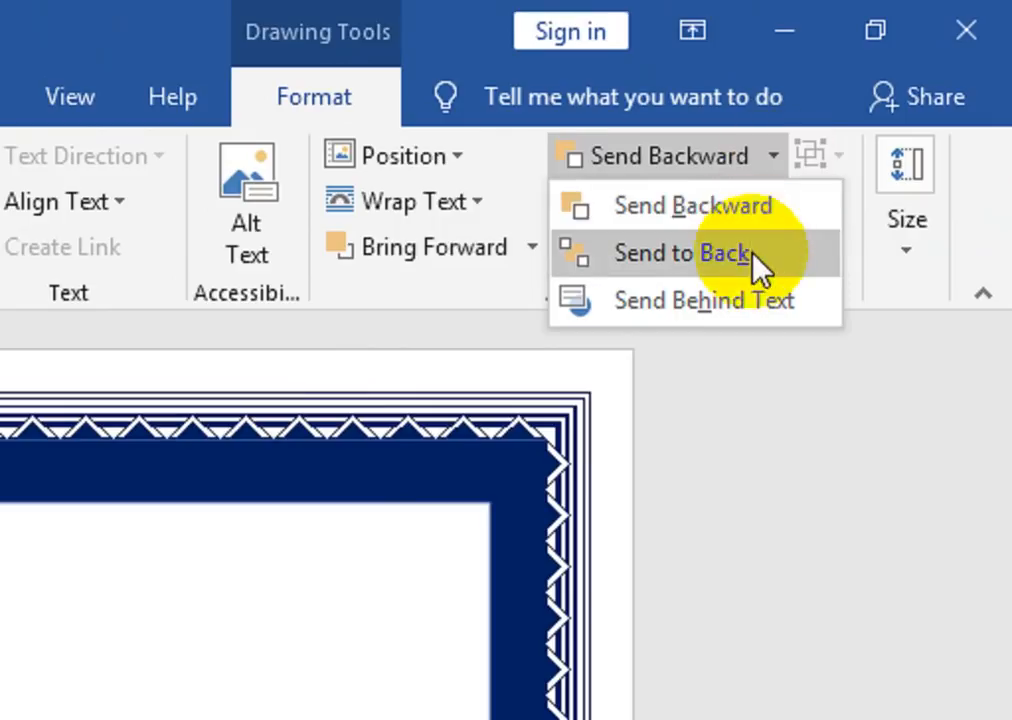
pyautogui.click(760, 255)
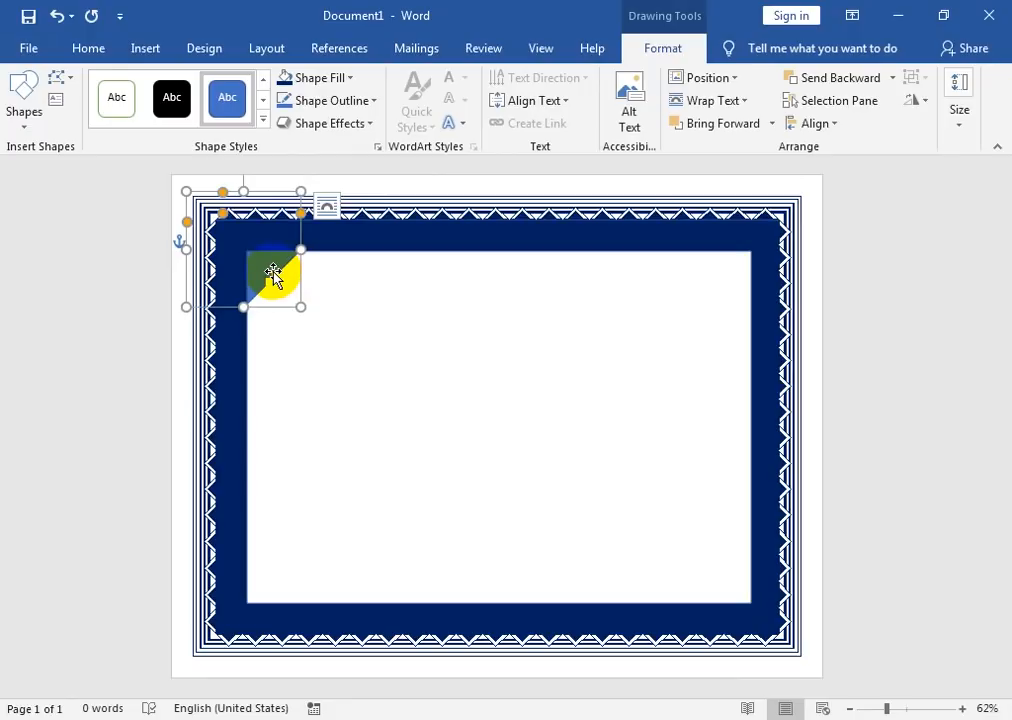
# Fill the quad arrow at the frame's upper-left corner with Dark Blue.
pyautogui.press('ctrl')
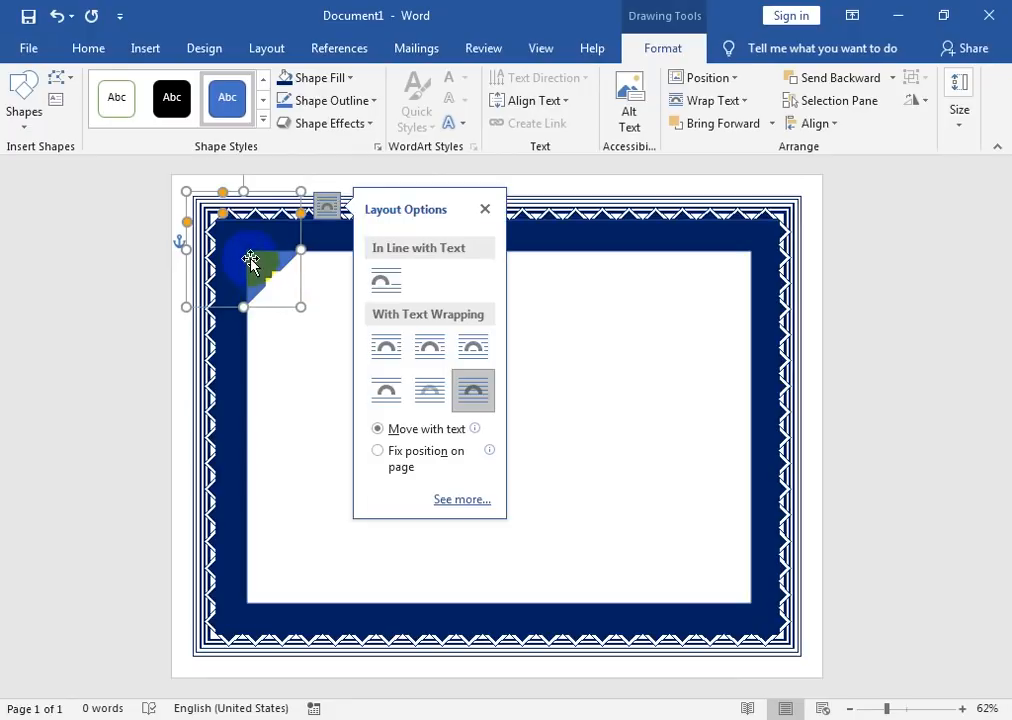
pyautogui.click(335, 78)
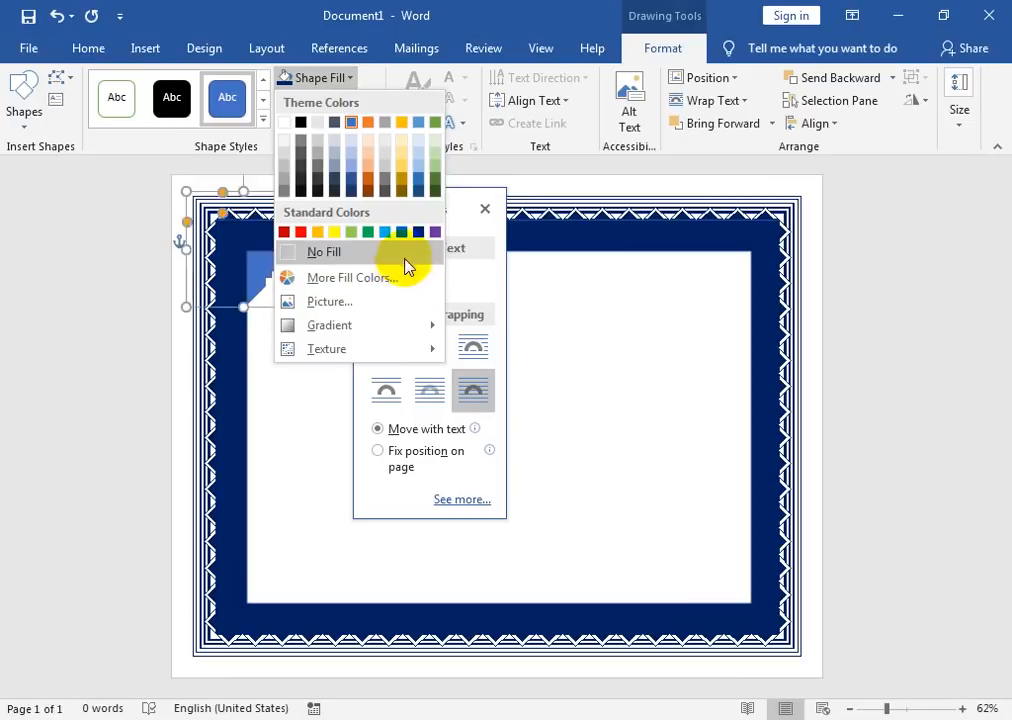
pyautogui.click(416, 229)
pyautogui.click(289, 316)
# Copy the corner quad arrow to the frame's upper-right corner and send the copy to the back.
pyautogui.click(272, 266)
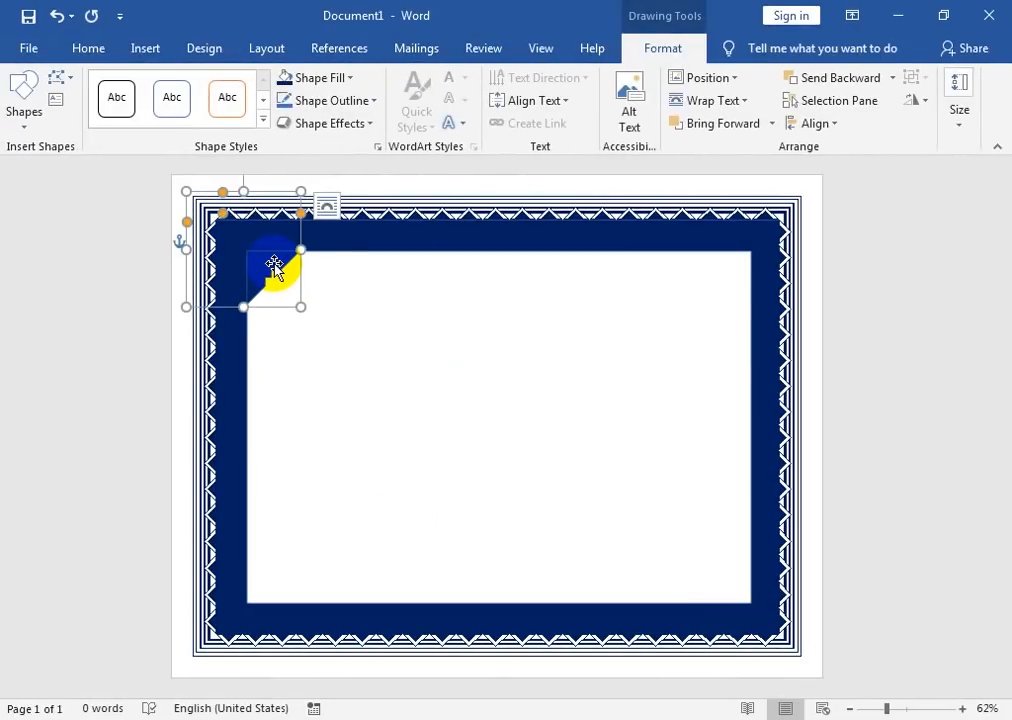
pyautogui.moveTo(275, 275); pyautogui.dragTo(745, 271)
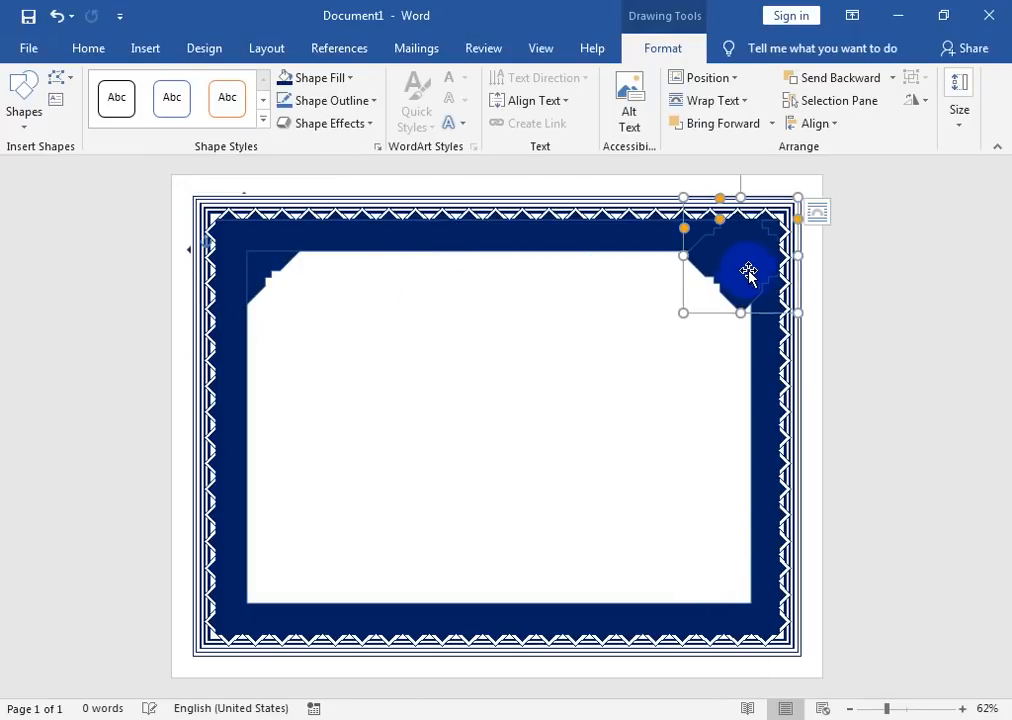
pyautogui.click(892, 78)
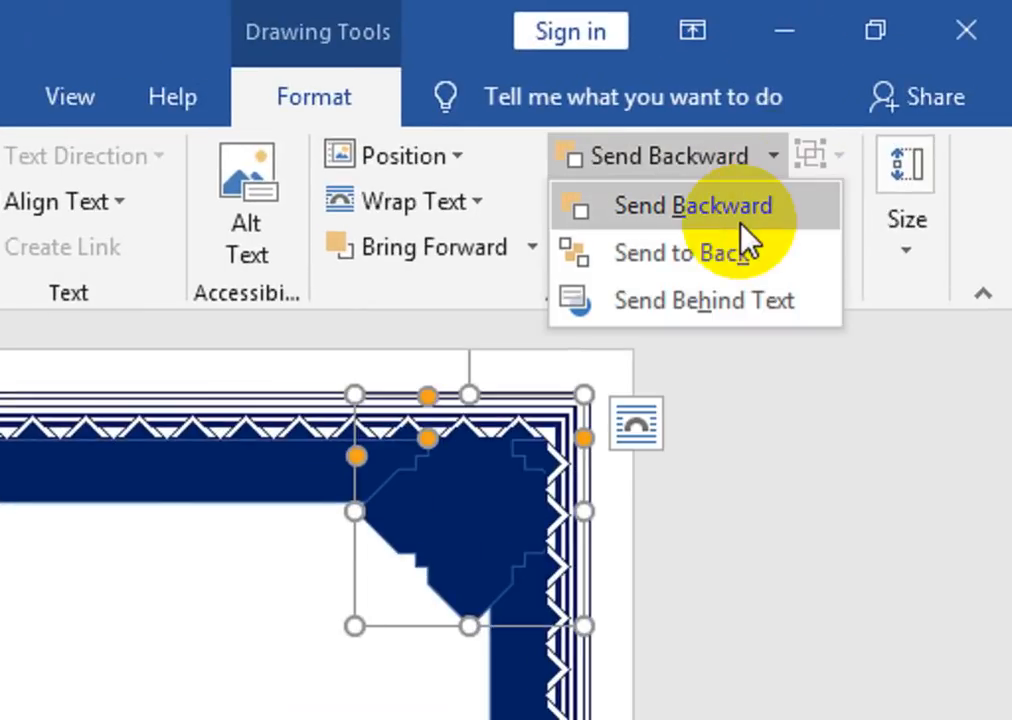
pyautogui.click(738, 250)
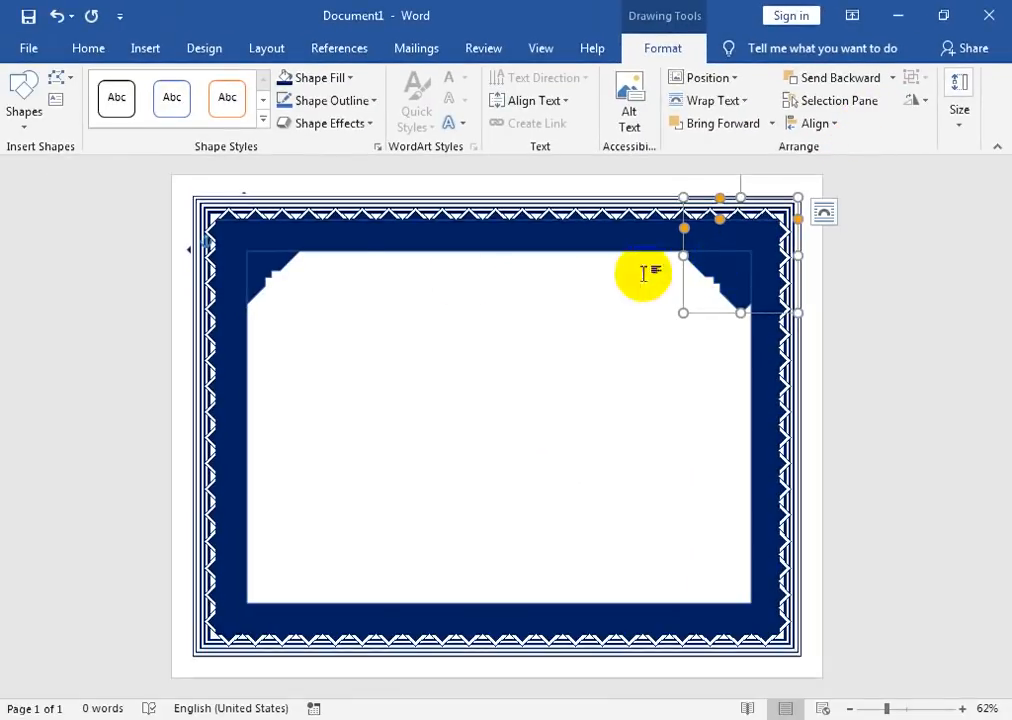
# Copy both upper corner quad arrows to the frame's lower corners and nudge the copies down and to the right.
pyautogui.keyDown('shift'); pyautogui.click(282, 275); pyautogui.keyUp('shift')
pyautogui.moveTo(726, 268); pyautogui.dragTo(745, 575)
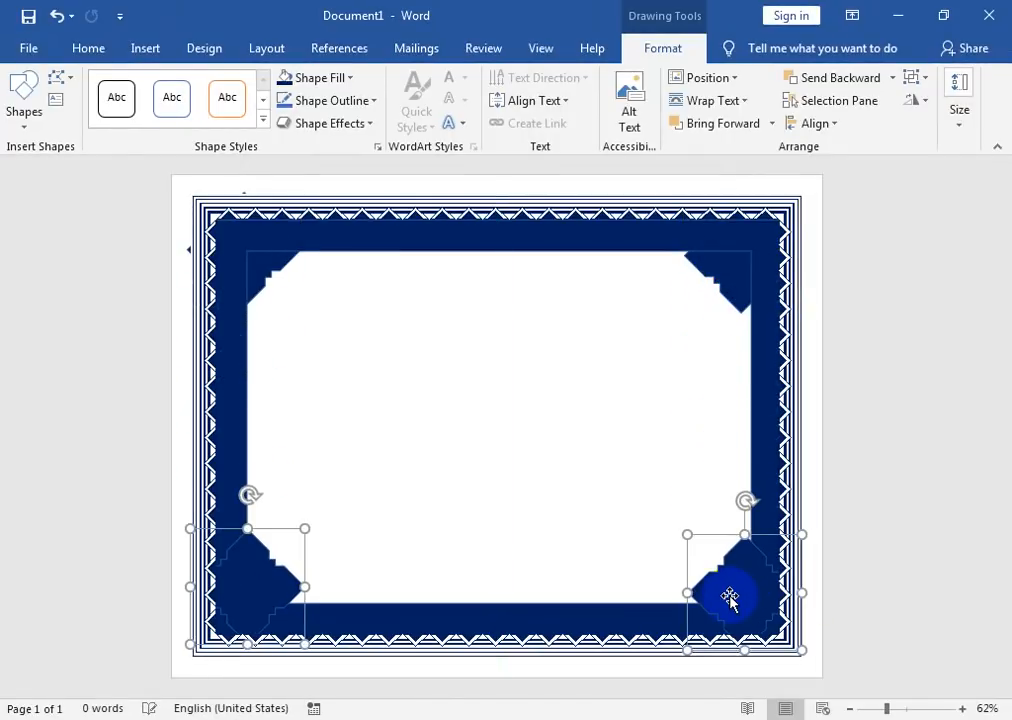
pyautogui.press('Down')
pyautogui.press('Down')
pyautogui.press('Down')
pyautogui.press('Down')
pyautogui.press('Down')
pyautogui.press('Down')
pyautogui.press('Down')
pyautogui.press('Down')
pyautogui.press('Right')
pyautogui.press('Right')
pyautogui.press('Right')
pyautogui.press('Right')
pyautogui.press('Right')
pyautogui.press('Right')
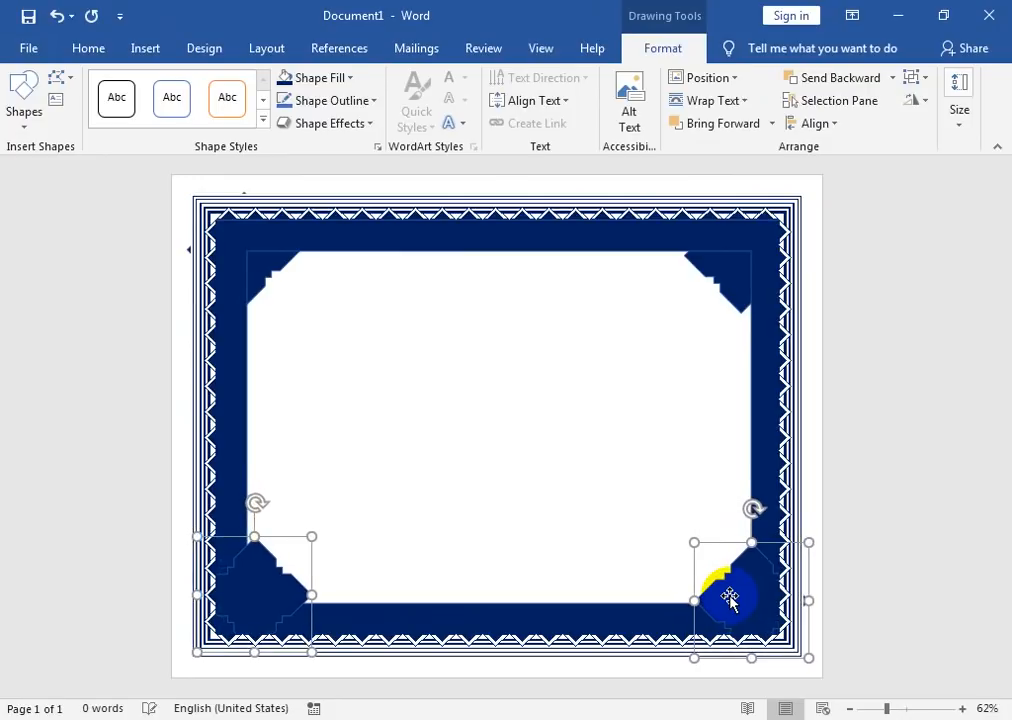
# Nudge the lower-left quad arrow to the left to align it with the frame's inner corner.
pyautogui.click(660, 572)
pyautogui.click(276, 587)
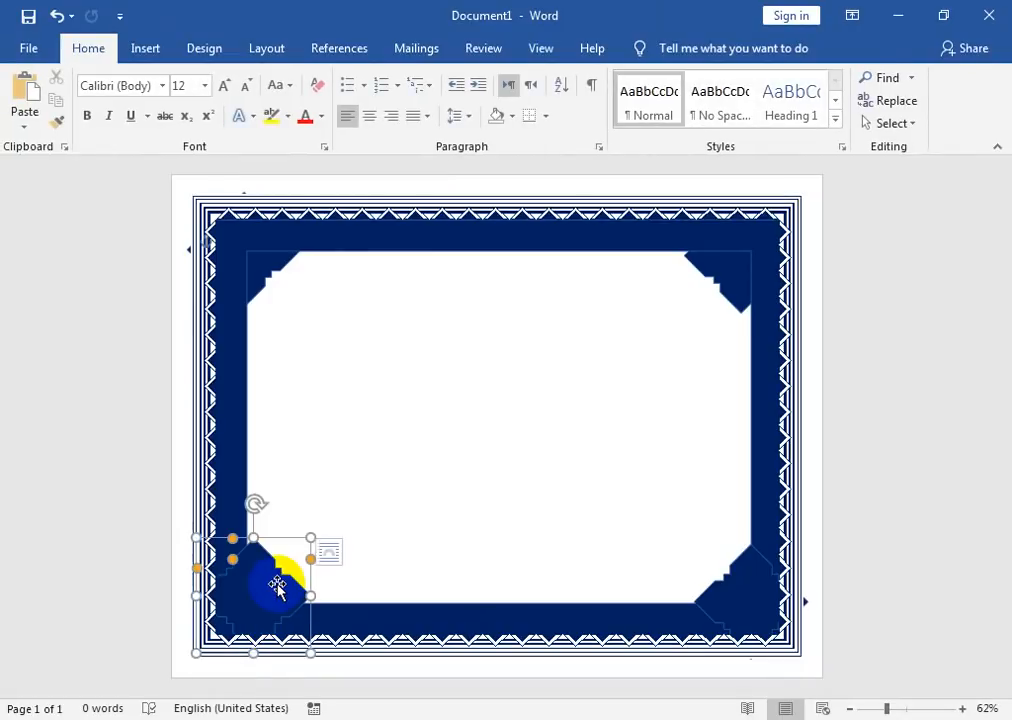
pyautogui.press('Left')
pyautogui.press('Left')
pyautogui.press('Left')
pyautogui.press('Left')
pyautogui.press('Left')
pyautogui.press('Left')
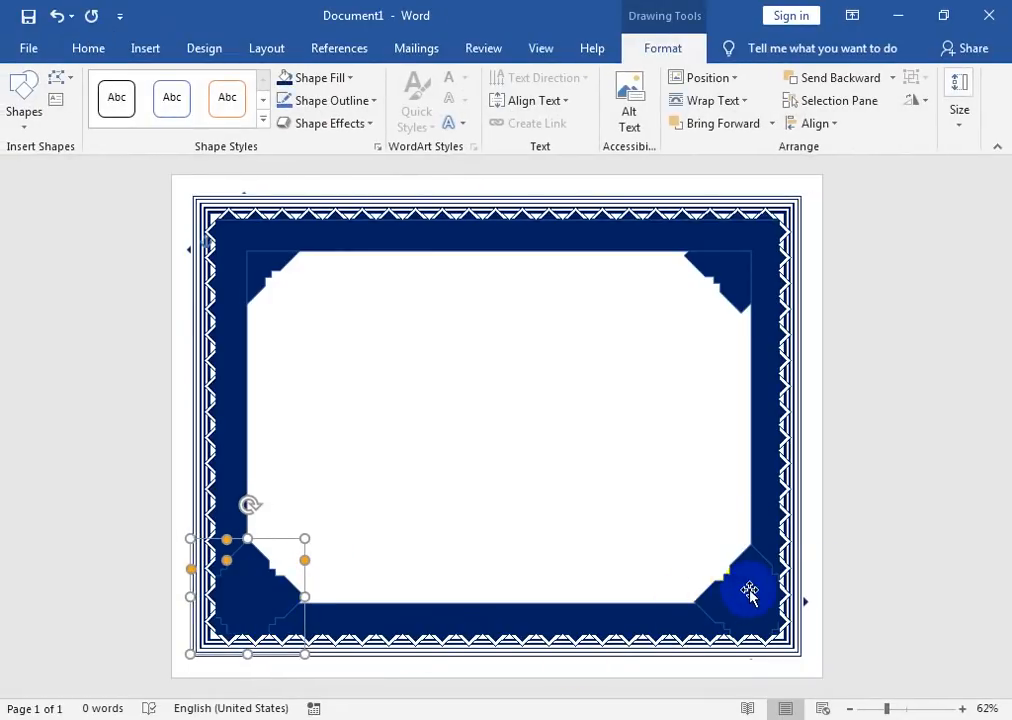
# Send both lower corner quad arrows to the back, behind the frame.
pyautogui.click(749, 594)
pyautogui.keyDown('shift'); pyautogui.click(290, 590); pyautogui.keyUp('shift')
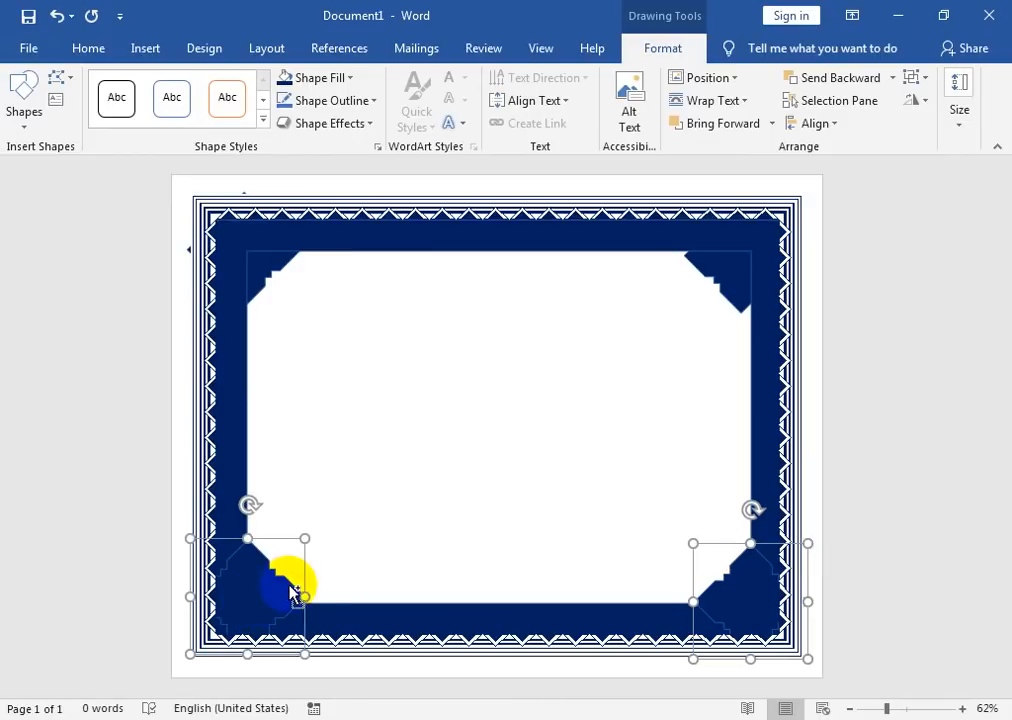
pyautogui.click(892, 79)
pyautogui.click(882, 128)
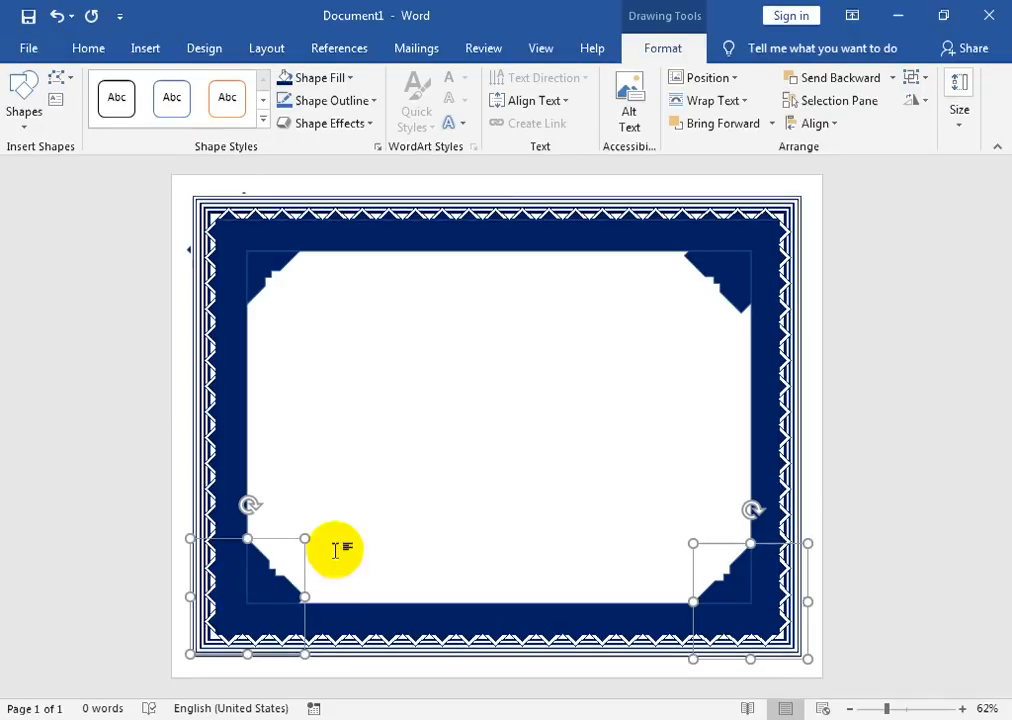
# Nudge the upper-right quad arrow slightly right to align it with the frame's inner corner.
pyautogui.click(474, 470)
pyautogui.click(706, 266)
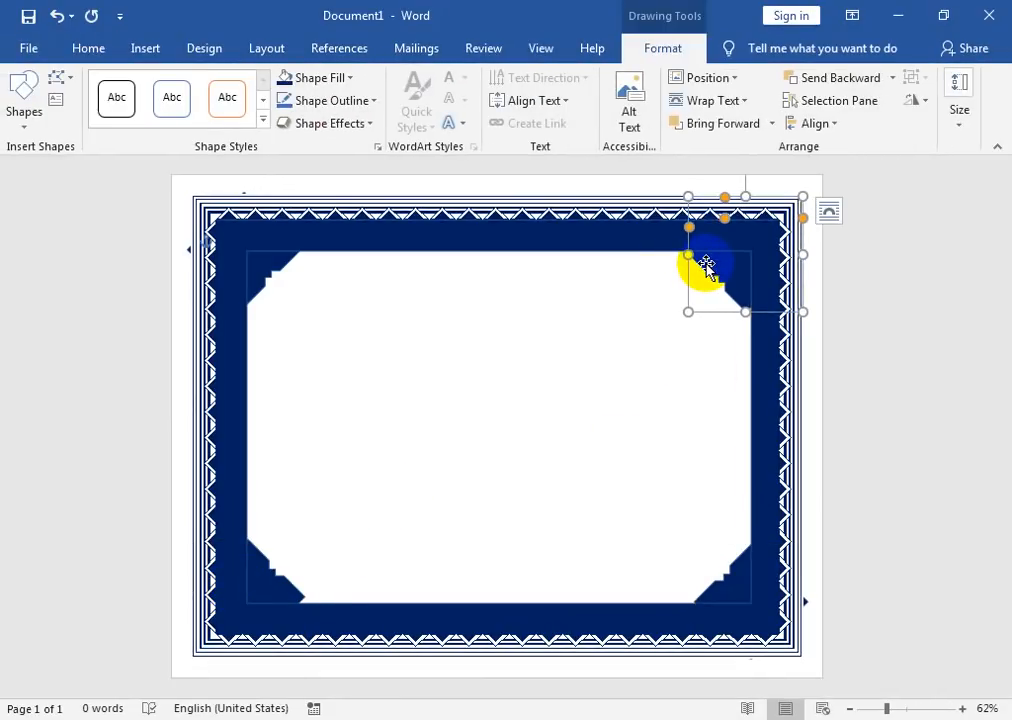
pyautogui.click(569, 422)
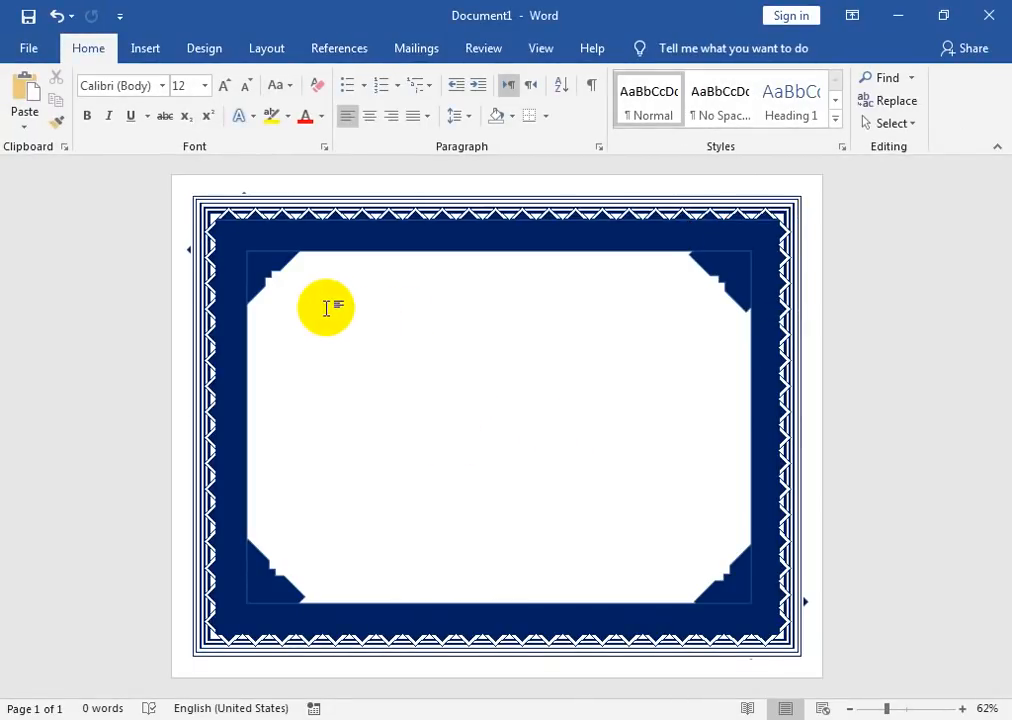
pyautogui.click(145, 48)
pyautogui.click(160, 124)
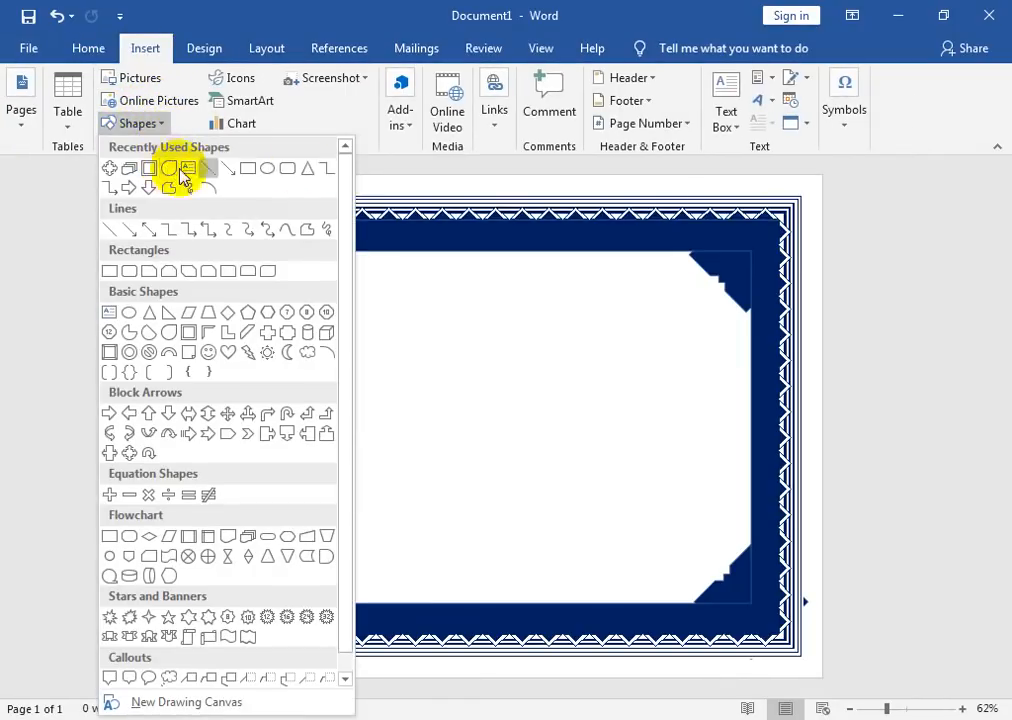
pyautogui.click(248, 170)
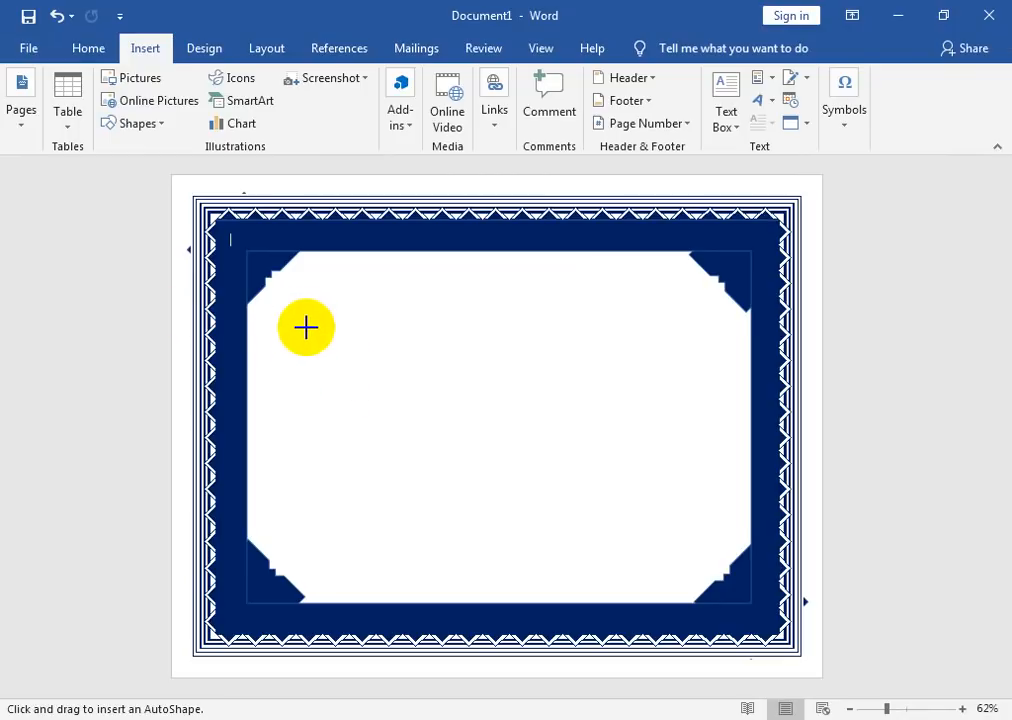
pyautogui.press('Return')
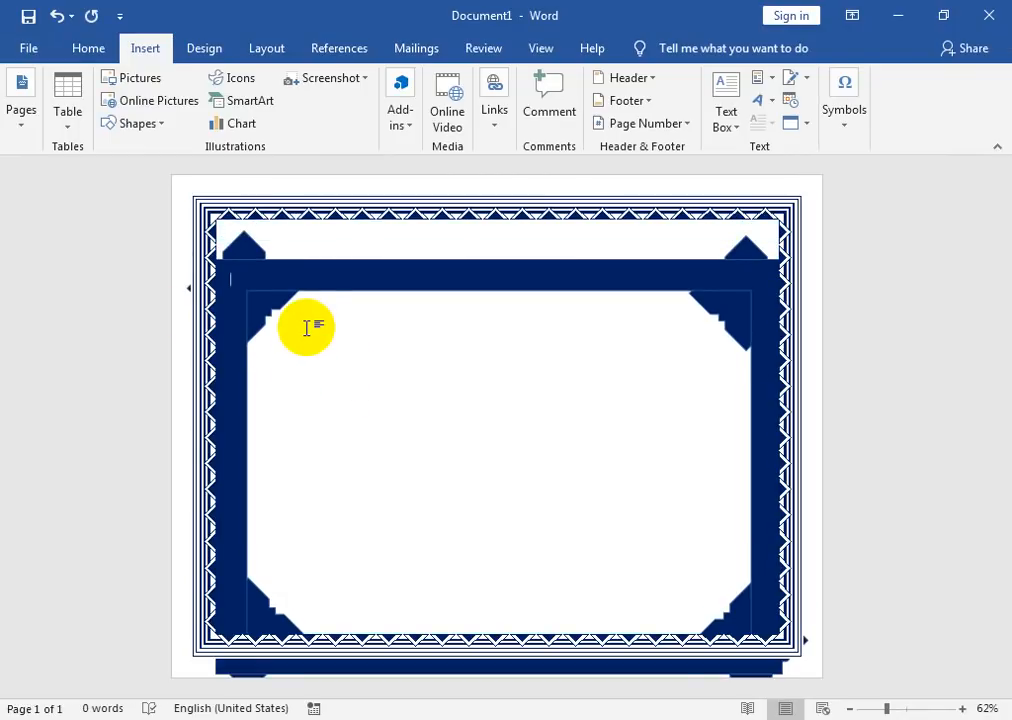
pyautogui.hotkey('ctrl', 'z')
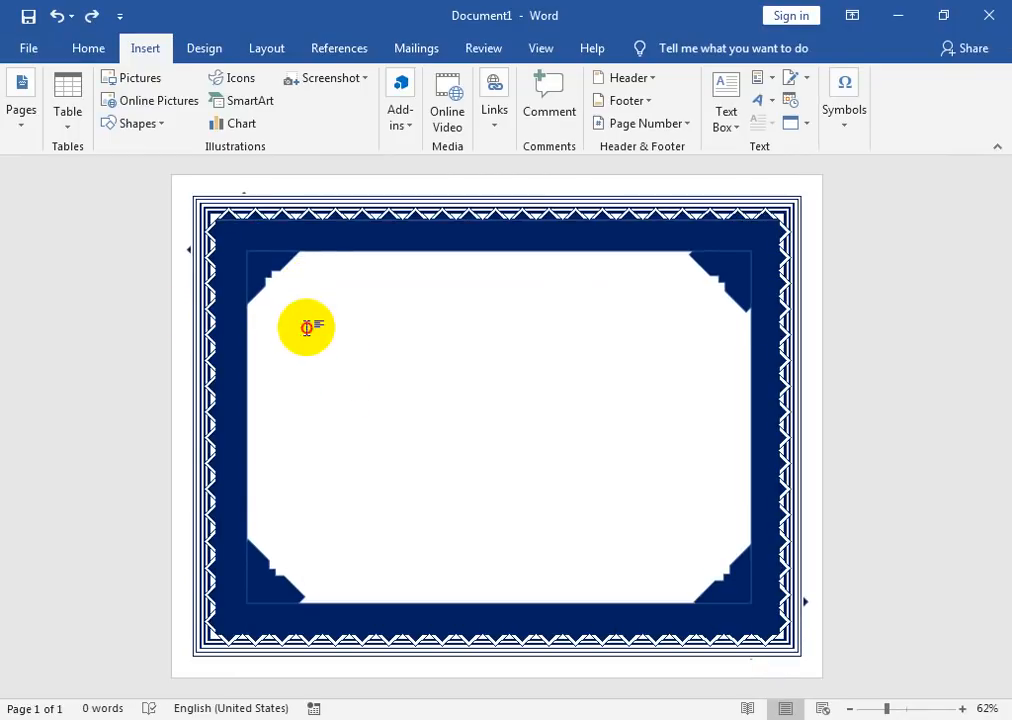
pyautogui.doubleClick(306, 328)
pyautogui.doubleClick(398, 401)
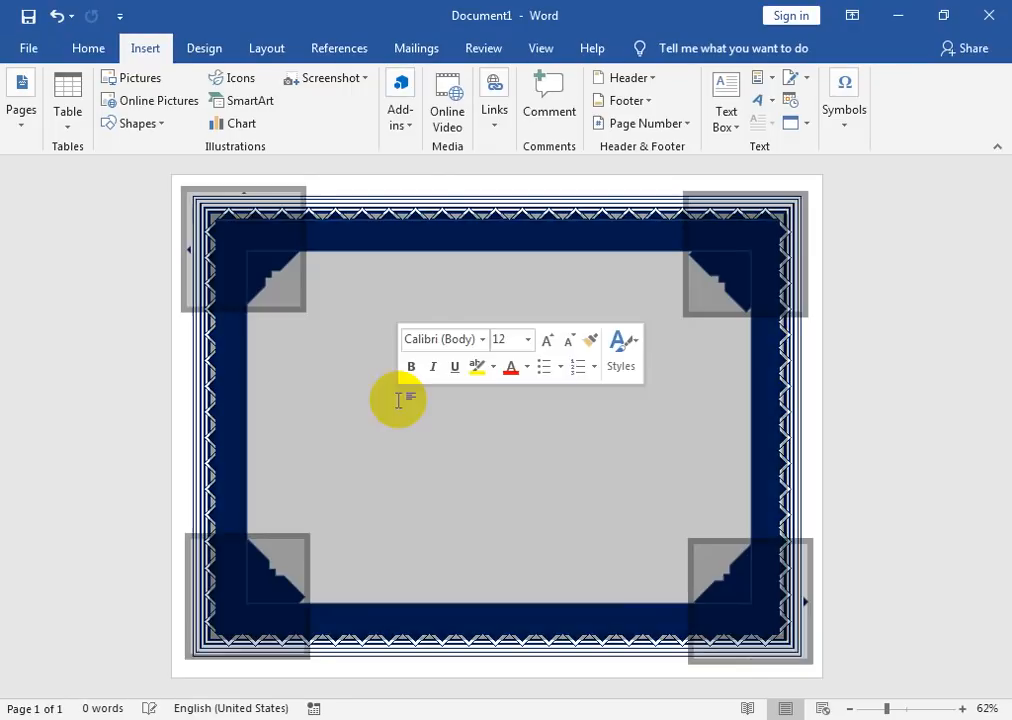
pyautogui.click(339, 334)
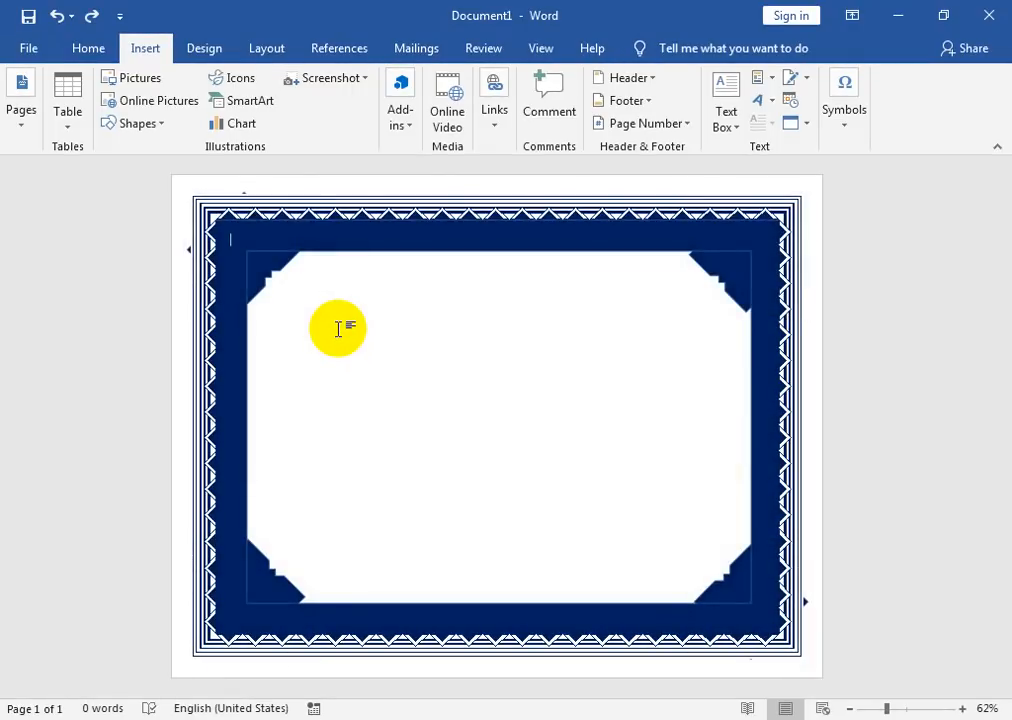
# Draw a rectangle covering nearly the whole white area inside the frame.
pyautogui.click(138, 123)
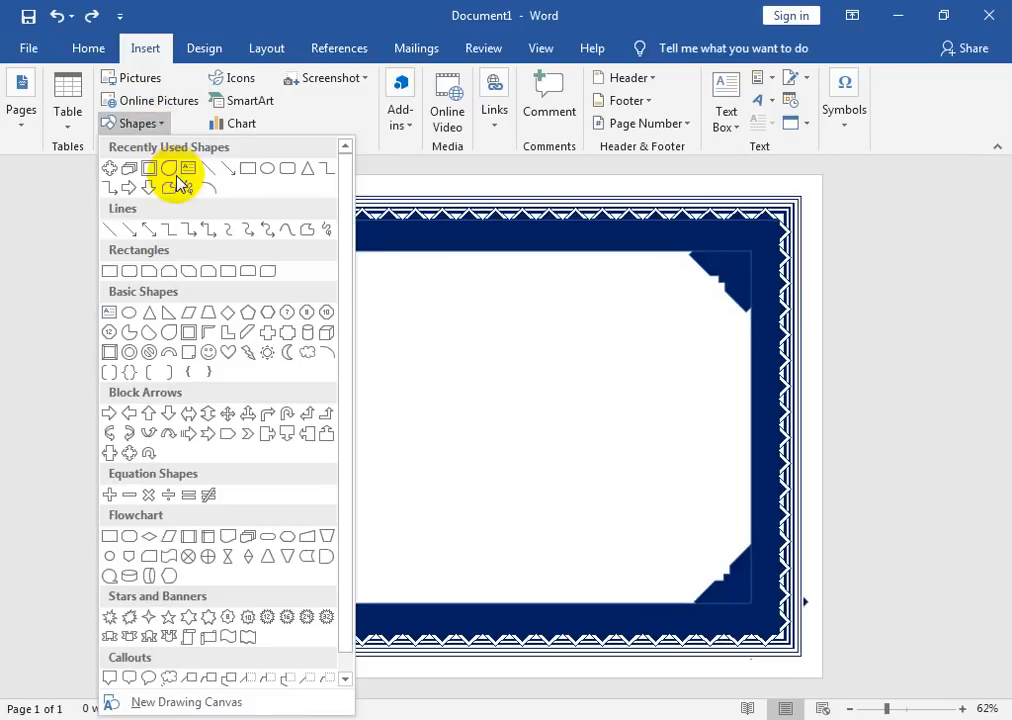
pyautogui.click(246, 170)
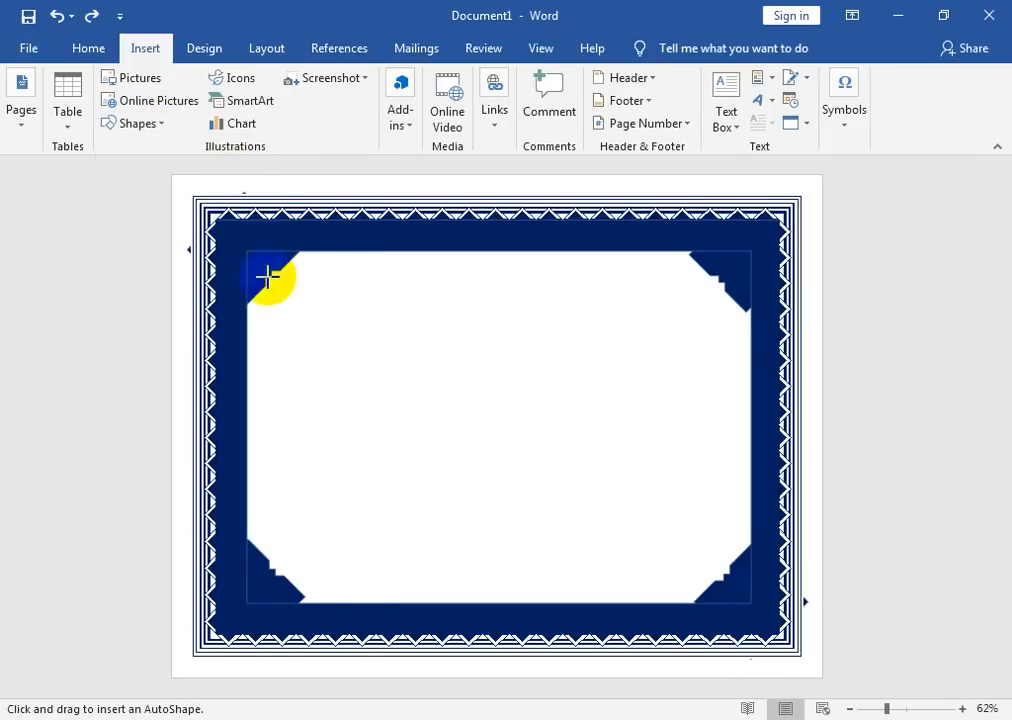
pyautogui.moveTo(263, 260); pyautogui.dragTo(744, 589)
# Make the rectangle ready for text and align its text vertically to Top.
pyautogui.rightClick(485, 321)
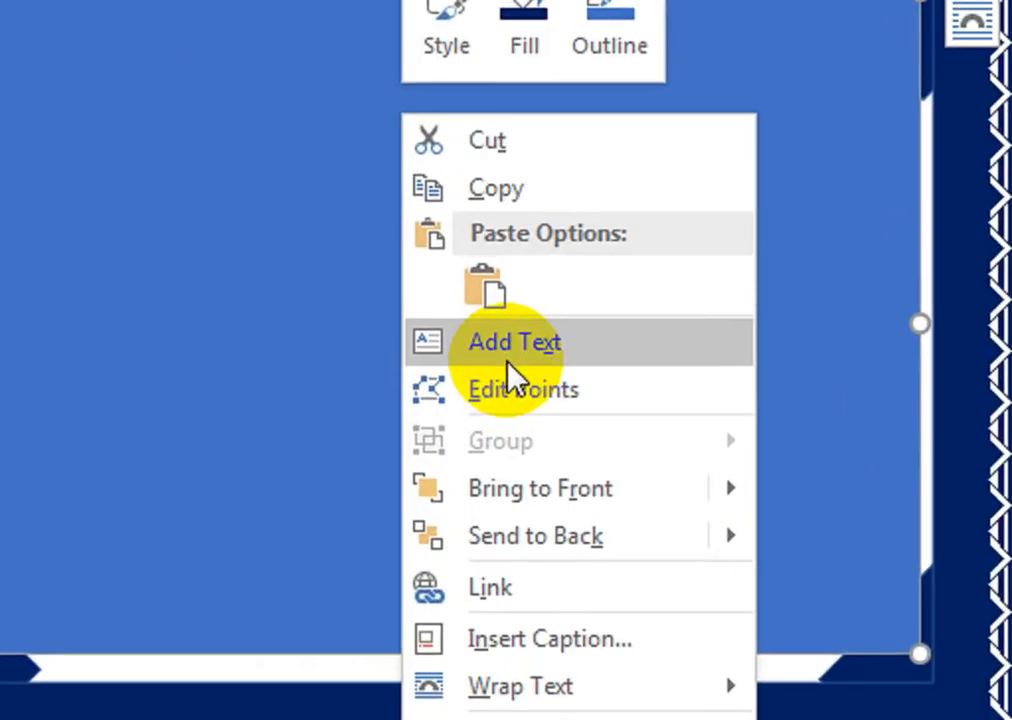
pyautogui.click(540, 441)
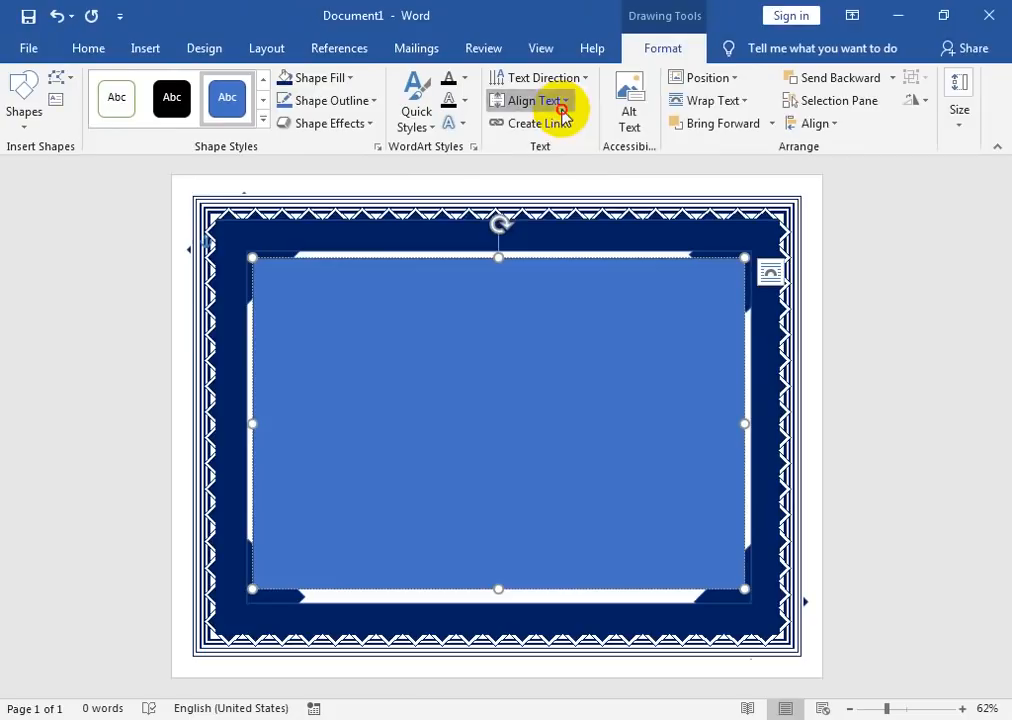
pyautogui.click(272, 203)
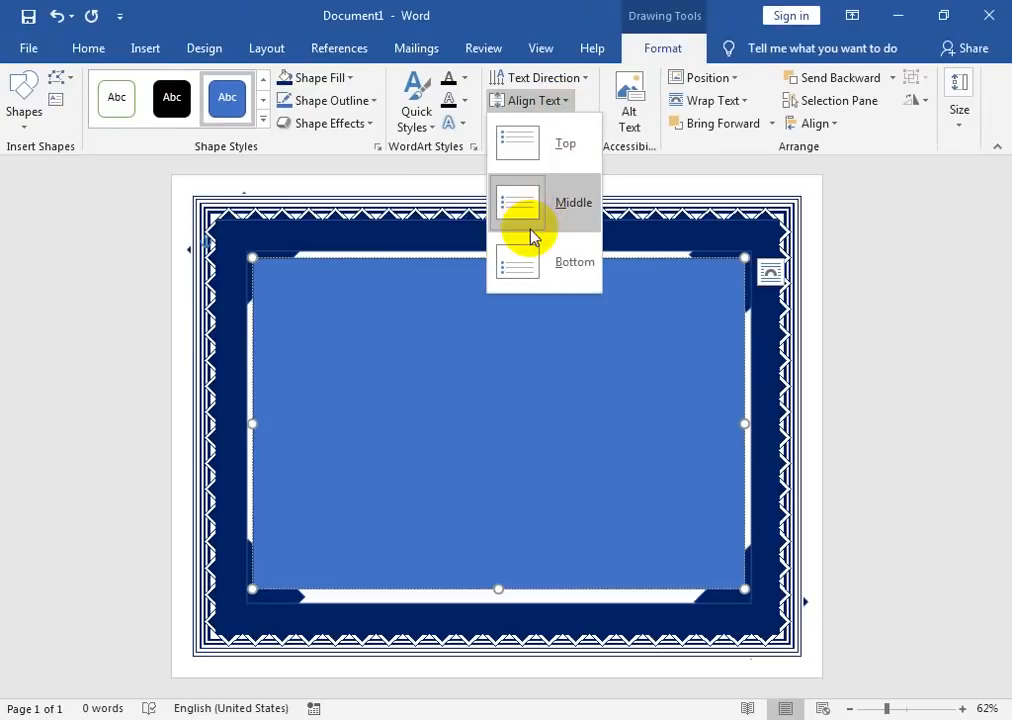
pyautogui.click(556, 145)
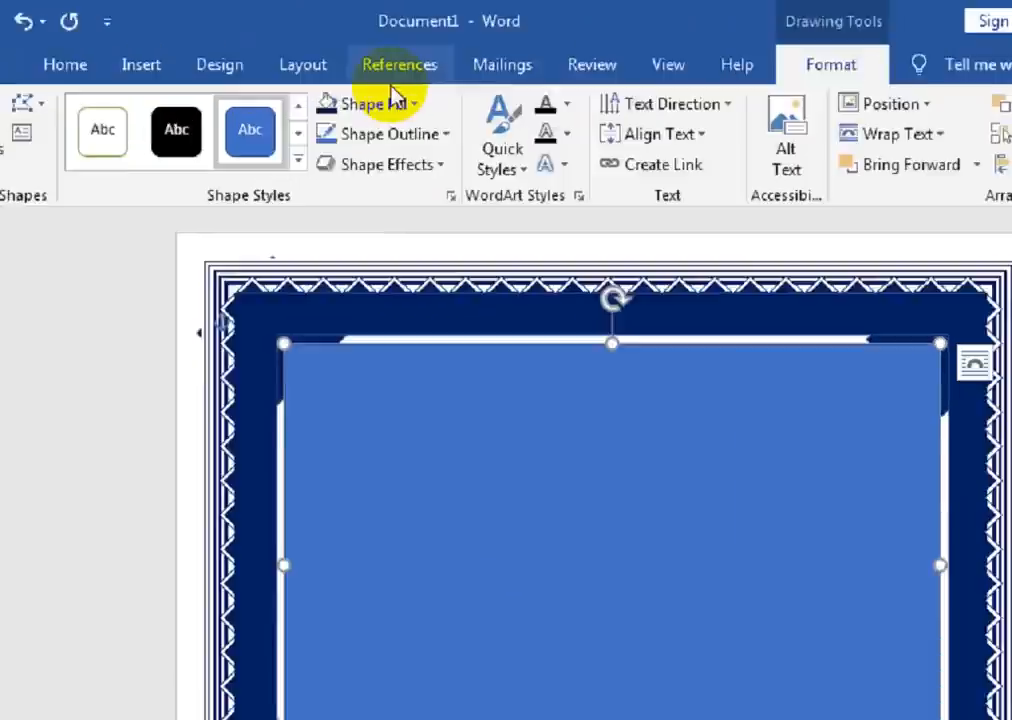
# Remove the rectangle's fill and enter "Abd" and "Computer institue" on separate lines inside it.
pyautogui.click(321, 77)
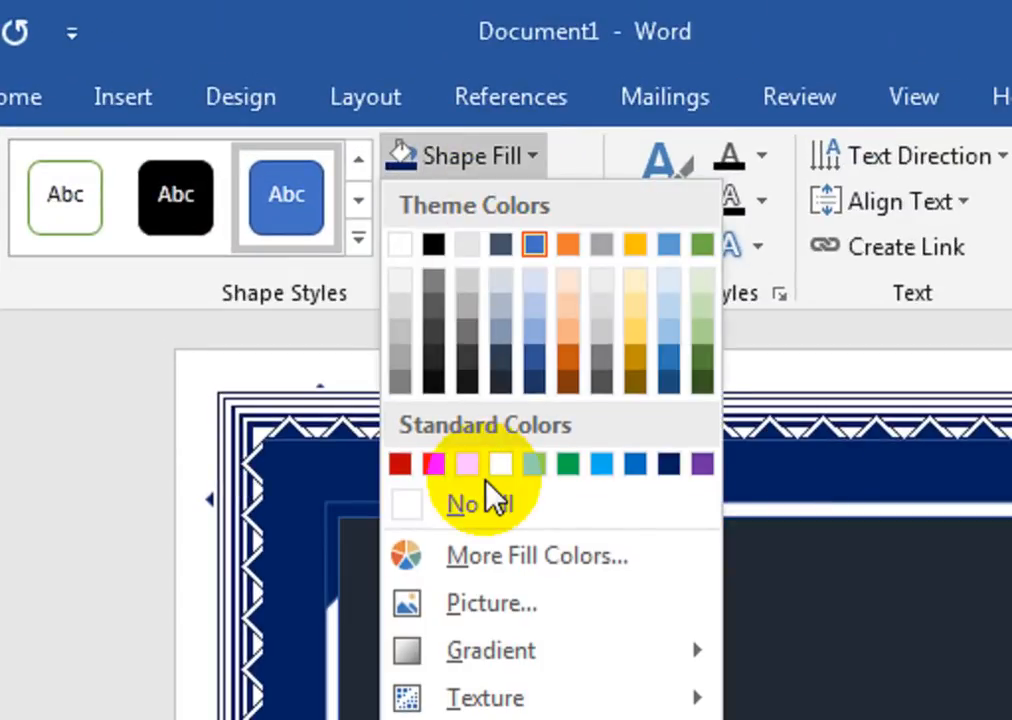
pyautogui.click(497, 506)
pyautogui.click(620, 565)
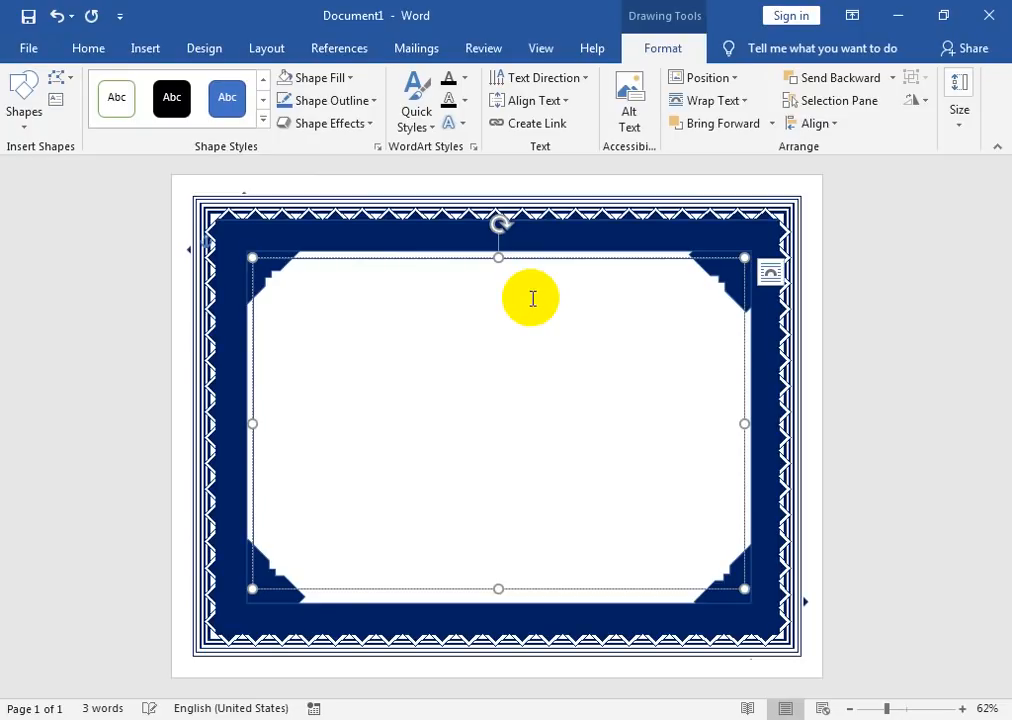
# Set the font color of all the text in the rectangle to black.
pyautogui.click(533, 298)
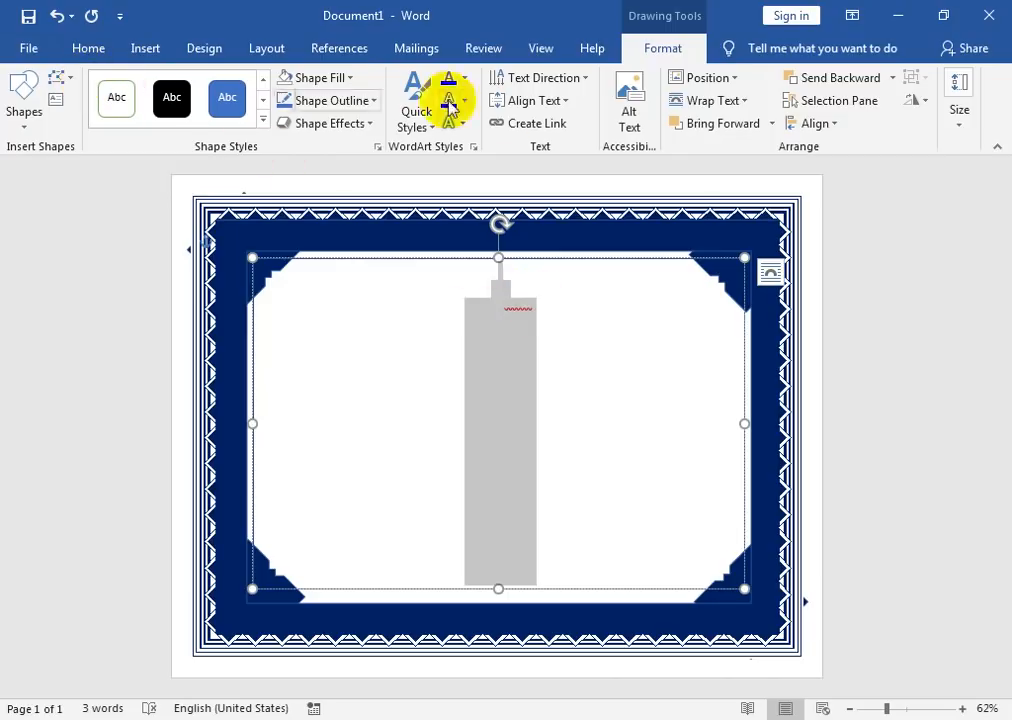
pyautogui.click(108, 52)
pyautogui.click(321, 116)
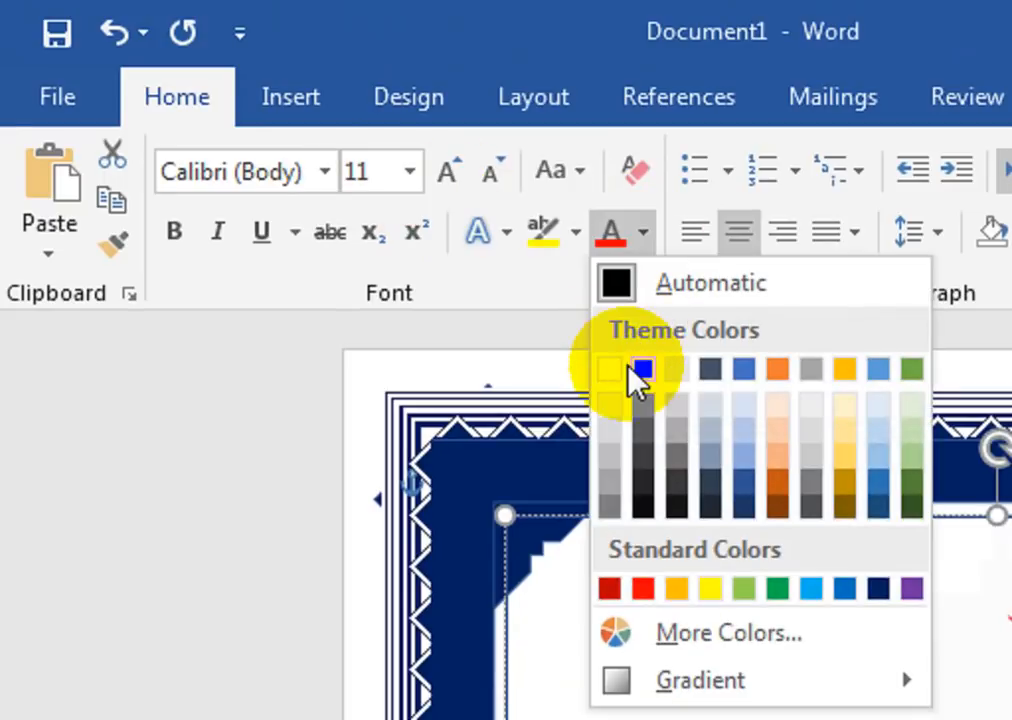
pyautogui.click(636, 369)
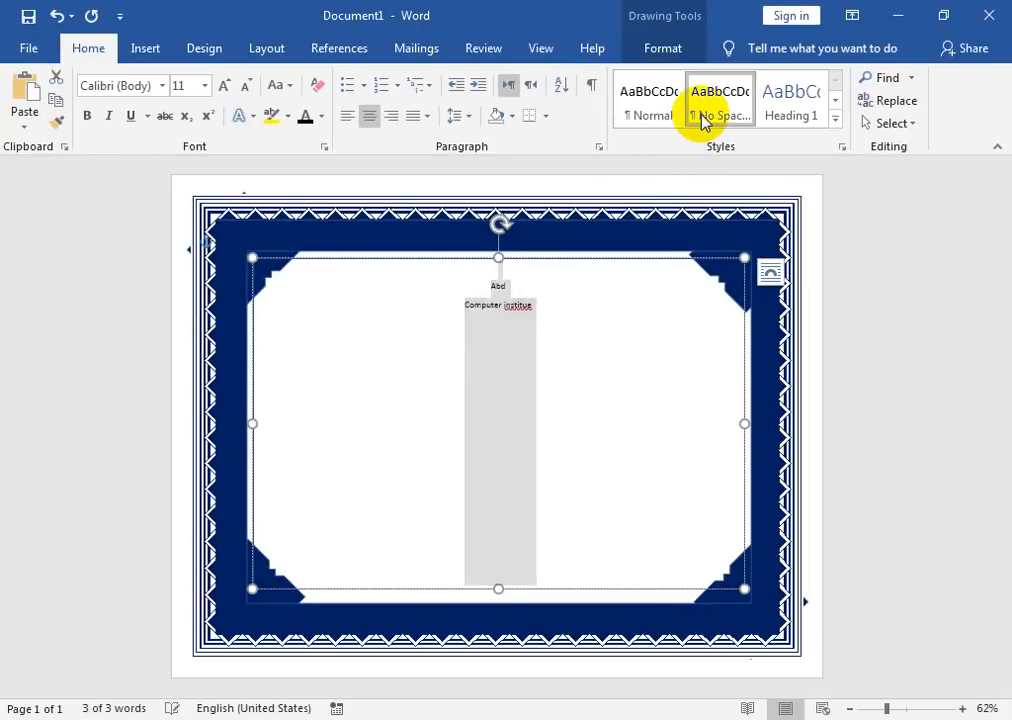
# Apply the No Spacing style to the rectangle's text, recolor it black and center it.
pyautogui.click(700, 116)
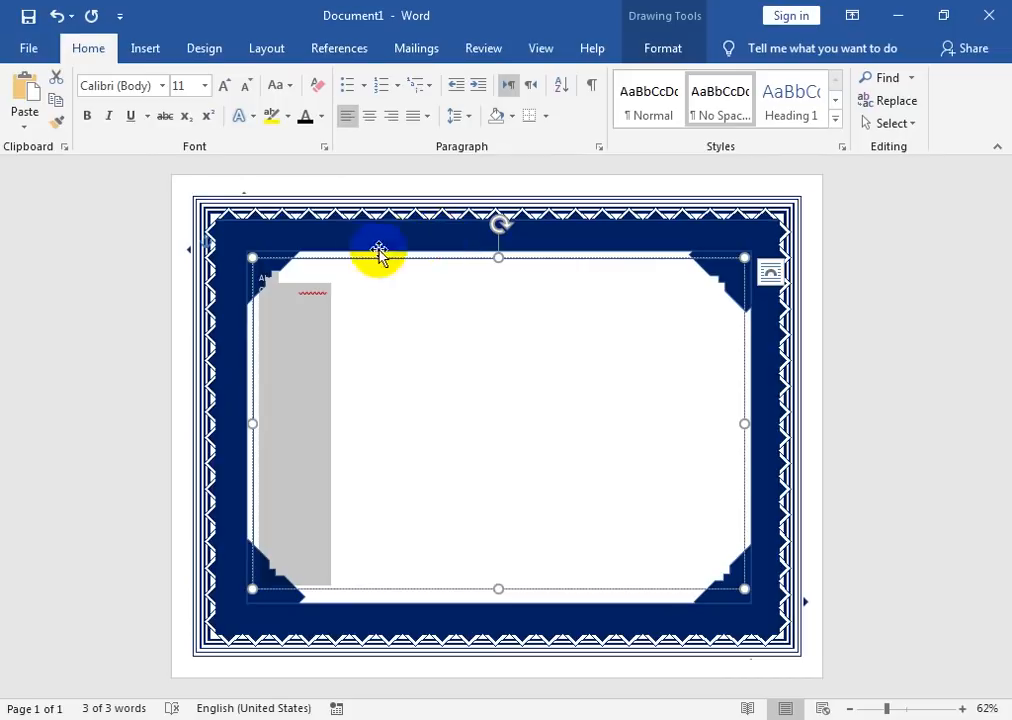
pyautogui.click(321, 119)
pyautogui.click(306, 120)
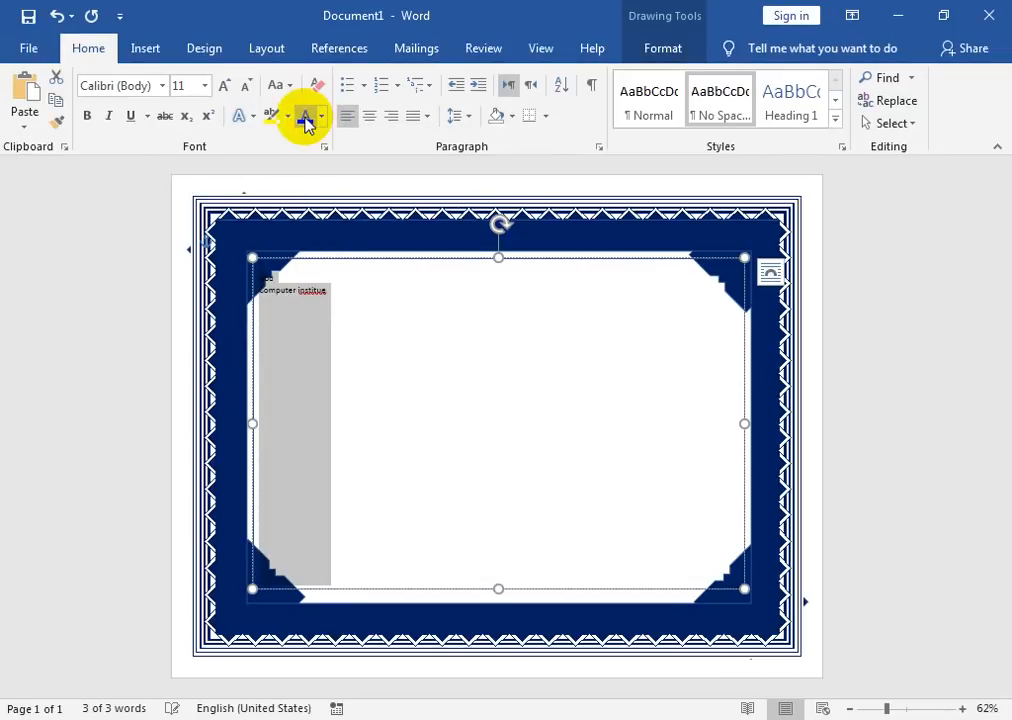
pyautogui.click(369, 122)
# Enlarge all the text in the rectangle to 36 pt.
pyautogui.click(224, 88)
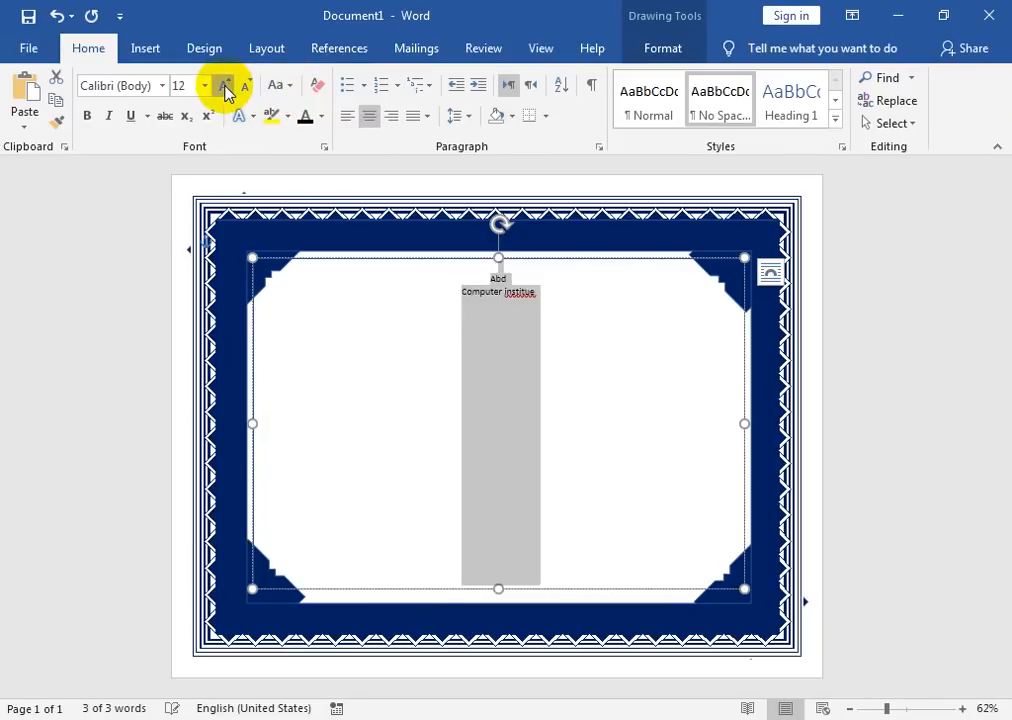
pyautogui.click(224, 88)
pyautogui.click(224, 88)
pyautogui.click(224, 88)
# Change the first line to "ABC" and correct the misspelled word in the second line to "institute".
pyautogui.click(499, 316)
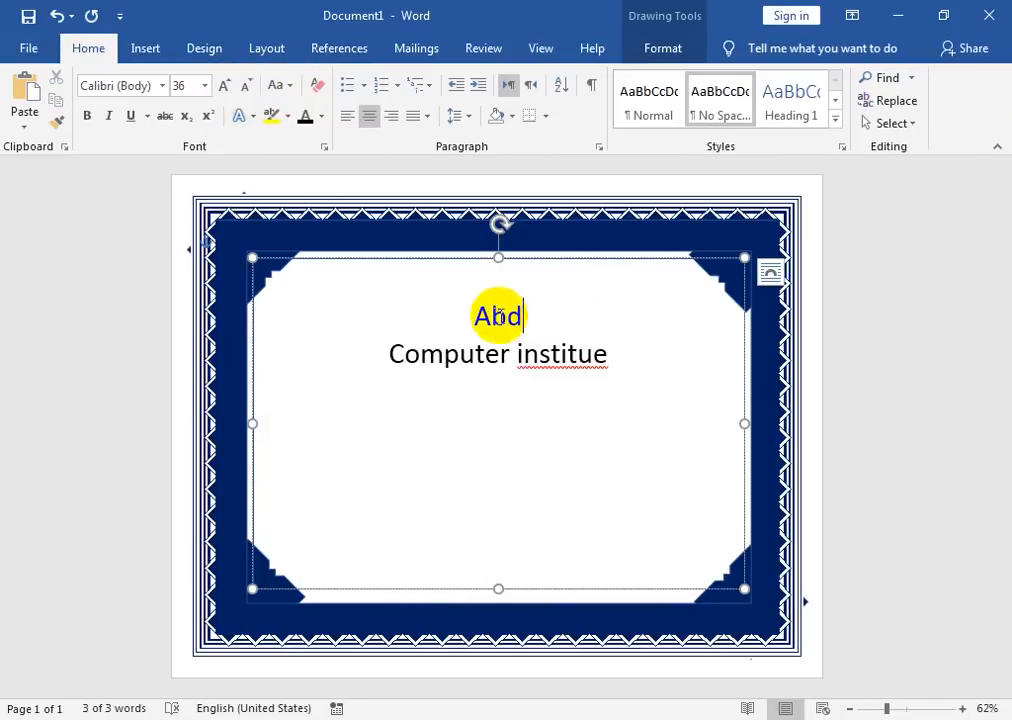
pyautogui.click(530, 314)
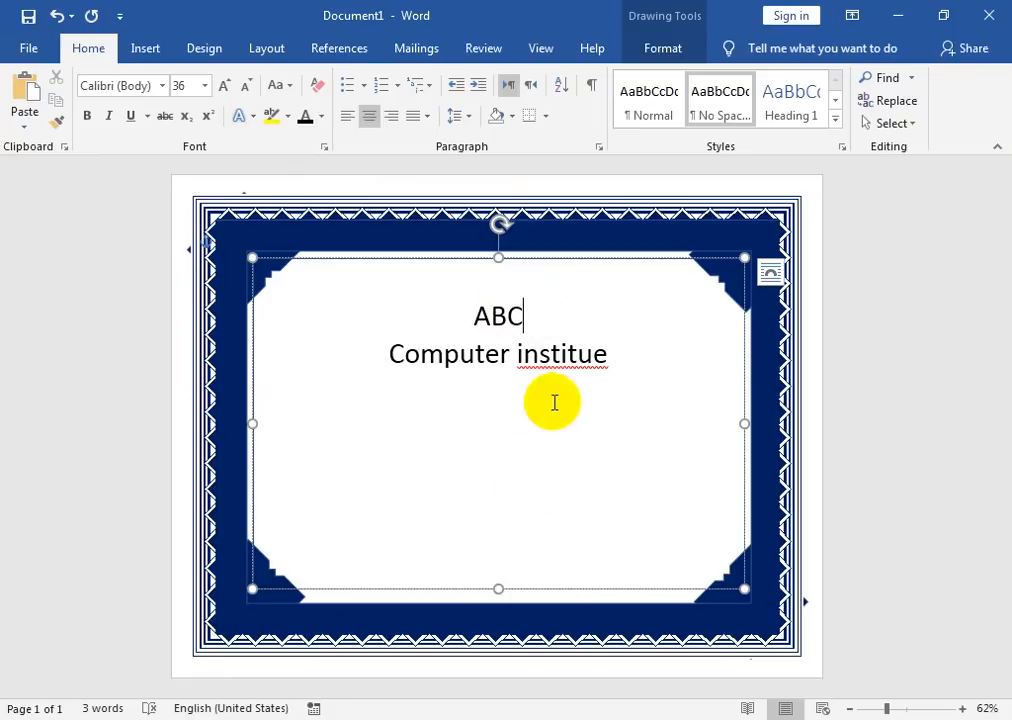
pyautogui.rightClick(550, 356)
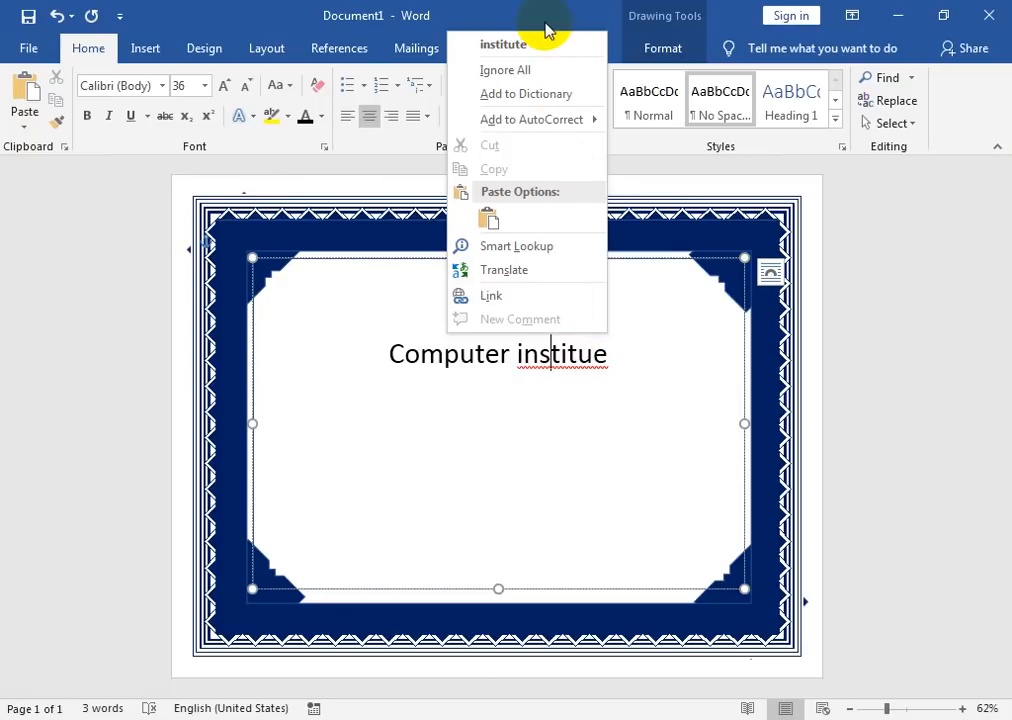
pyautogui.click(535, 45)
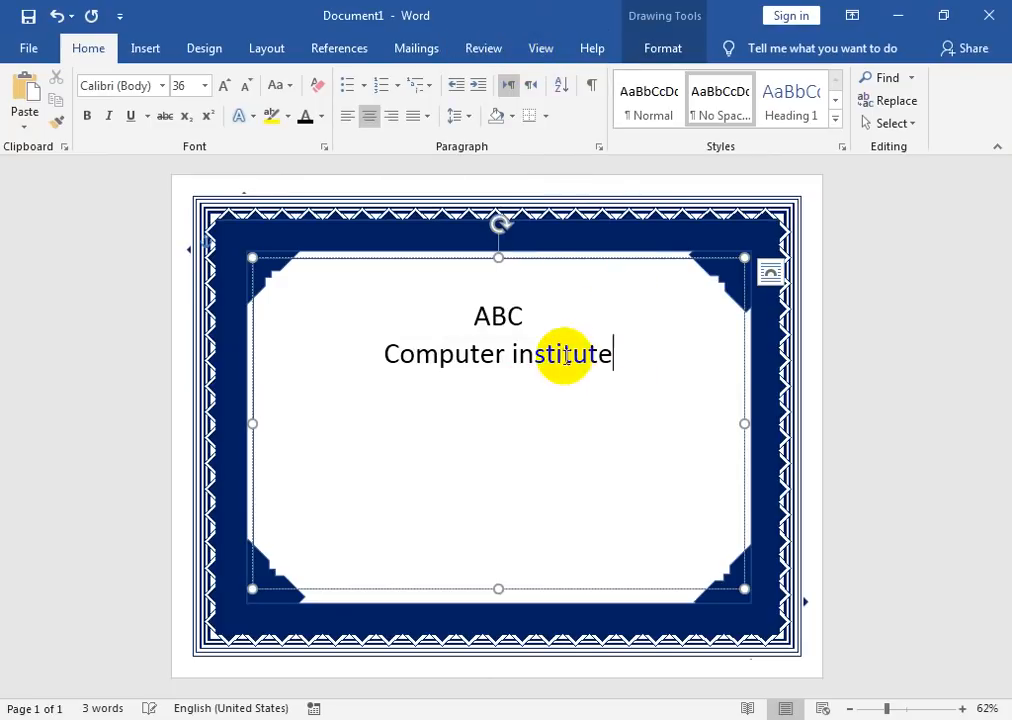
# Set the font of "ABC" to Impact and the font of "Computer institute" to Vijaya.
pyautogui.moveTo(482, 311); pyautogui.dragTo(538, 316)
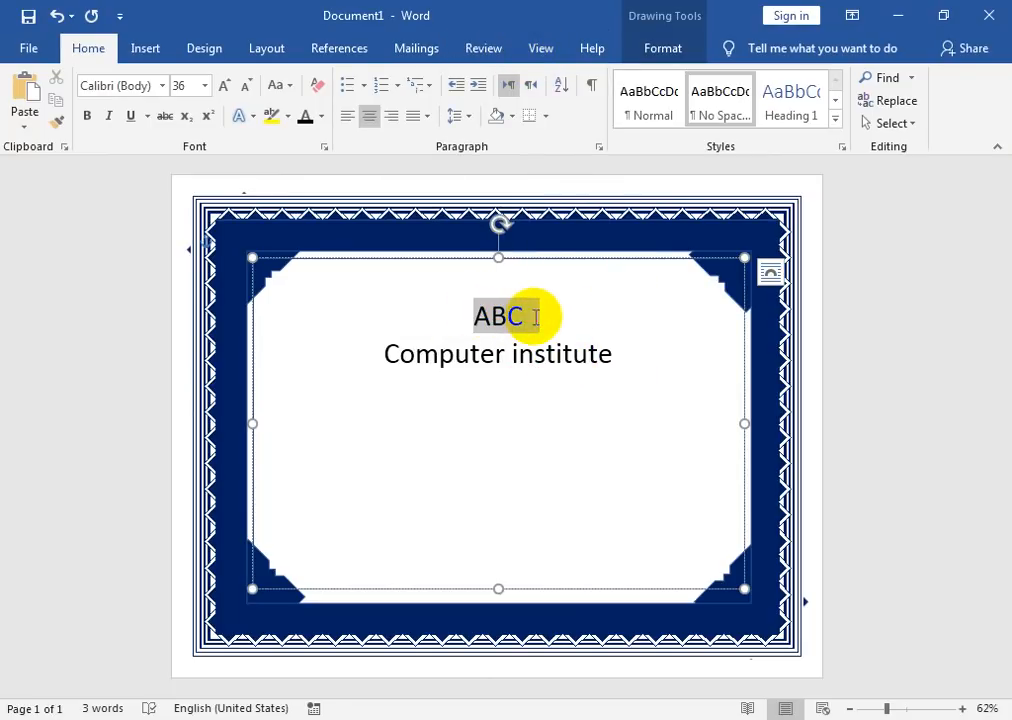
pyautogui.click(150, 86)
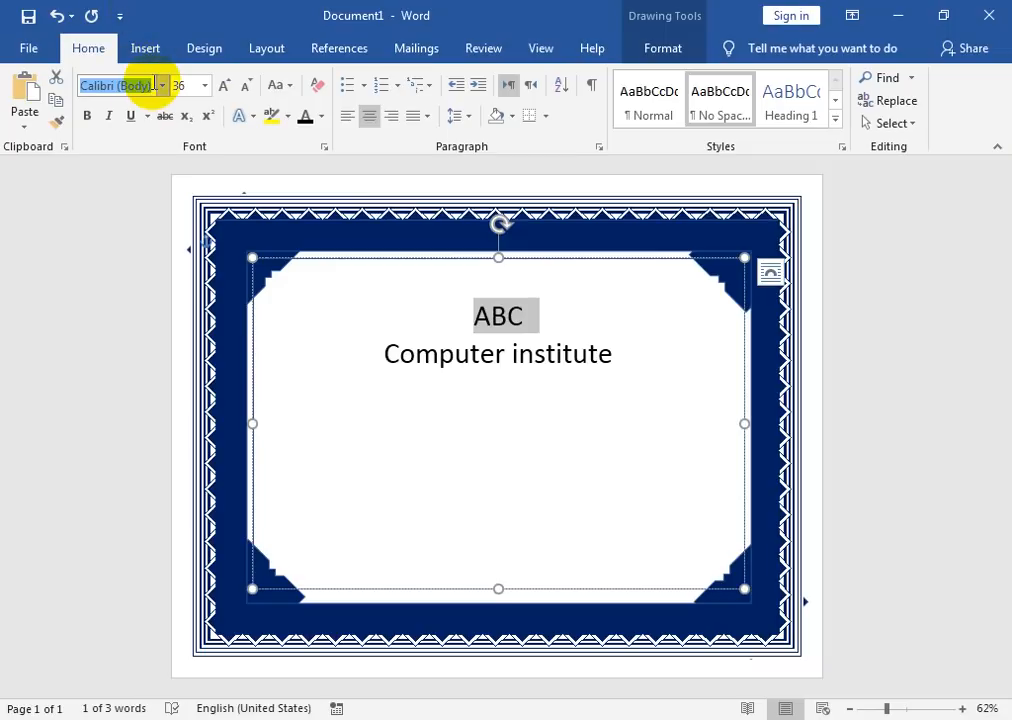
pyautogui.moveTo(610, 358); pyautogui.dragTo(357, 347)
pyautogui.click(163, 87)
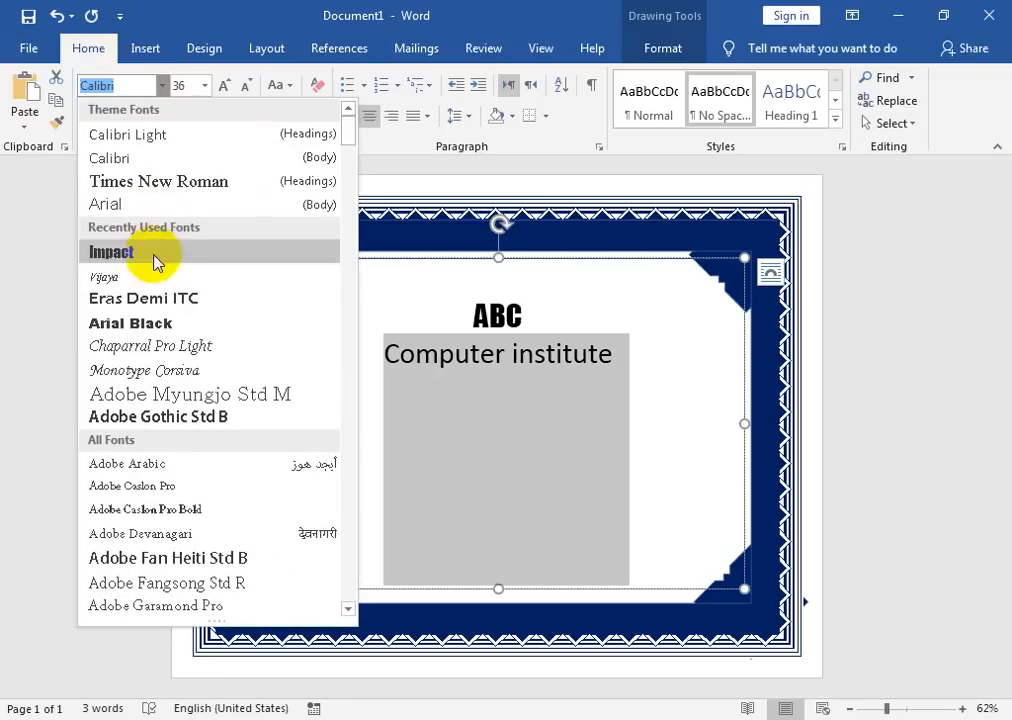
pyautogui.click(153, 277)
pyautogui.click(603, 450)
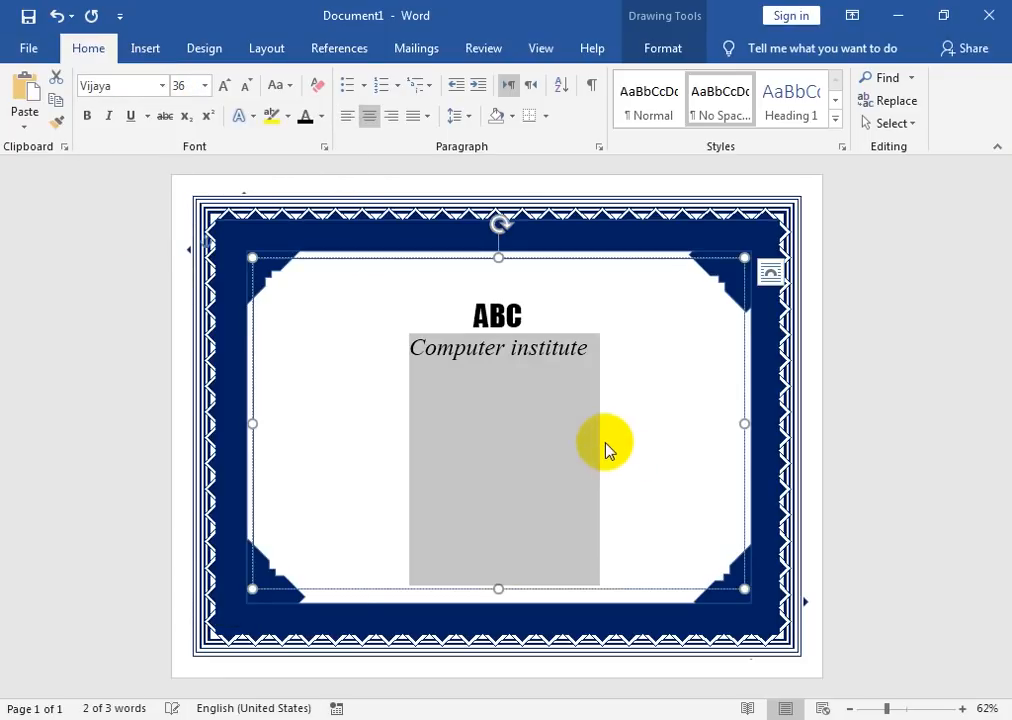
# Enlarge all the text in the rectangle to 48 pt.
pyautogui.doubleClick(488, 314)
pyautogui.click(488, 314)
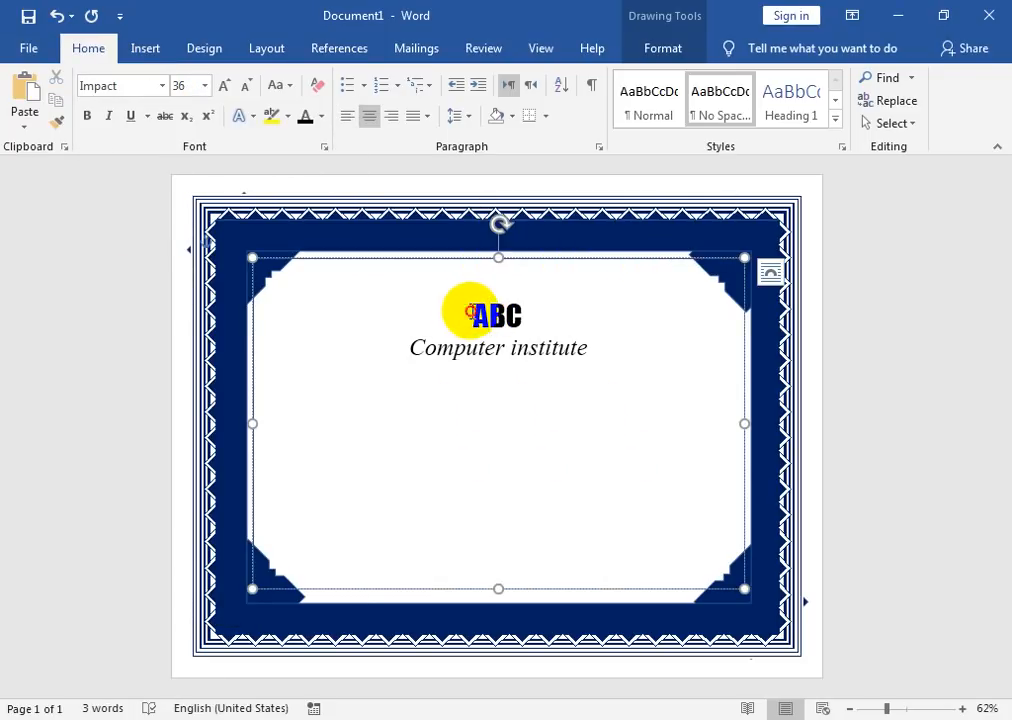
pyautogui.hotkey('ctrl', 'a')
pyautogui.click(221, 87)
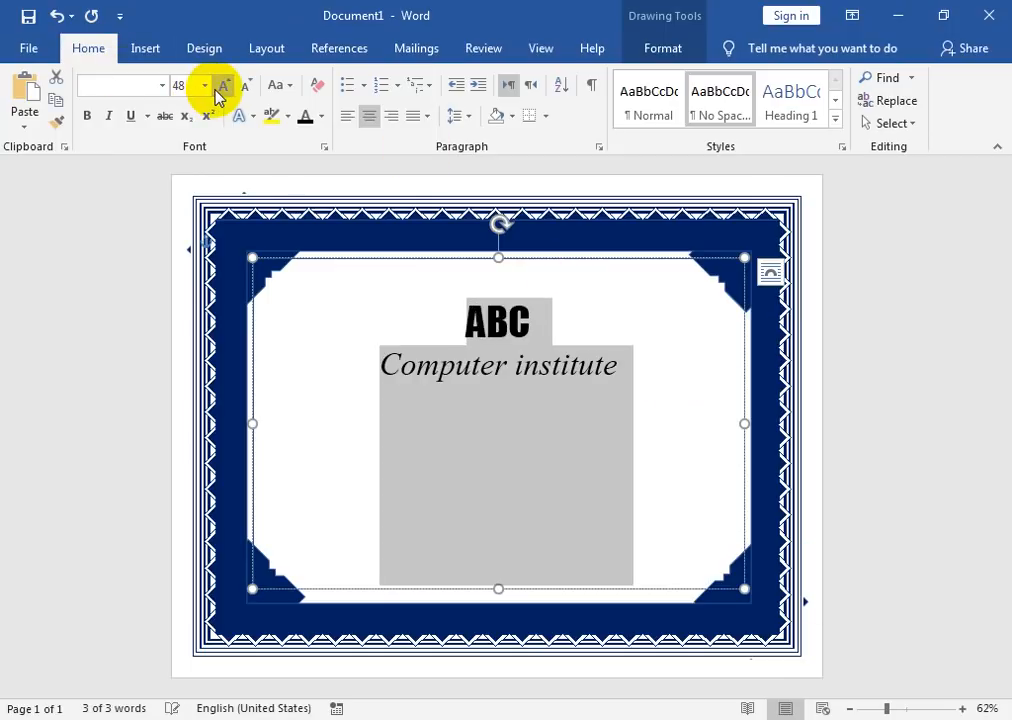
# Enlarge the "ABC" line to 80 pt.
pyautogui.click(490, 318)
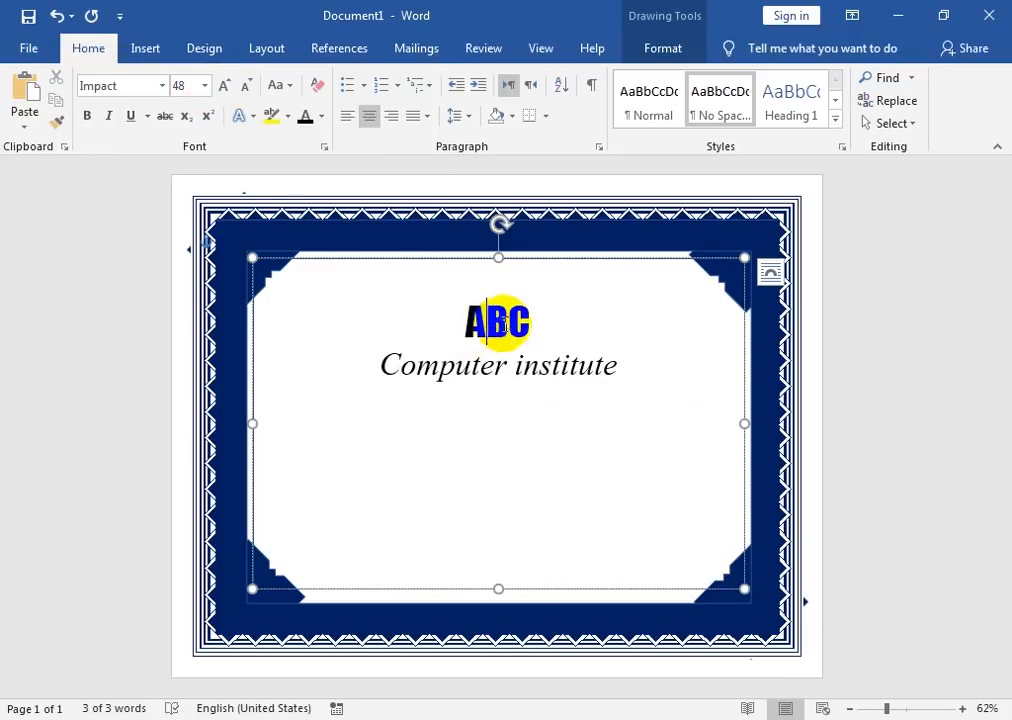
pyautogui.click(222, 86)
pyautogui.click(222, 86)
# Start a new line below "Computer institute".
pyautogui.click(455, 395)
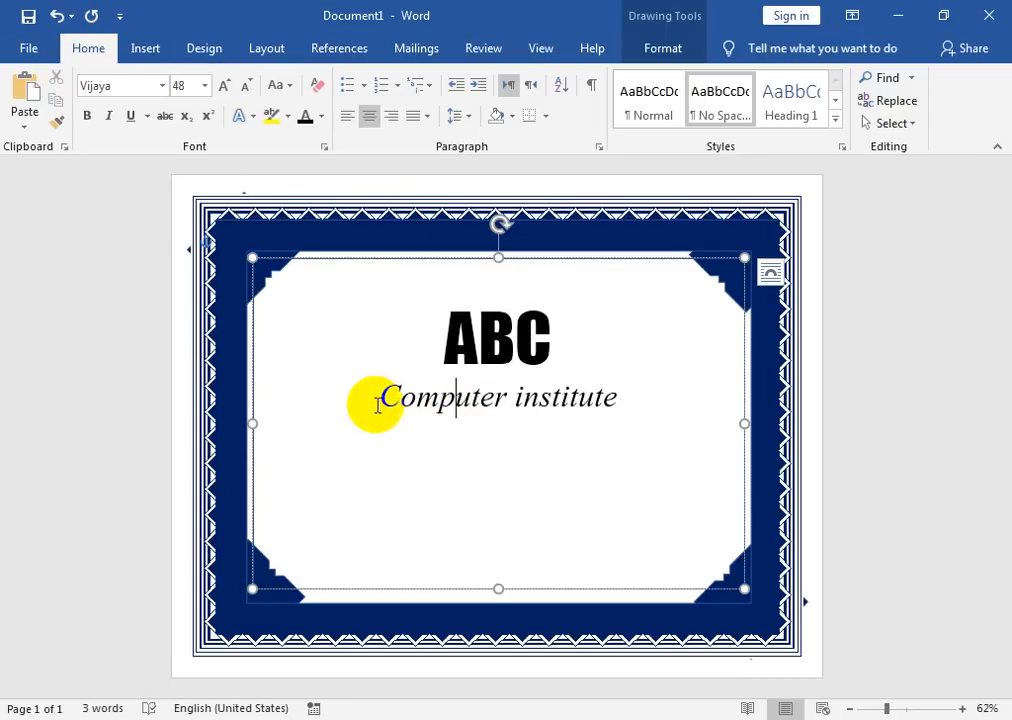
pyautogui.click(619, 397)
pyautogui.press('Return')
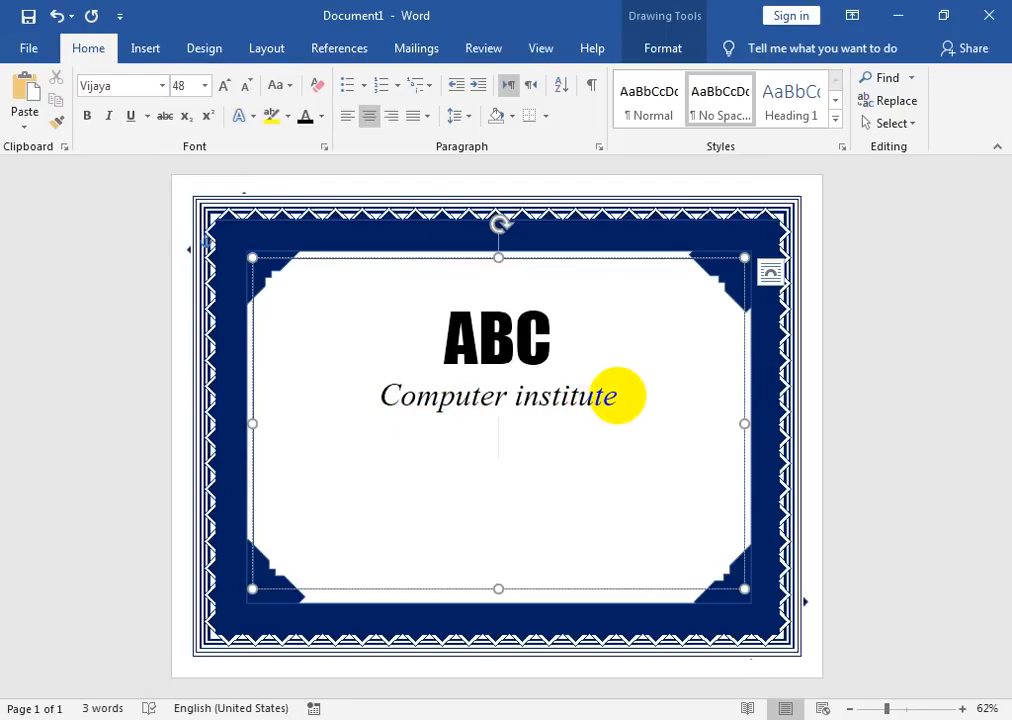
# Reduce the "ABC" line to 36 pt.
pyautogui.moveTo(541, 346); pyautogui.dragTo(420, 350)
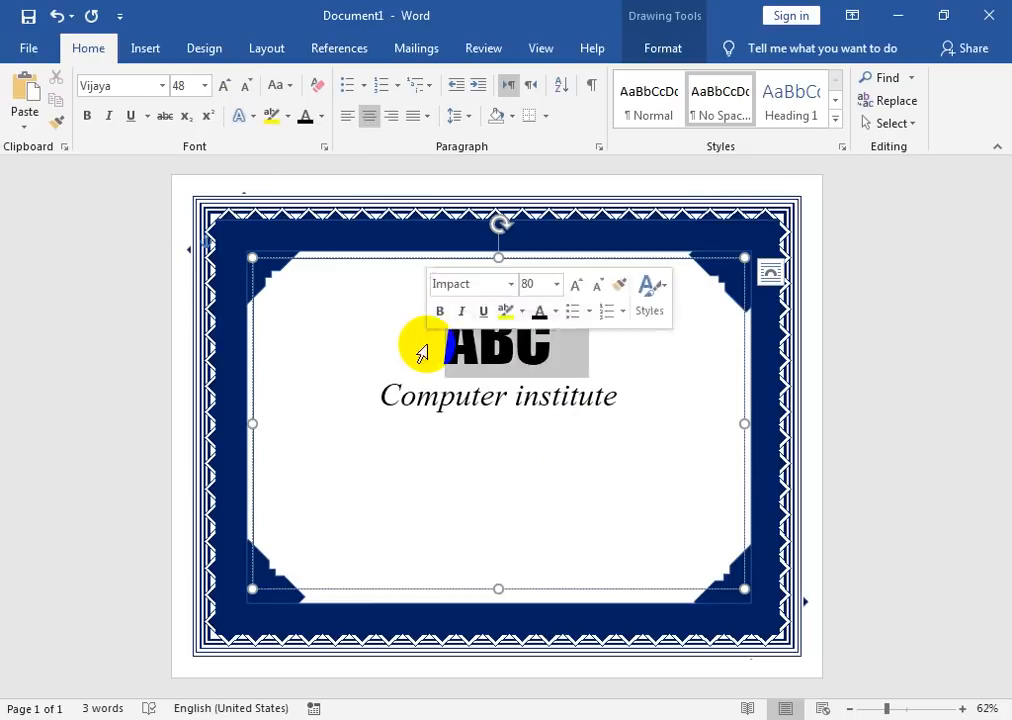
pyautogui.click(248, 90)
pyautogui.click(248, 90)
pyautogui.click(248, 90)
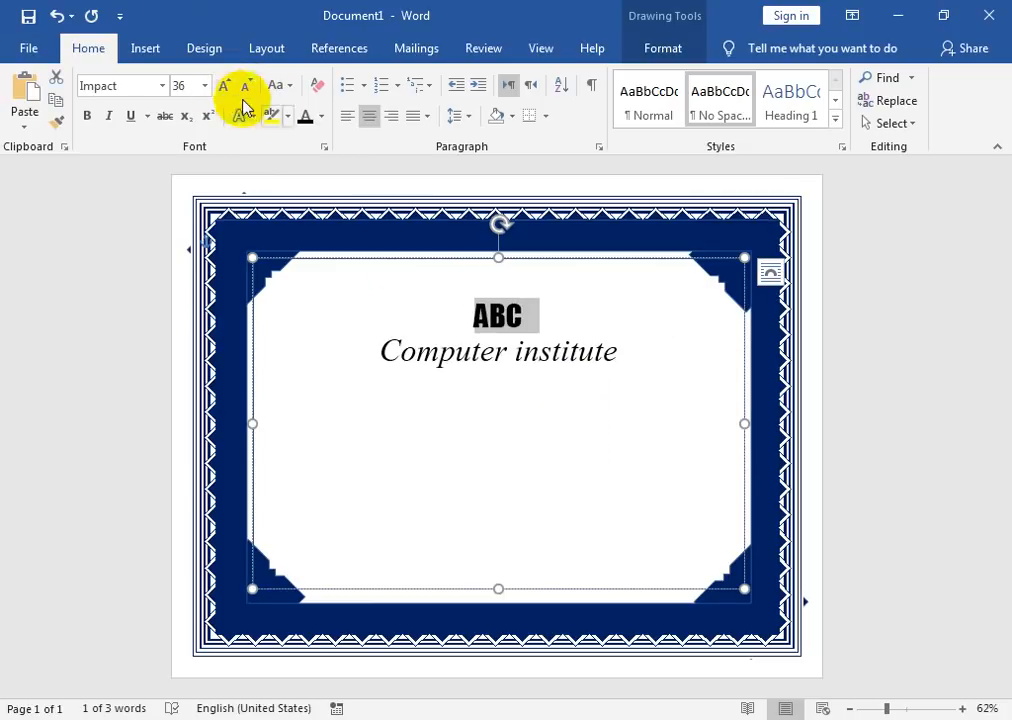
pyautogui.click(224, 86)
pyautogui.click(222, 84)
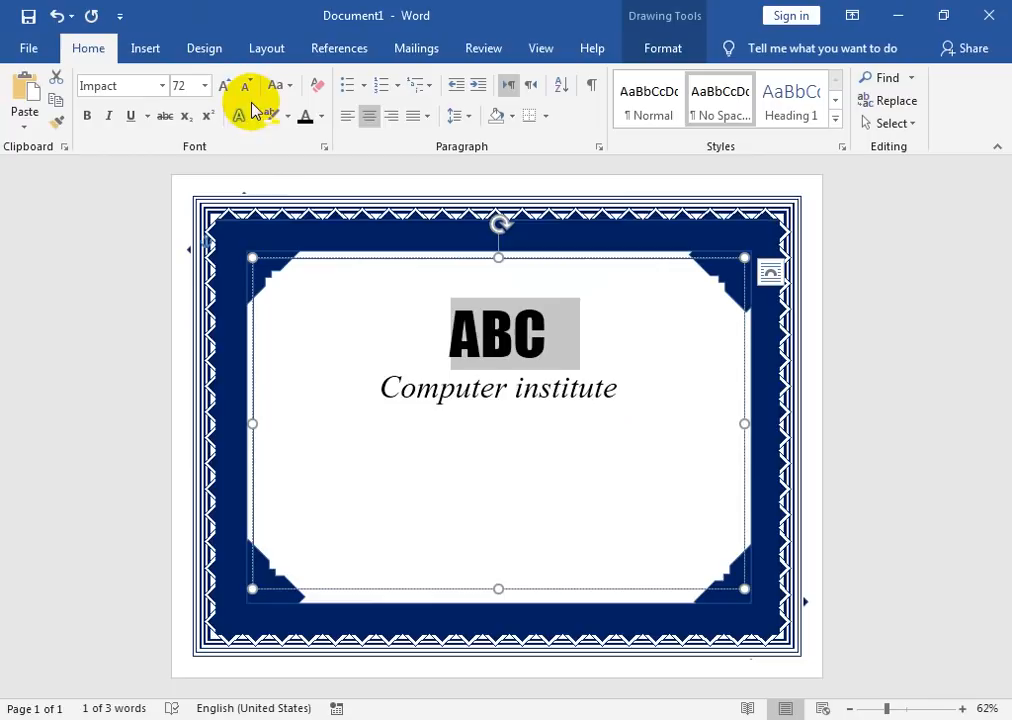
pyautogui.click(248, 90)
pyautogui.click(248, 90)
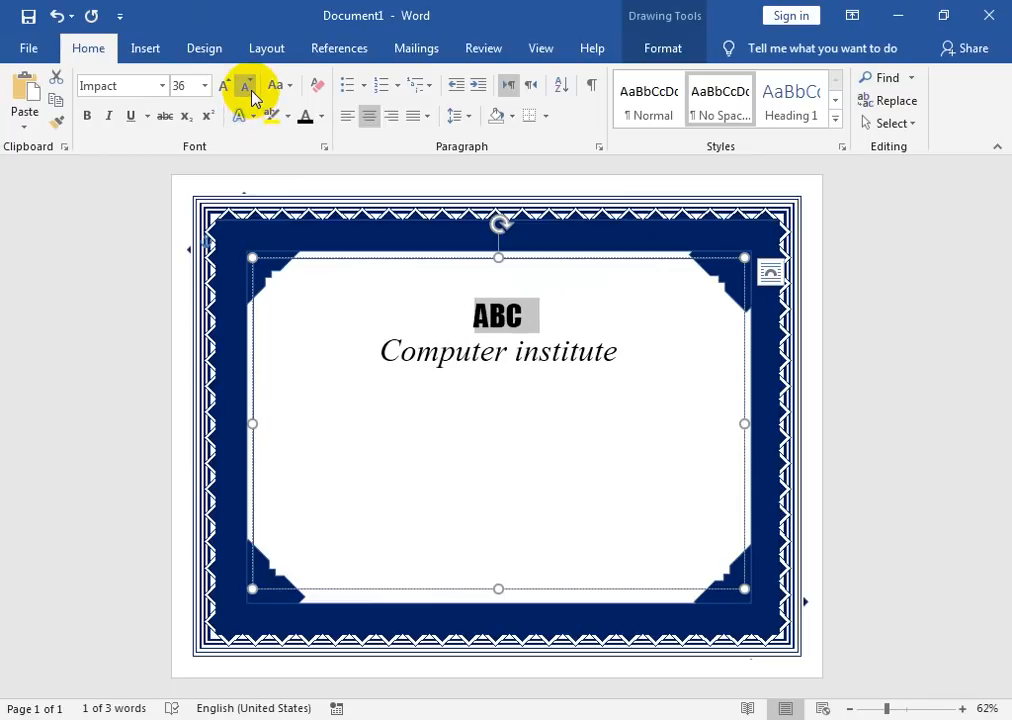
# Enter "Short Course Training Certificate" as the third line of the certificate.
pyautogui.click(552, 354)
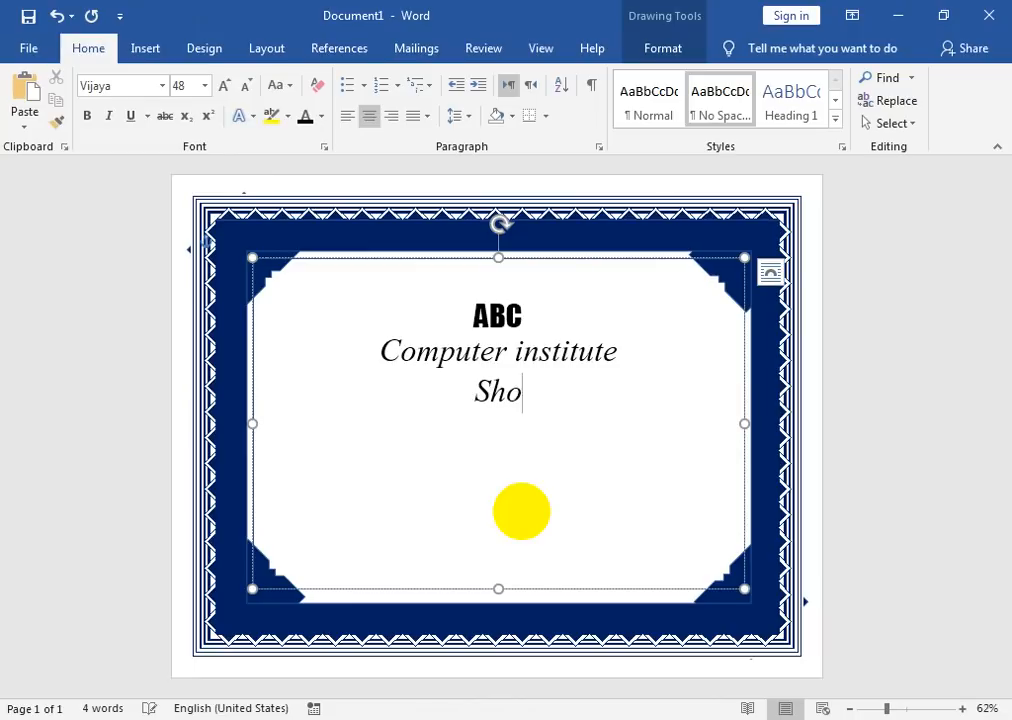
pyautogui.write('ourse Training')
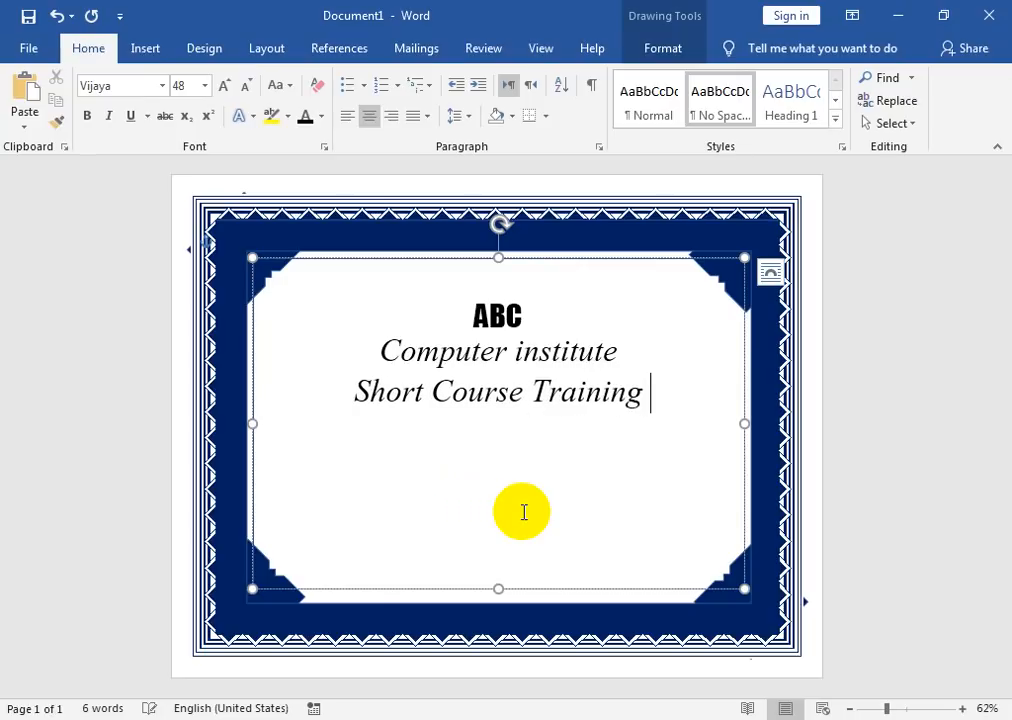
pyautogui.write(' Certificate')
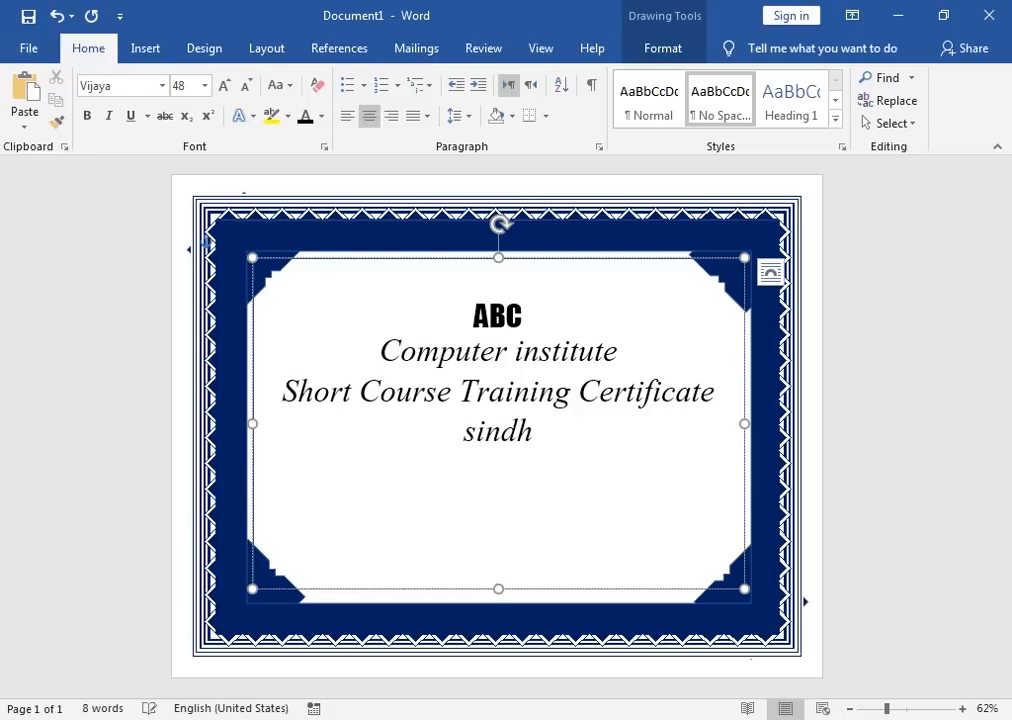
# Enter "Sindh Board of technical Education" on the line below the certificate title, capitalizing "Education".
pyautogui.write('Board')
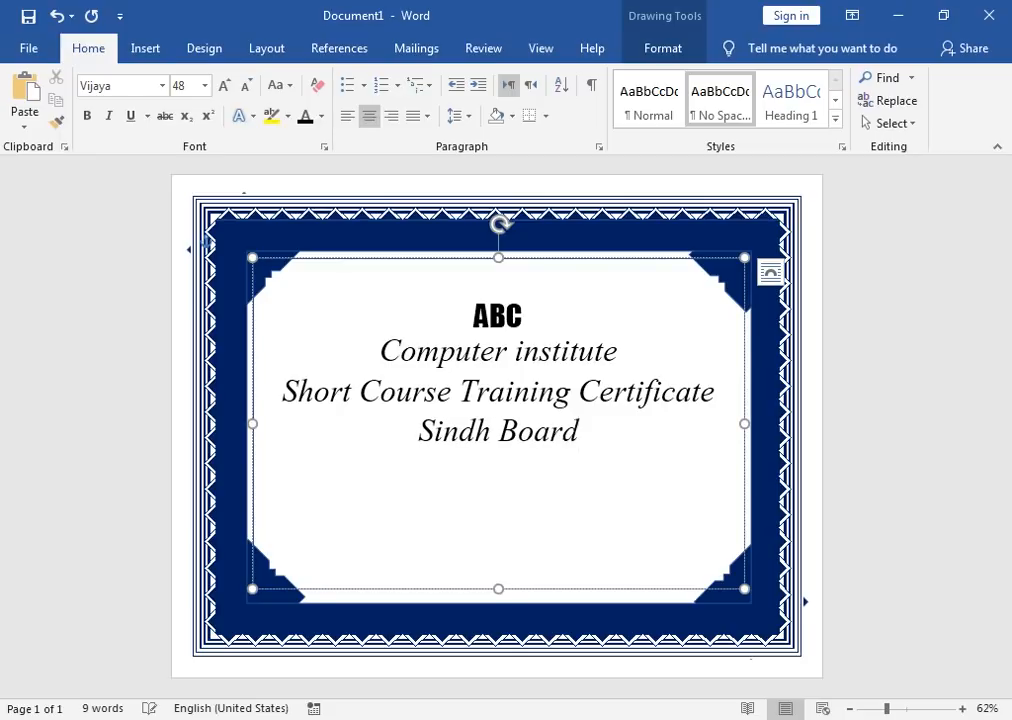
pyautogui.write(' of tech')
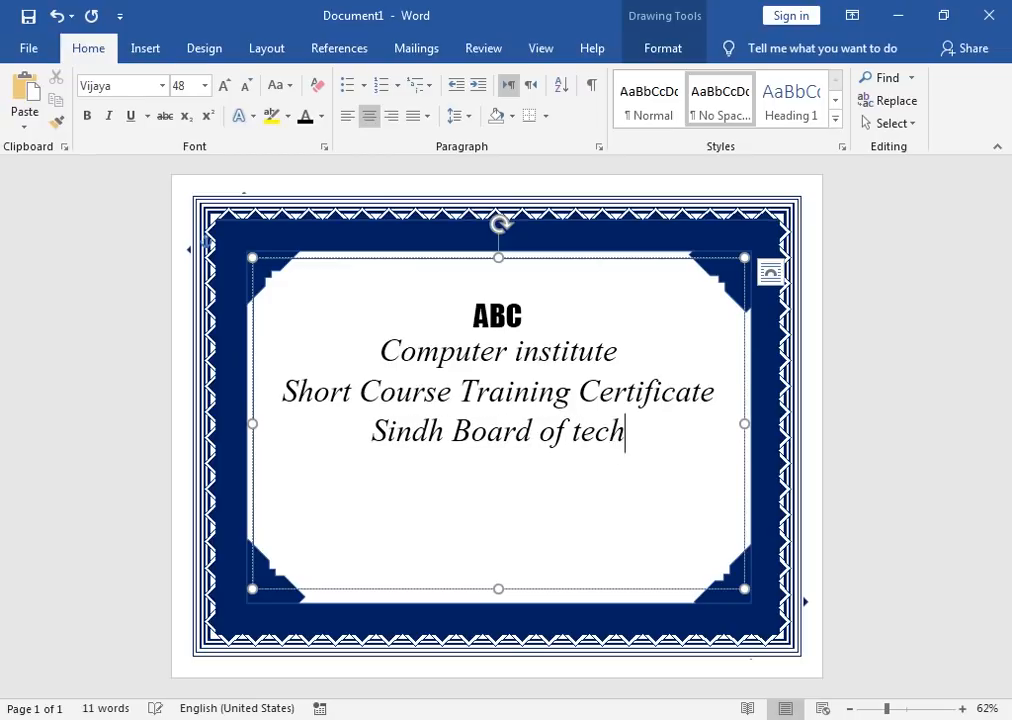
pyautogui.write('nical')
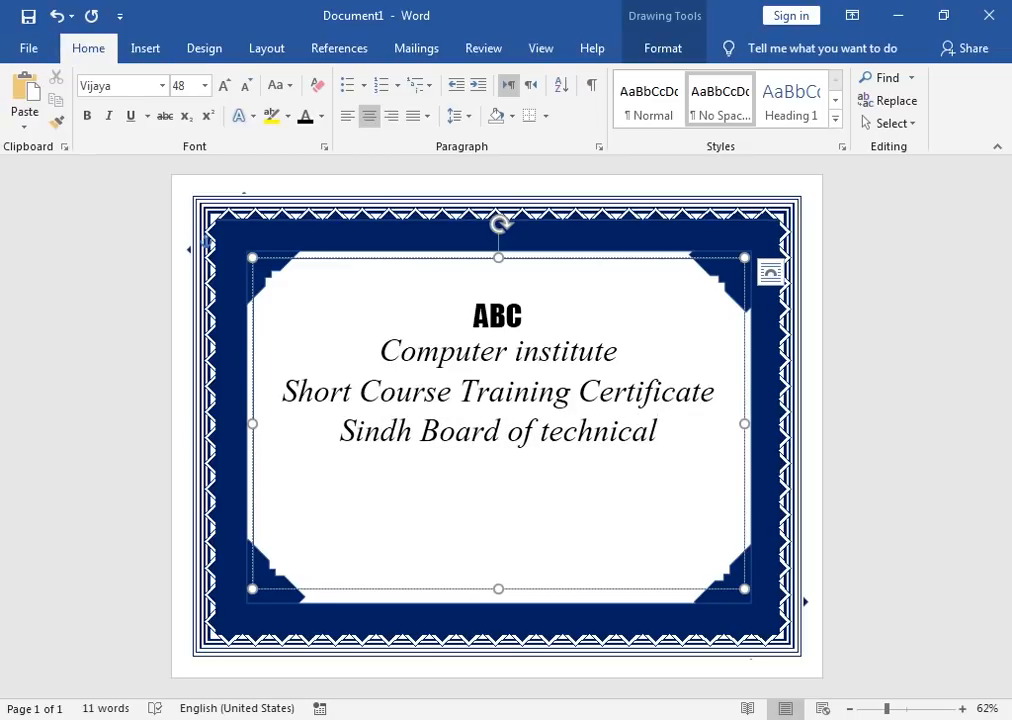
pyautogui.write(' educa')
pyautogui.press('BackSpace')
pyautogui.press('BackSpace')
pyautogui.press('BackSpace')
pyautogui.press('BackSpace')
pyautogui.press('BackSpace')
pyautogui.write('Educati')
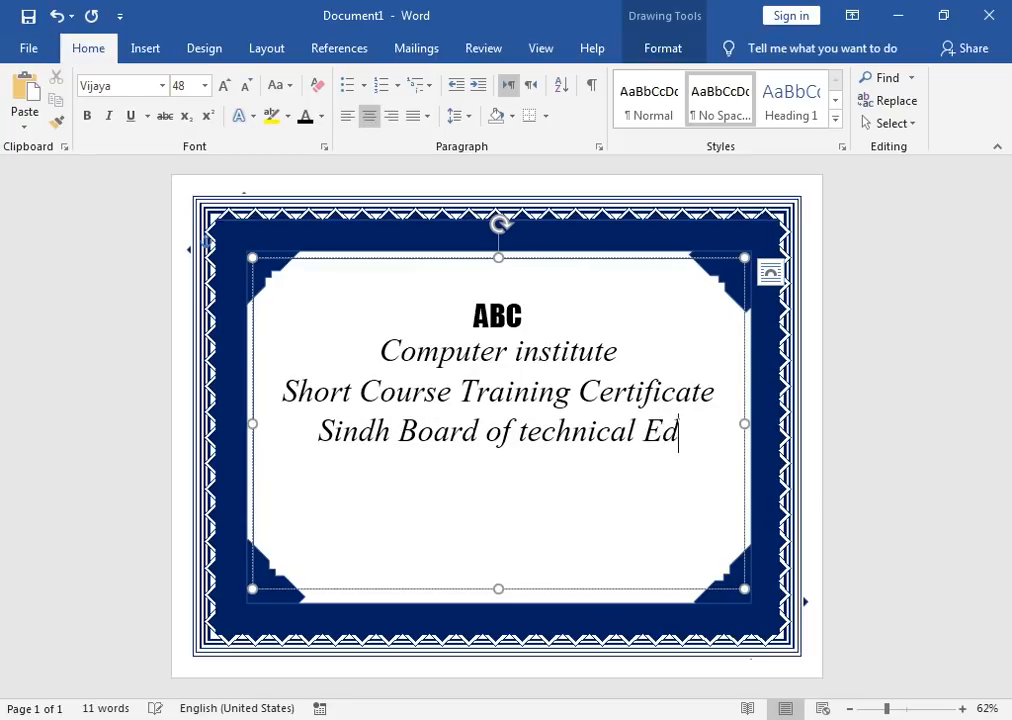
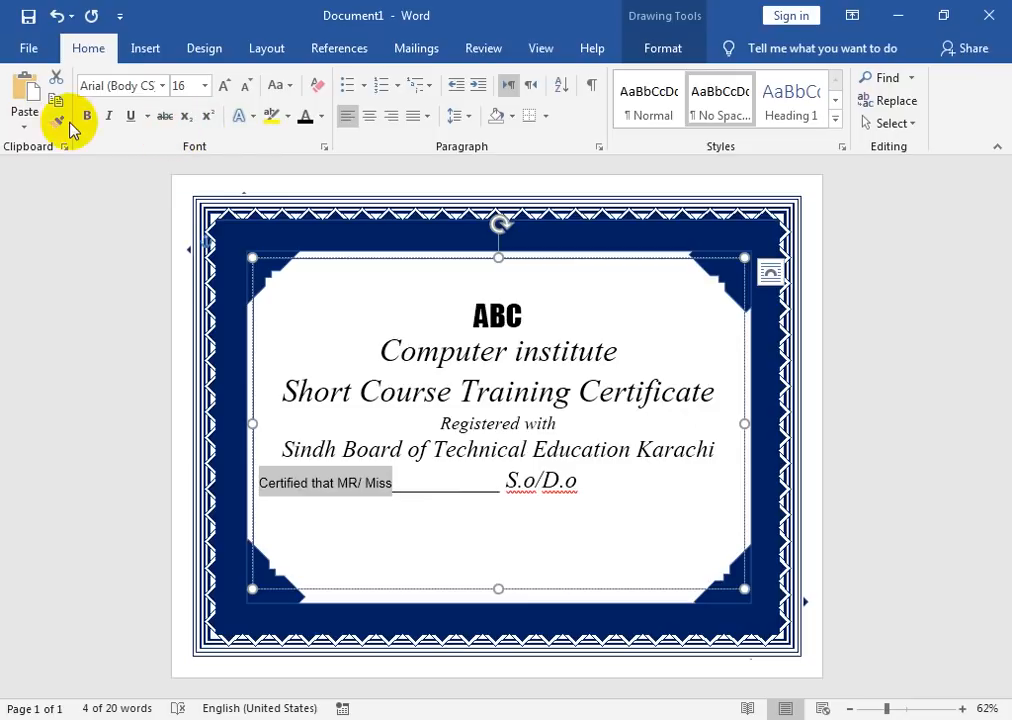
# Copy the formatting of "Certified that MR/ Miss" onto all of "S.o/D.o" with Format Painter.
pyautogui.click(57, 121)
pyautogui.moveTo(578, 484)
pyautogui.mouseDown()
pyautogui.moveTo(481, 490)
pyautogui.moveTo(525, 482)
pyautogui.mouseUp()
pyautogui.click(524, 491)
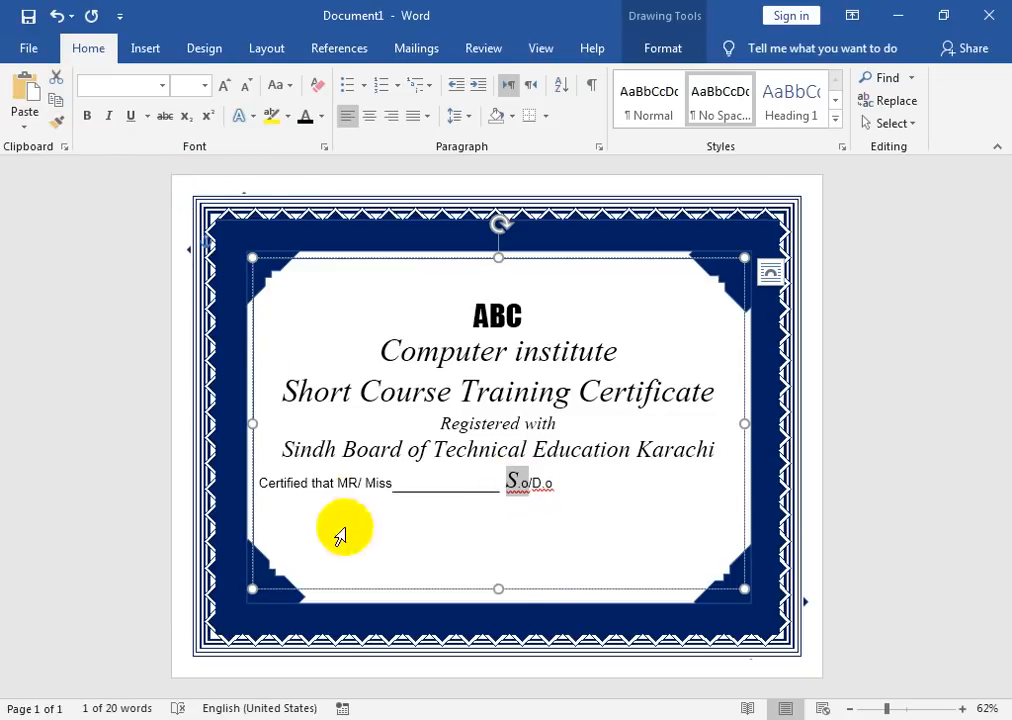
pyautogui.moveTo(346, 486); pyautogui.dragTo(316, 482)
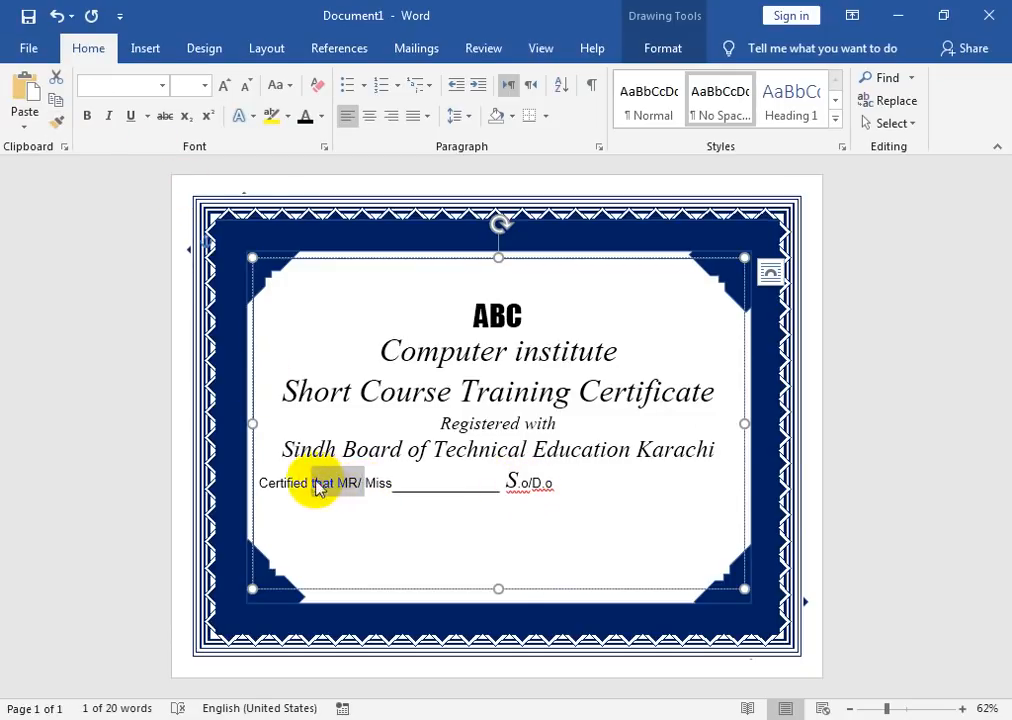
pyautogui.click(56, 121)
pyautogui.moveTo(504, 482)
pyautogui.mouseDown()
pyautogui.moveTo(542, 486)
pyautogui.moveTo(512, 484)
pyautogui.mouseUp()
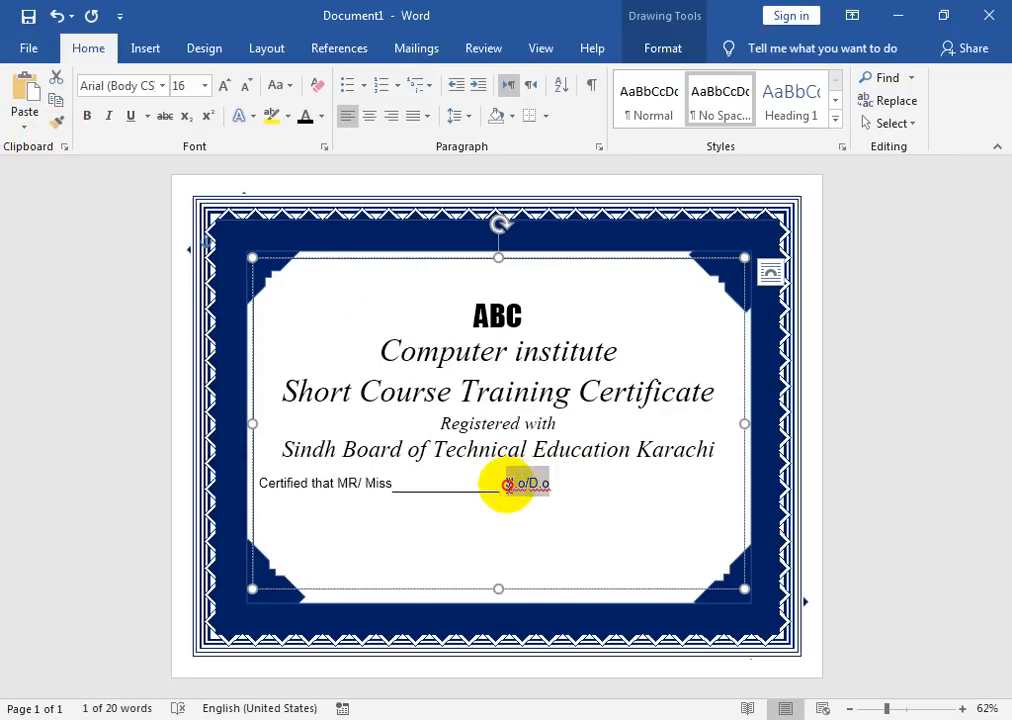
# Make "Certified that MR/ Miss" and "S.o/D.o" bold, and add a blank fill-in line after "S.o/D.o".
pyautogui.moveTo(261, 482); pyautogui.dragTo(372, 481)
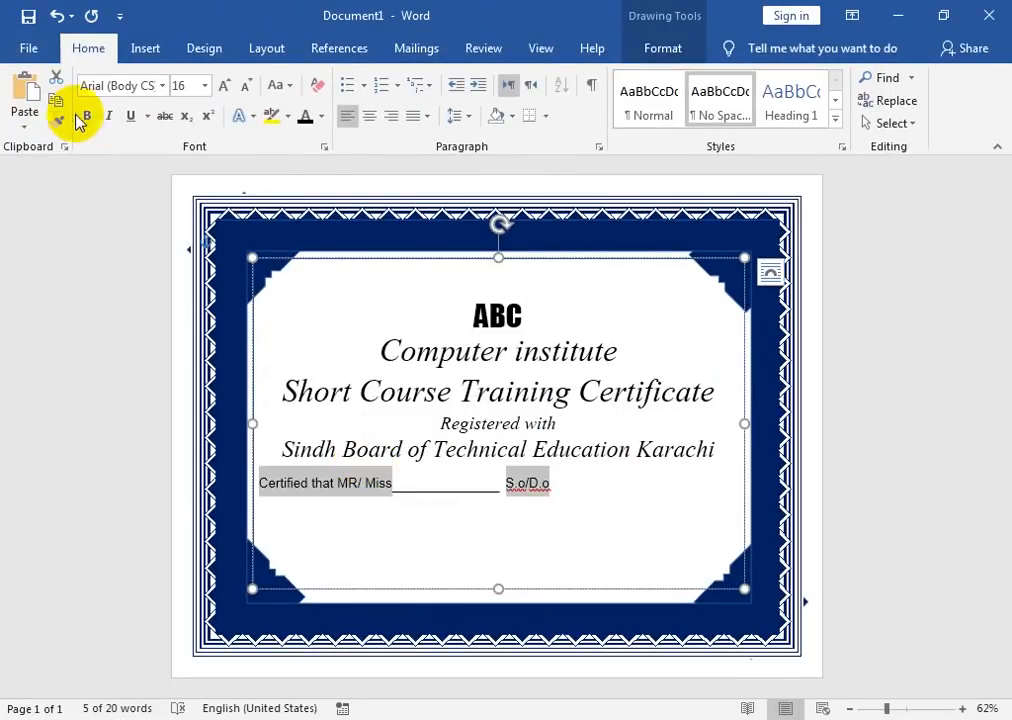
pyautogui.click(86, 116)
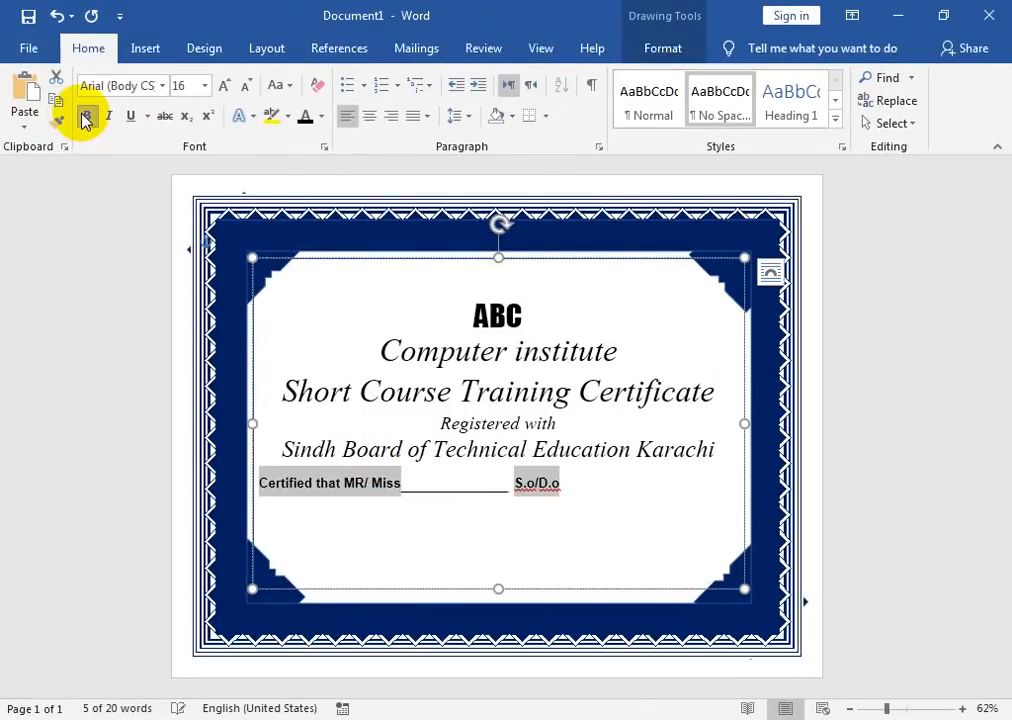
pyautogui.click(605, 494)
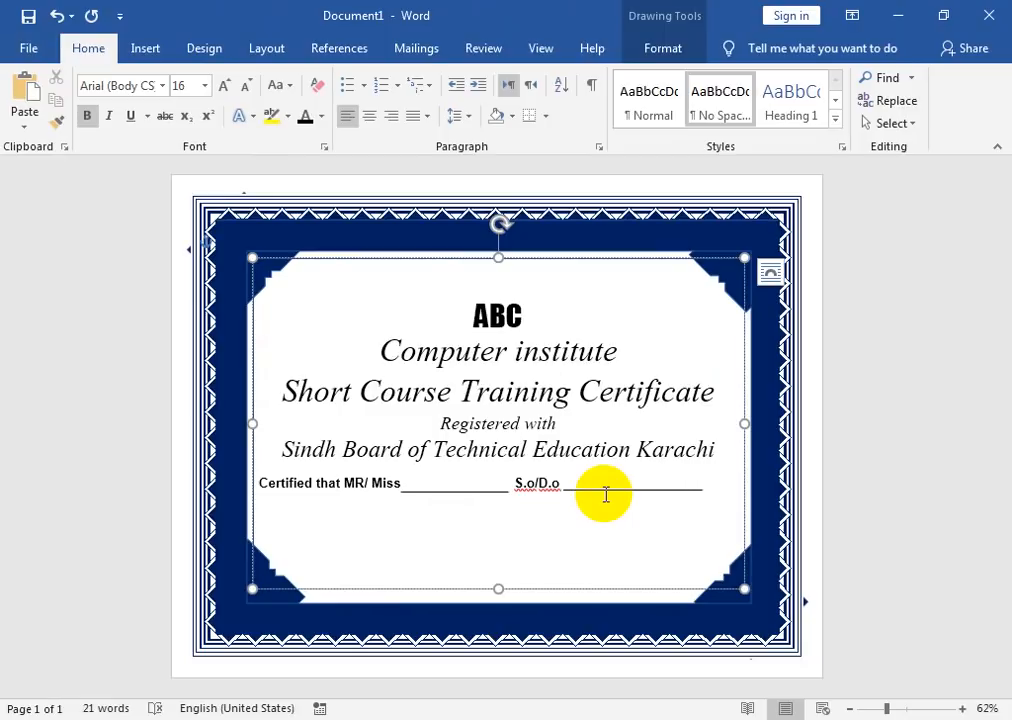
# Accept the suggested proofing corrections so that "S.o/D.o" reads "So/D. o".
pyautogui.rightClick(537, 485)
pyautogui.click(418, 114)
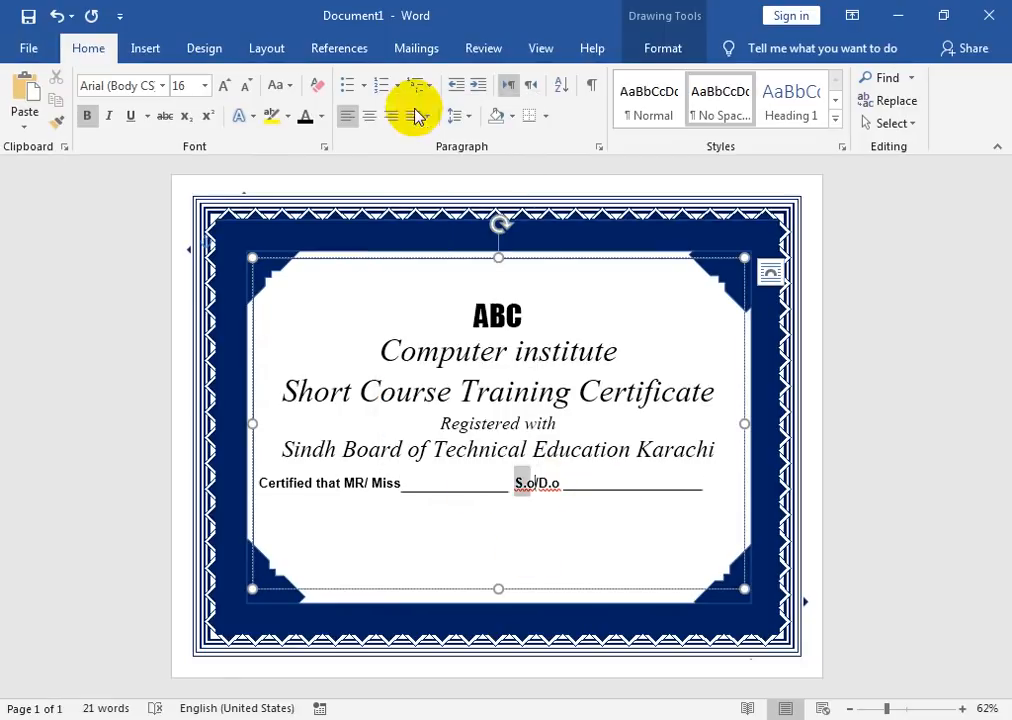
pyautogui.rightClick(547, 485)
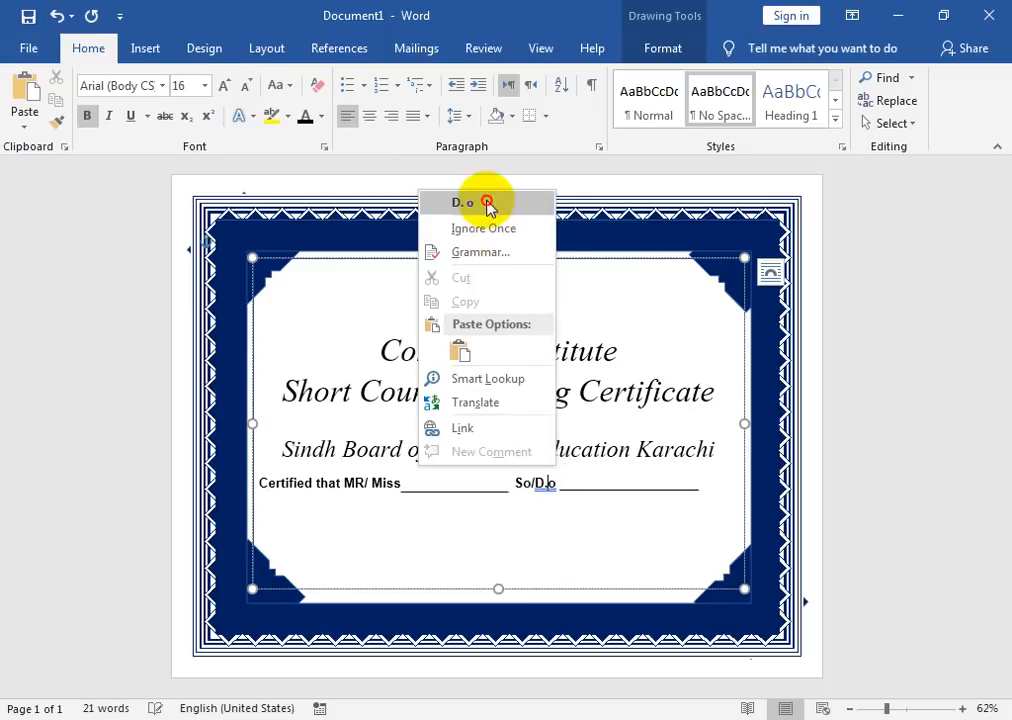
pyautogui.click(486, 201)
# Enter "Performance Has Been Assessed" on the line below the "Certified that MR/ Miss" line.
pyautogui.click(577, 553)
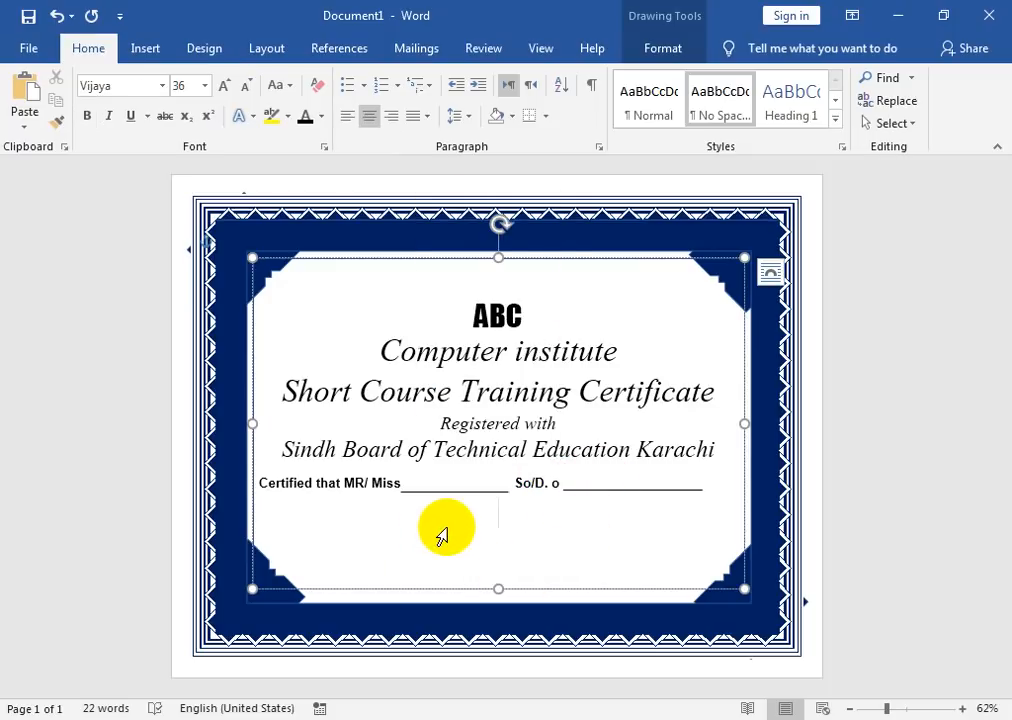
pyautogui.hotkey('ctrl', 'z')
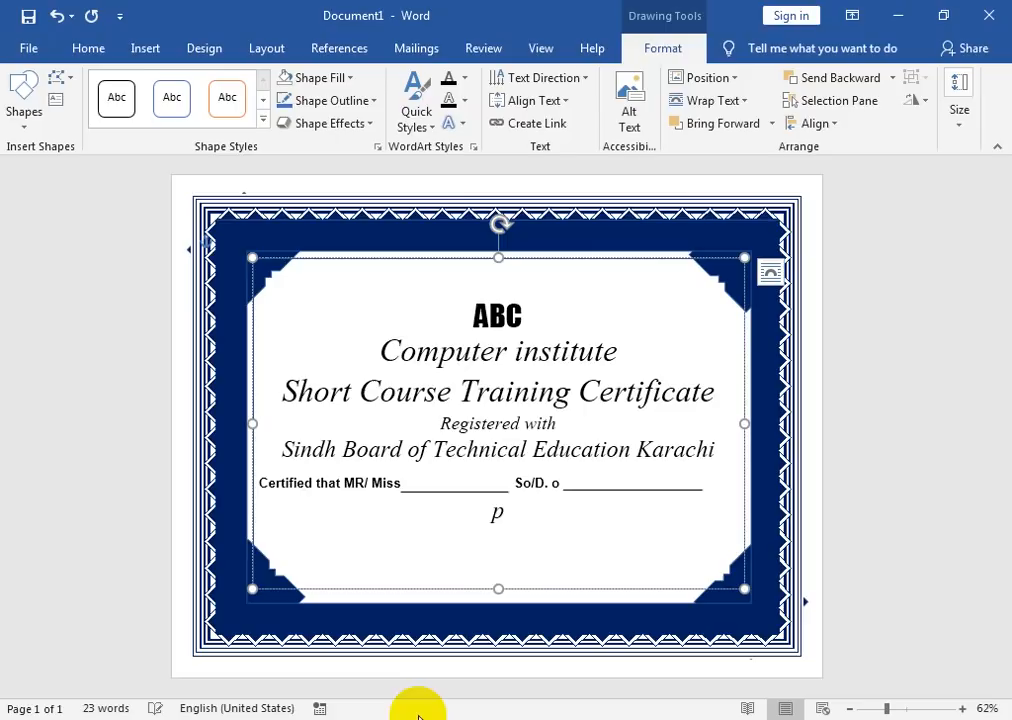
pyautogui.write('performance')
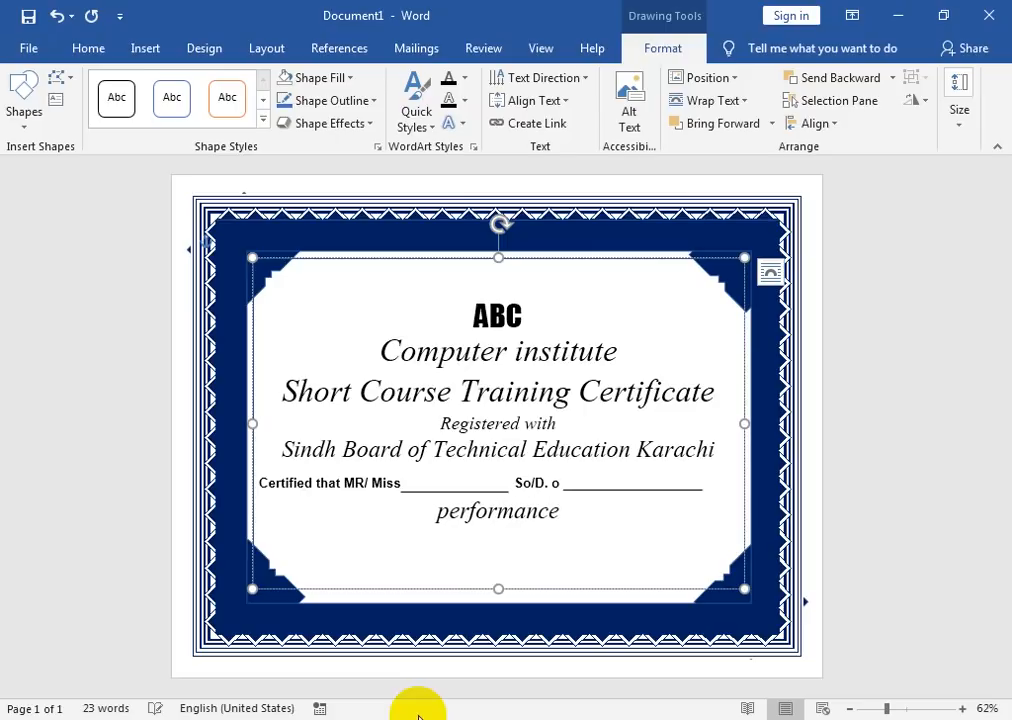
pyautogui.write(' Has')
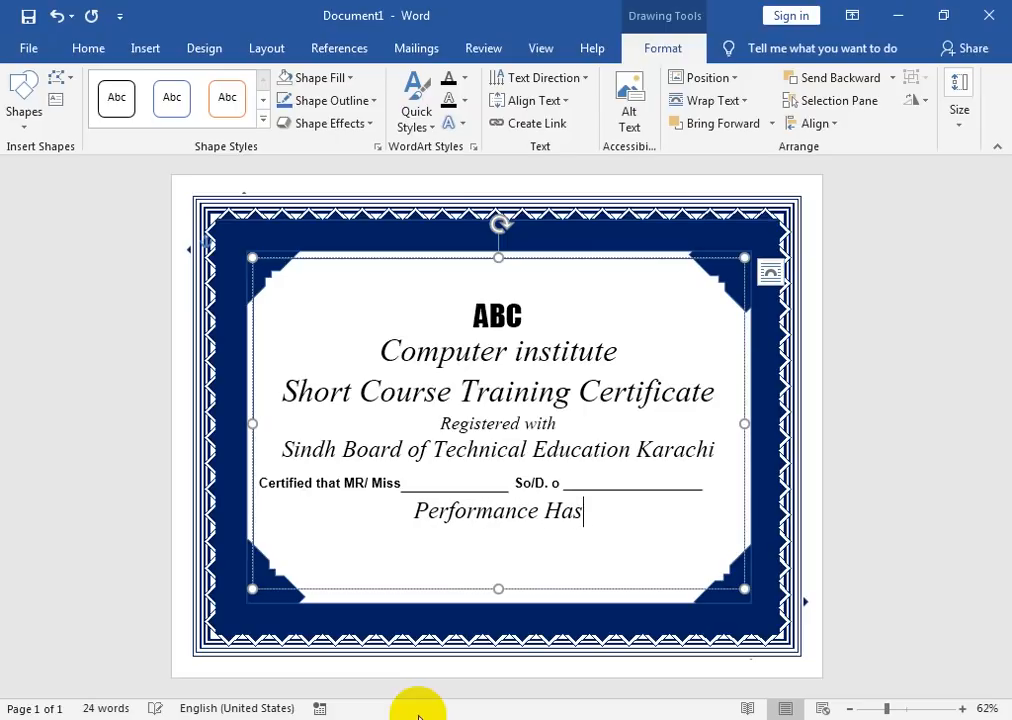
pyautogui.write(' Been A')
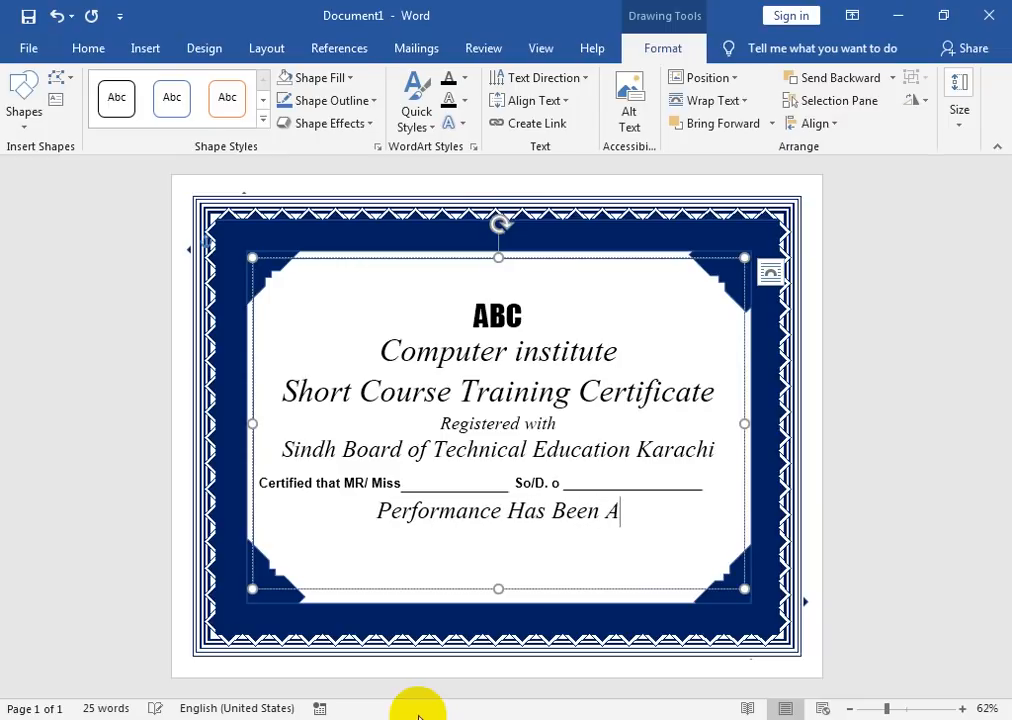
pyautogui.write('ssessed ')
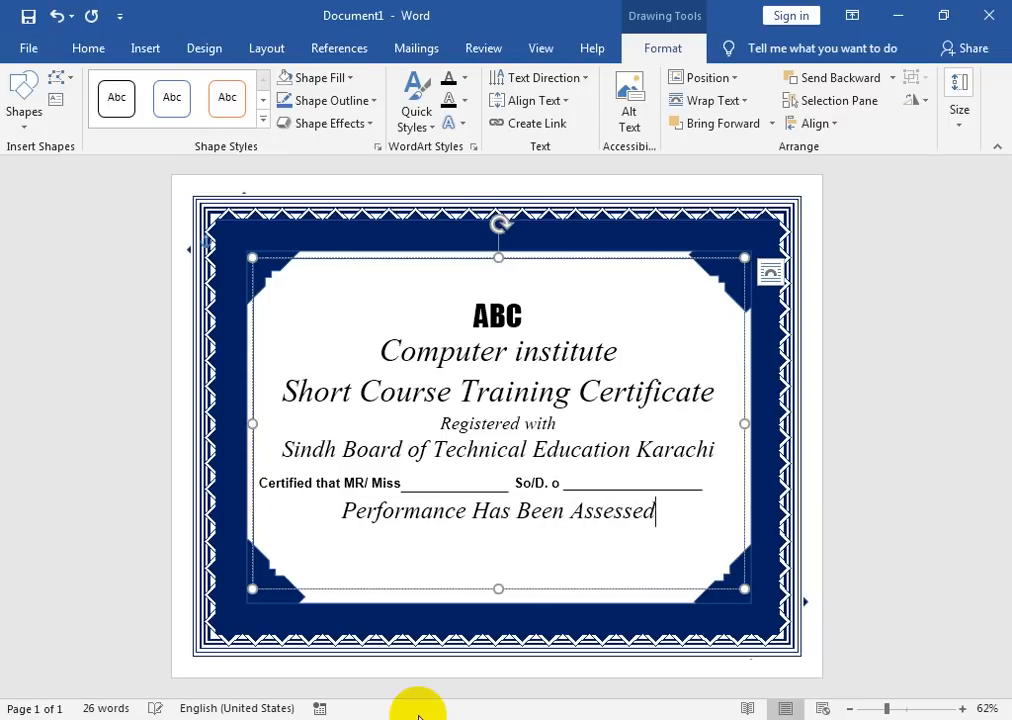
# Complete the "Performance Has Been Assessed" line with "As" and a blank fill-in line, and start a new line below it.
pyautogui.write('As ')
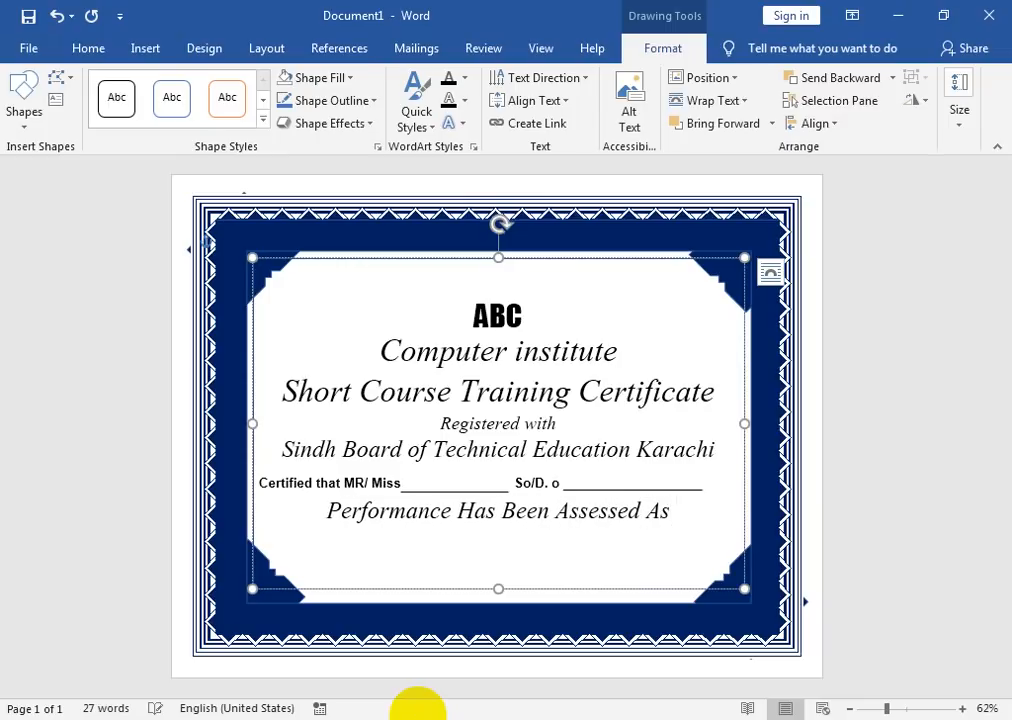
pyautogui.write('________')
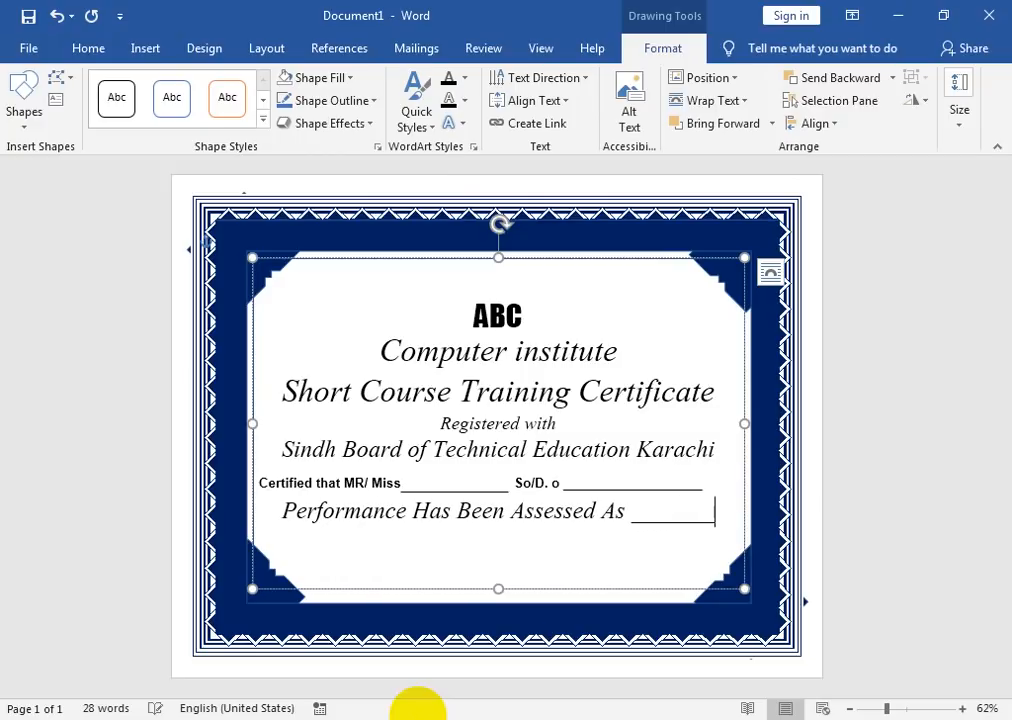
pyautogui.write('__')
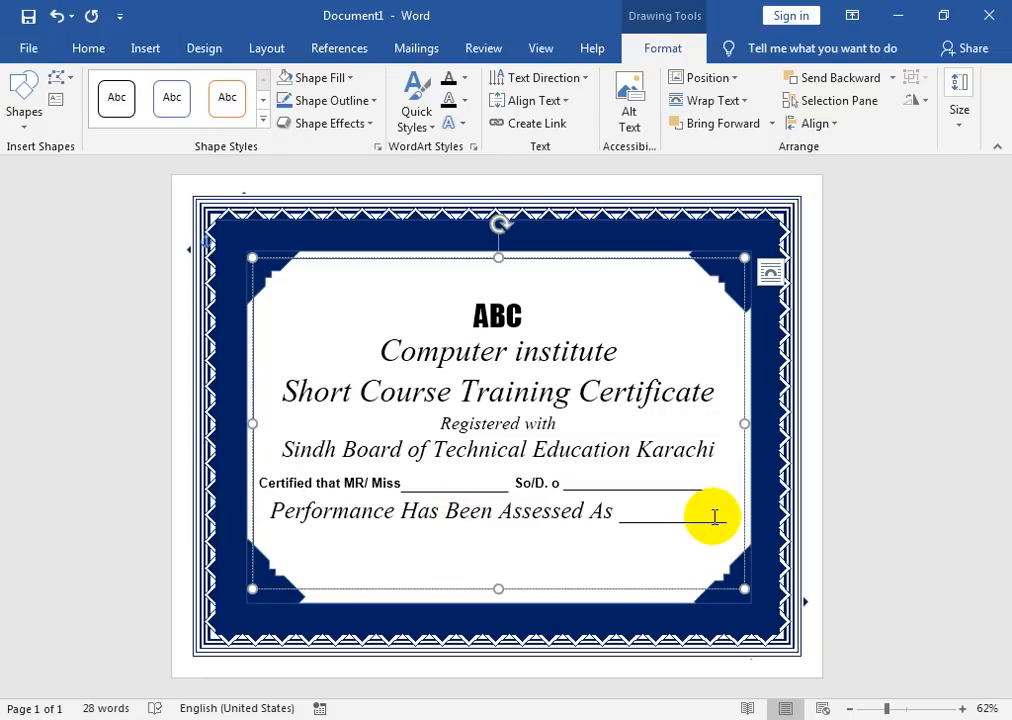
pyautogui.press('Return')
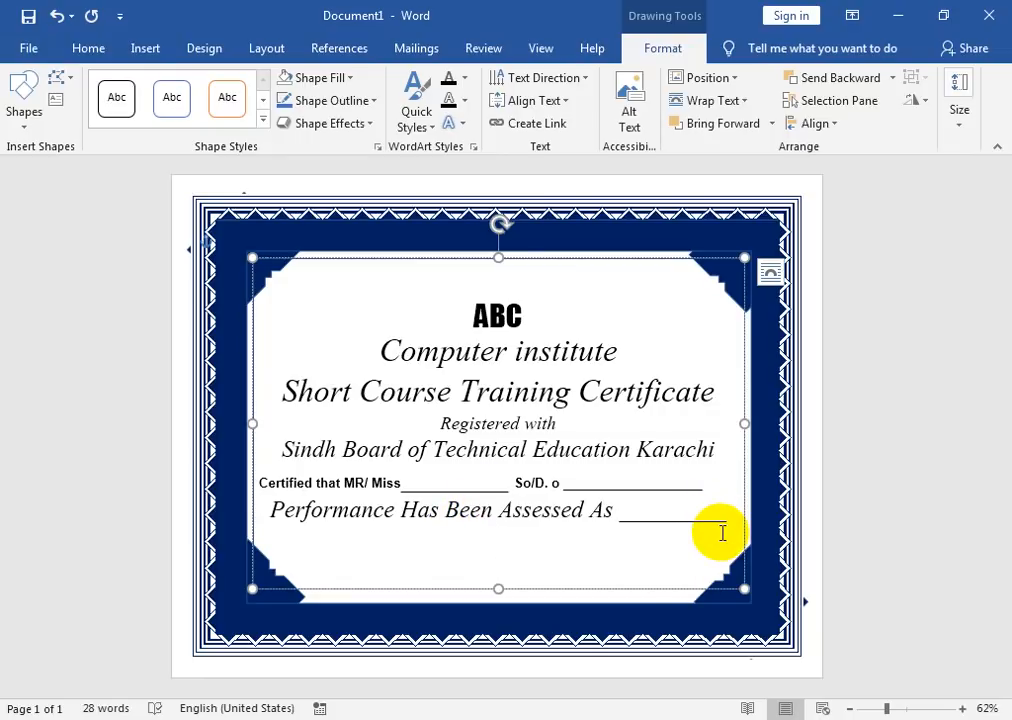
# Left-align the text below the "Performance Has Been Assessed As" line and enter the spaced labels "Teacher", "incharge" and "principle/admin".
pyautogui.click(88, 50)
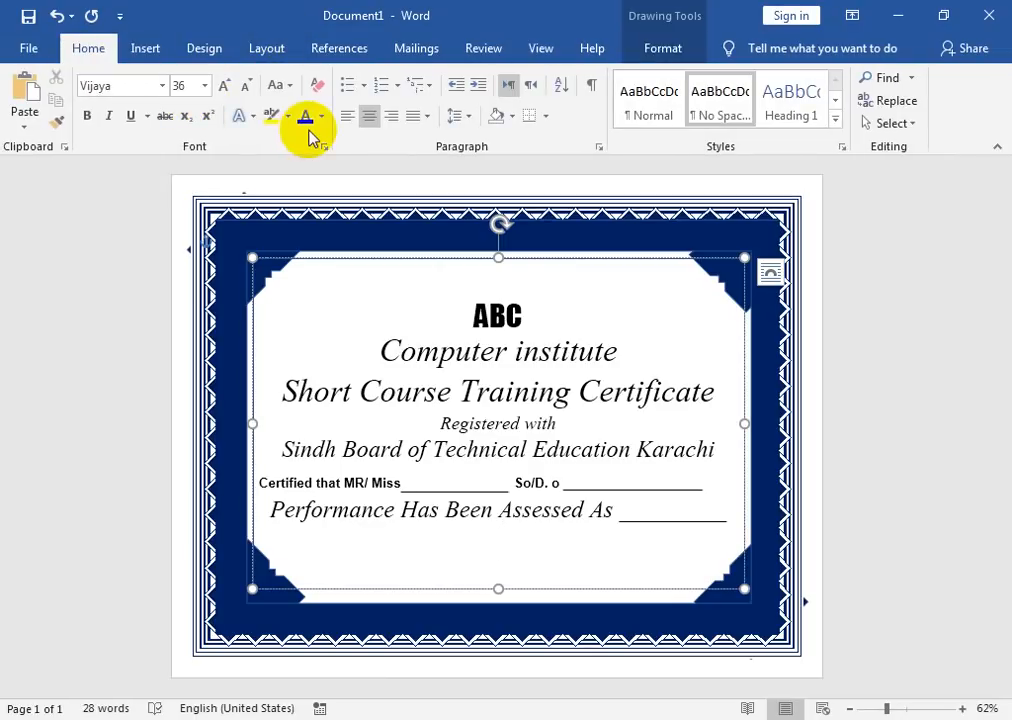
pyautogui.click(347, 116)
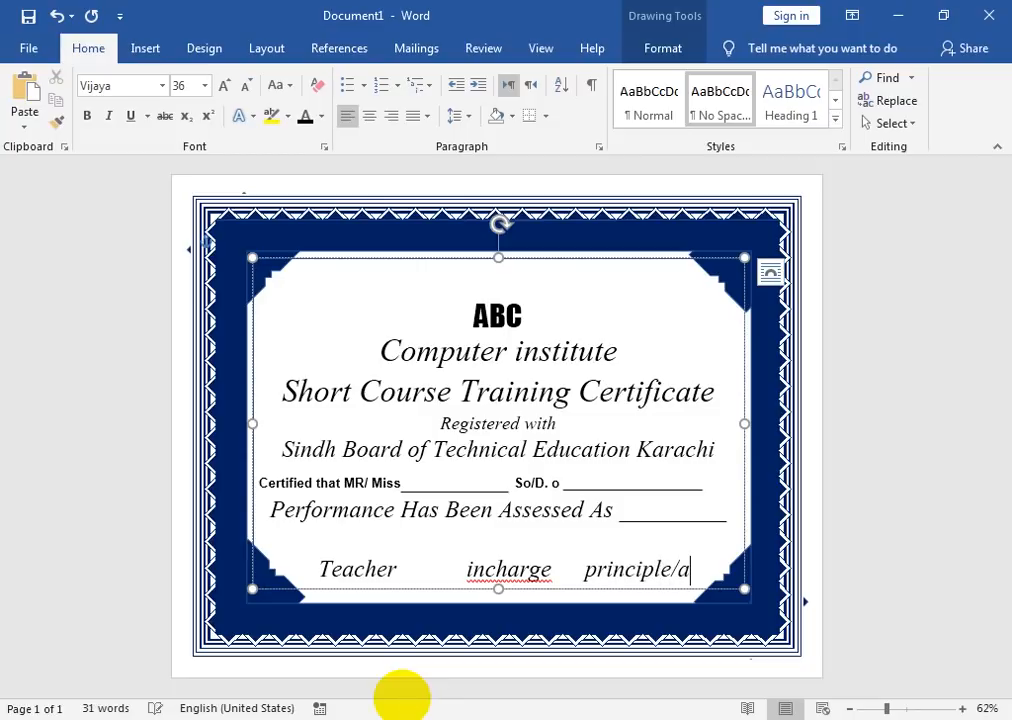
pyautogui.press('BackSpace')
pyautogui.press('BackSpace')
pyautogui.press('BackSpace')
pyautogui.press('BackSpace')
pyautogui.press('BackSpace')
pyautogui.press('BackSpace')
pyautogui.press('BackSpace')
pyautogui.press('BackSpace')
pyautogui.press('BackSpace')
pyautogui.press('BackSpace')
pyautogui.press('BackSpace')
pyautogui.press('BackSpace')
pyautogui.press('BackSpace')
pyautogui.press('BackSpace')
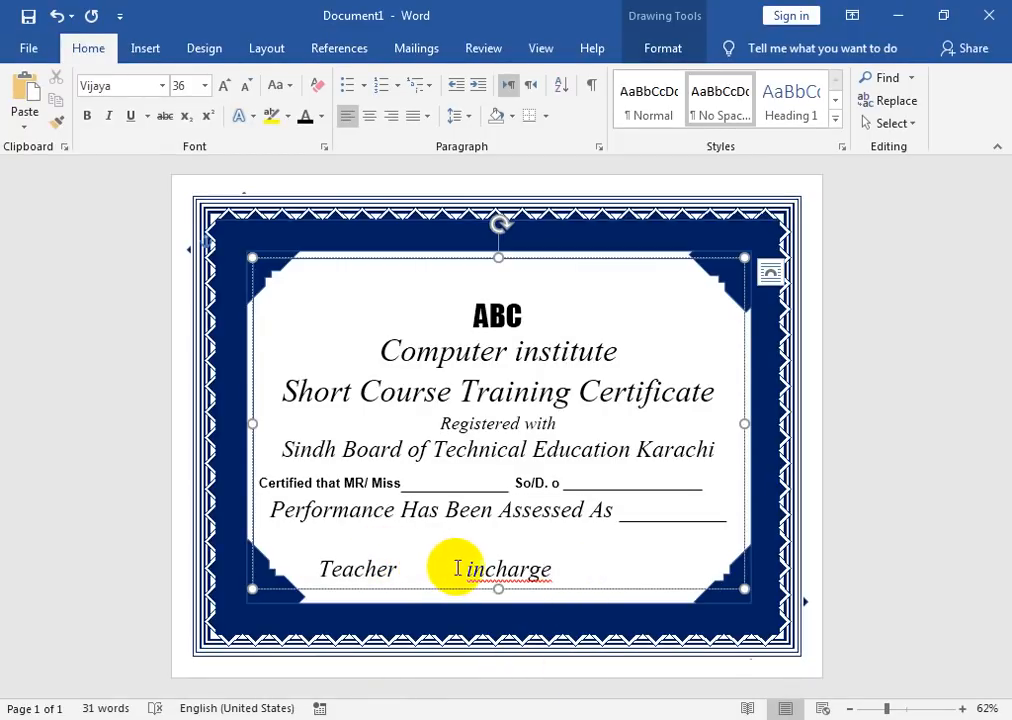
# Remove spaces before "incharge" and "Teacher" so the three signature labels fit on one line.
pyautogui.press('BackSpace')
pyautogui.press('BackSpace')
pyautogui.press('BackSpace')
pyautogui.press('BackSpace')
pyautogui.click(316, 567)
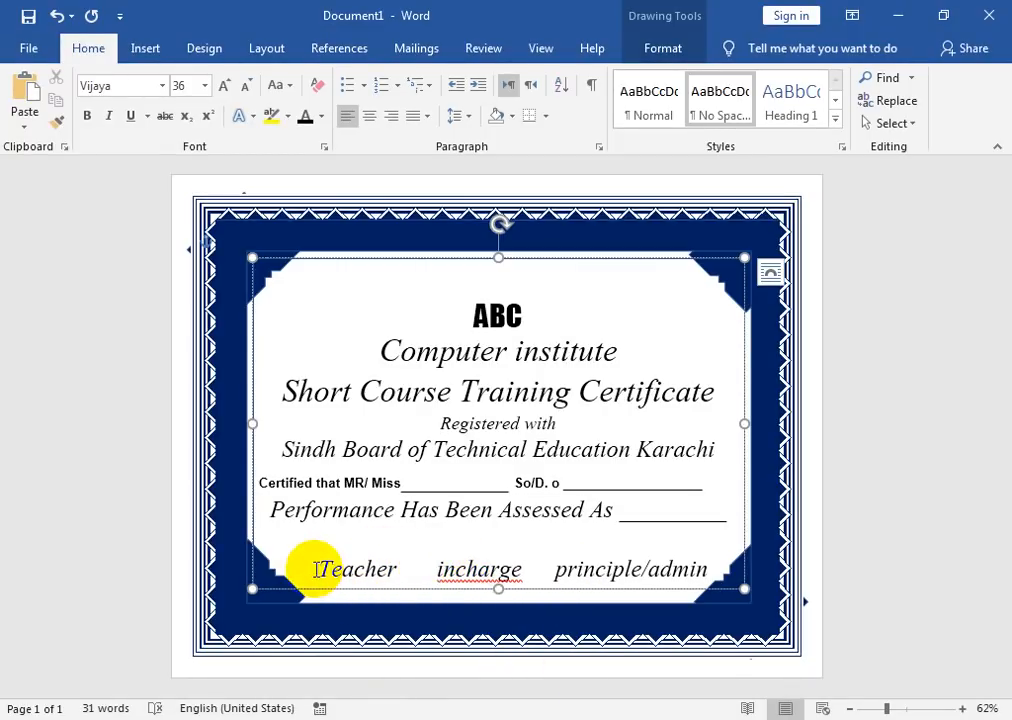
pyautogui.press('BackSpace')
pyautogui.press('BackSpace')
pyautogui.press('BackSpace')
pyautogui.press('BackSpace')
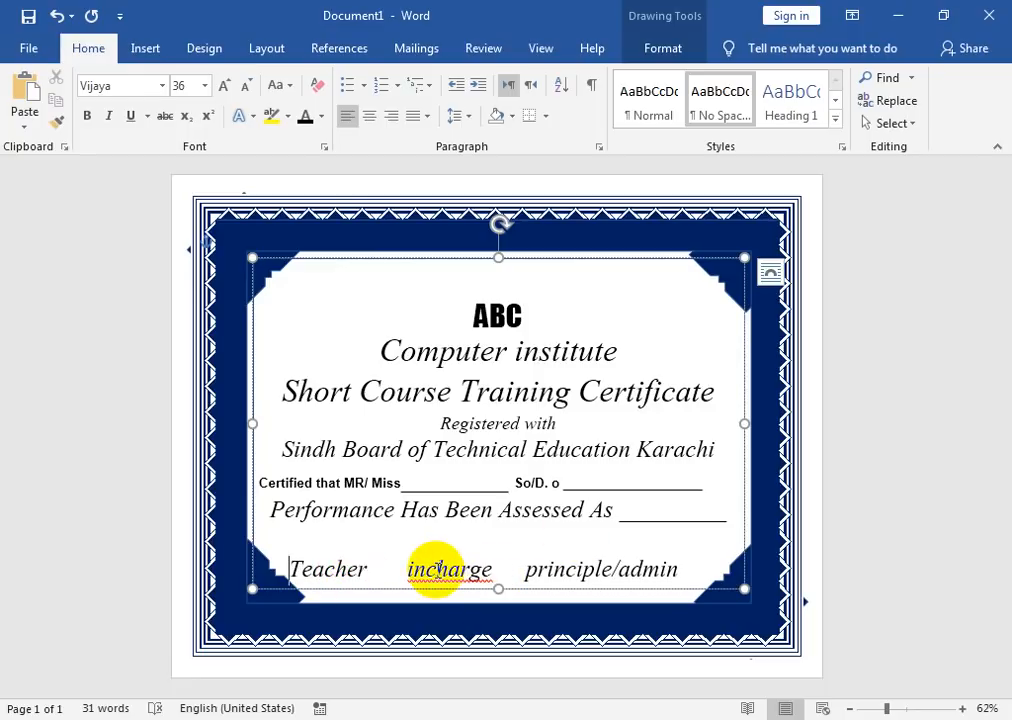
# Add "incharge" to the spelling dictionary and widen the gaps between the three signature labels.
pyautogui.rightClick(438, 569)
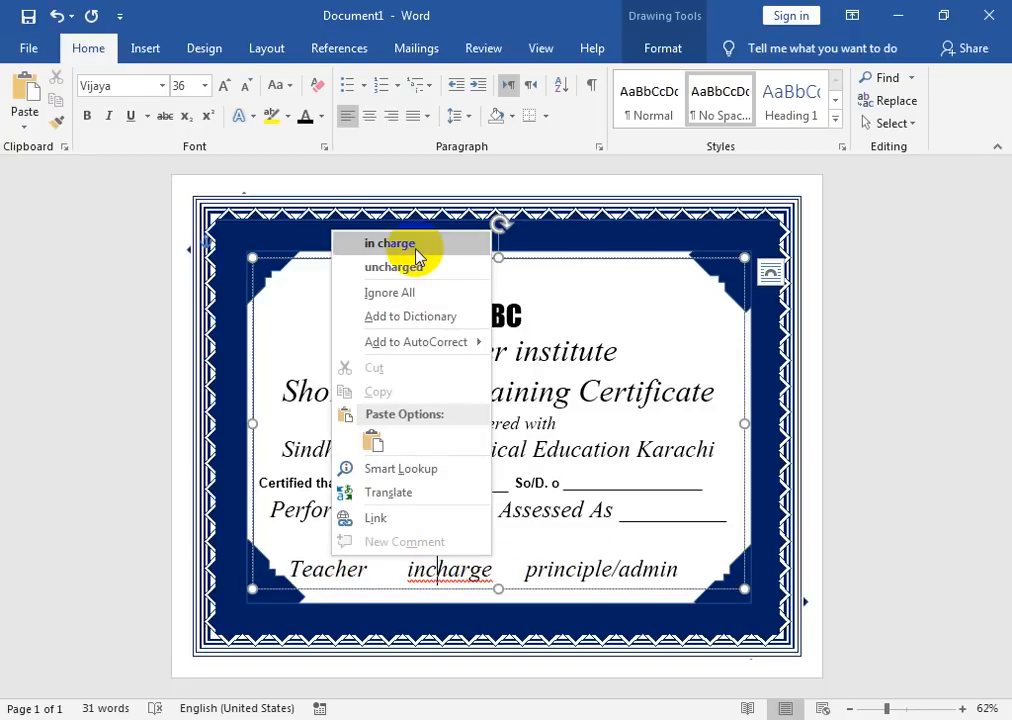
pyautogui.click(410, 316)
pyautogui.click(526, 569)
pyautogui.click(408, 575)
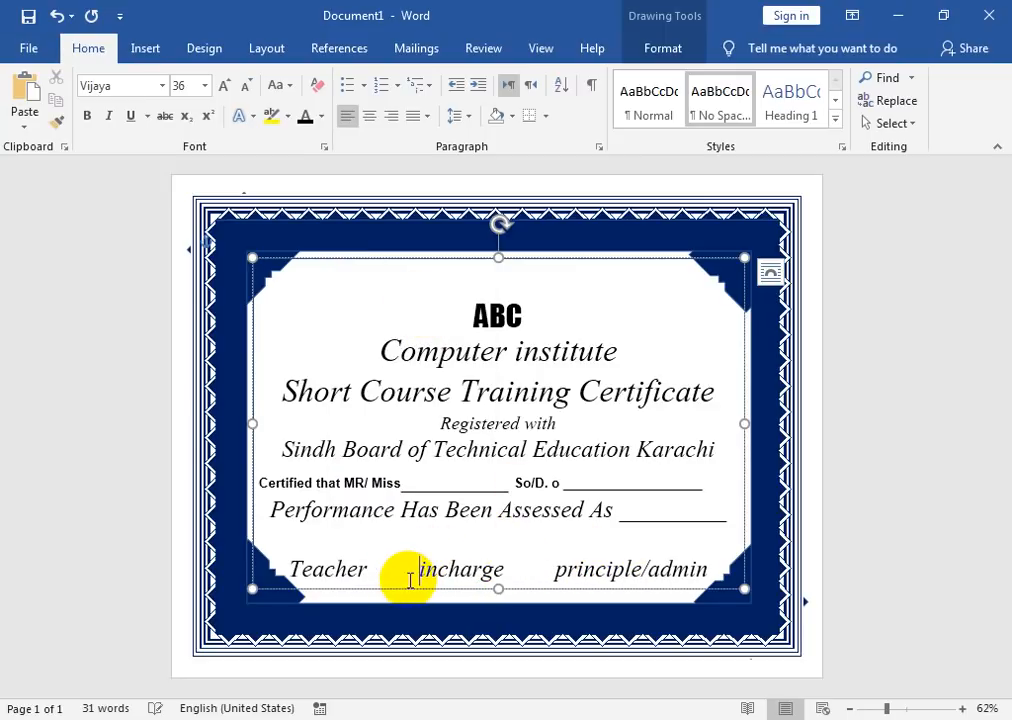
pyautogui.click(545, 569)
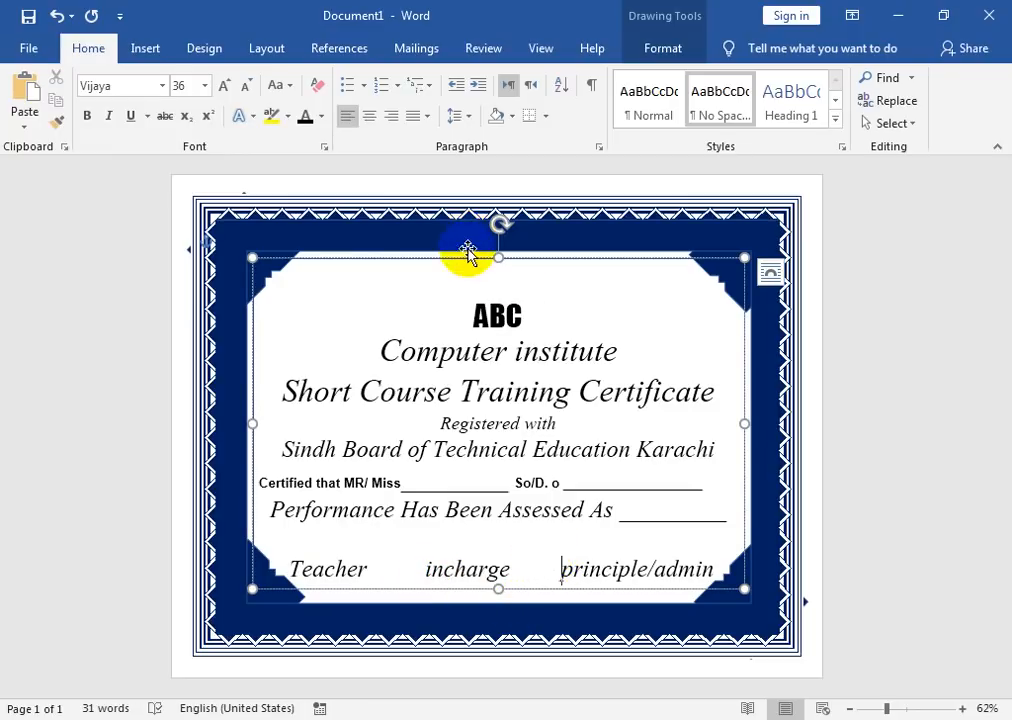
# Stretch the certificate's text box to the inner frame's upper and lower edges and send it back in the stacking order.
pyautogui.moveTo(498, 258); pyautogui.dragTo(498, 248)
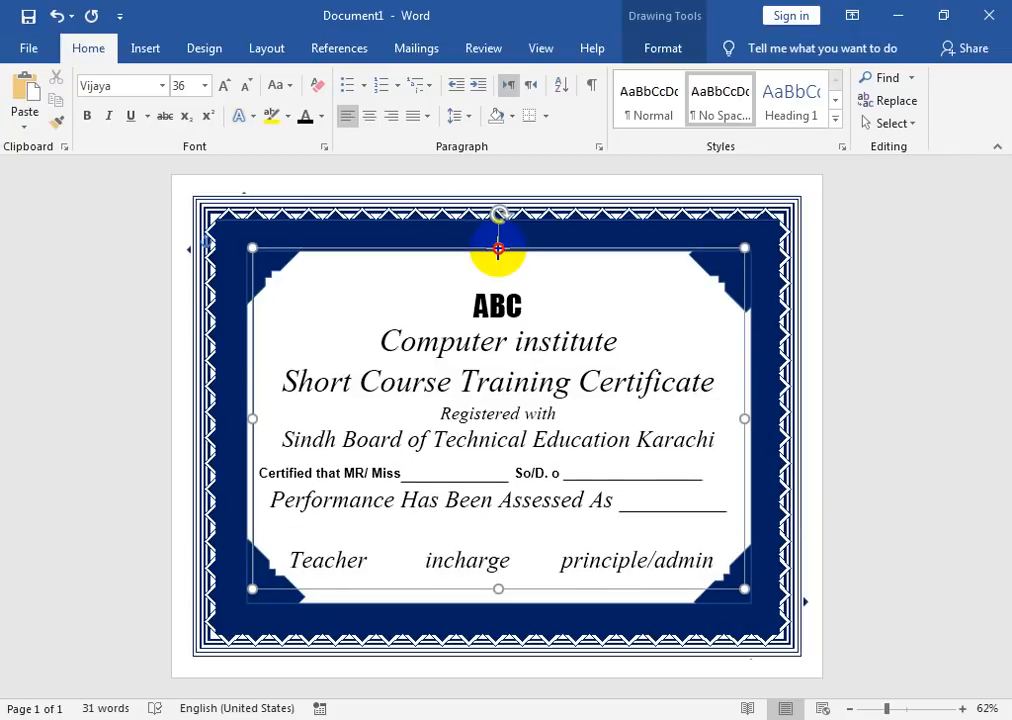
pyautogui.moveTo(498, 589); pyautogui.dragTo(497, 602)
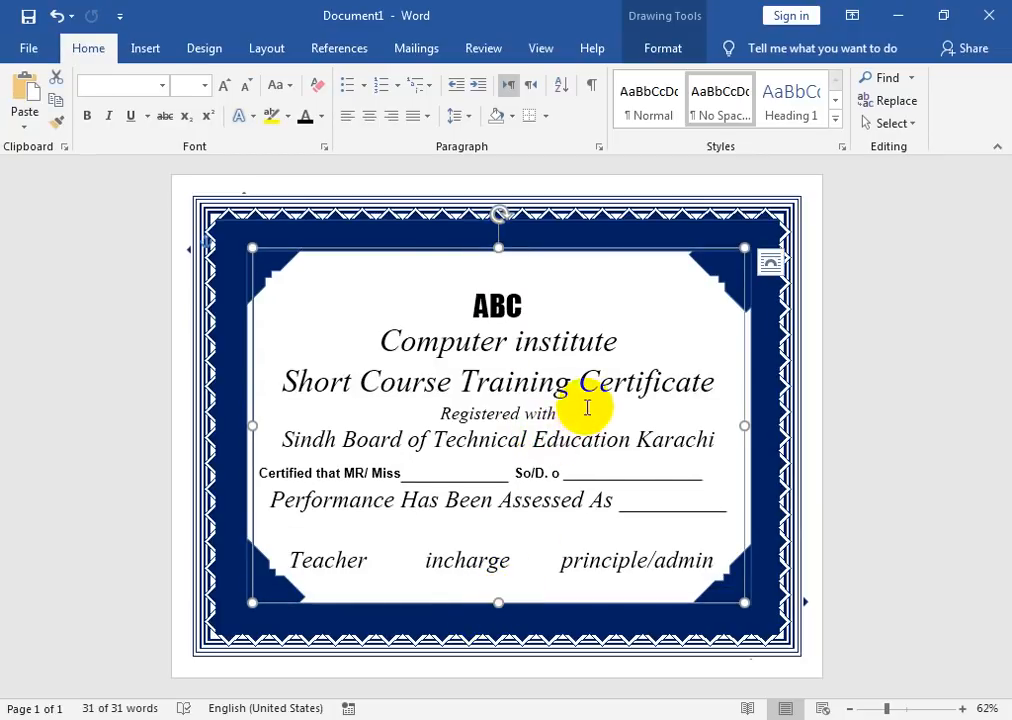
pyautogui.click(673, 50)
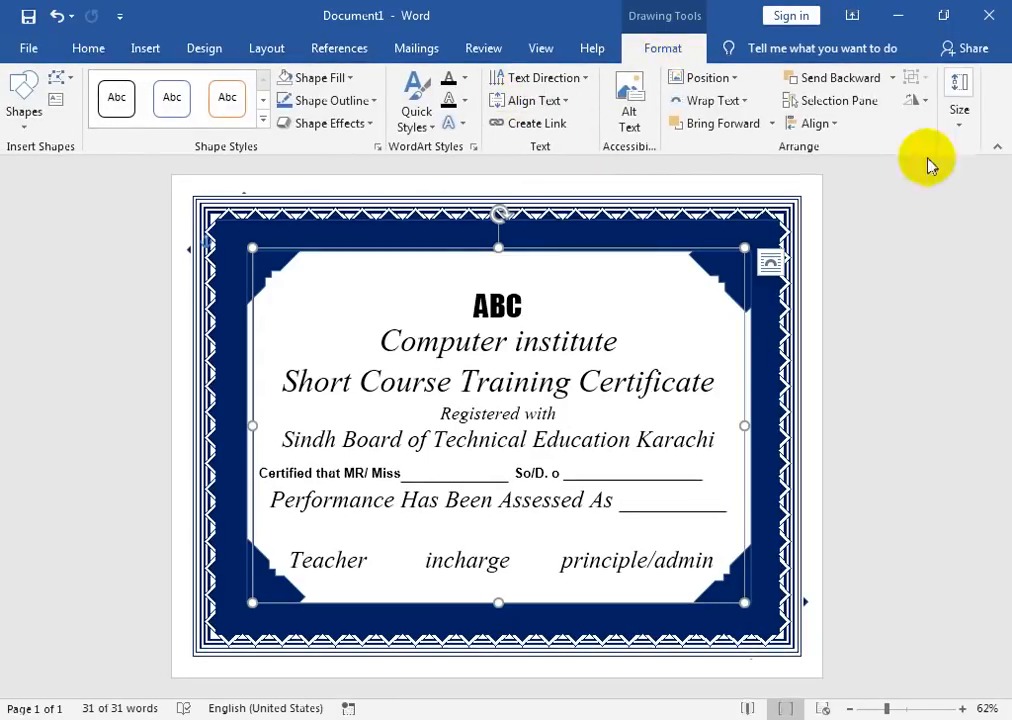
pyautogui.click(897, 80)
pyautogui.click(872, 126)
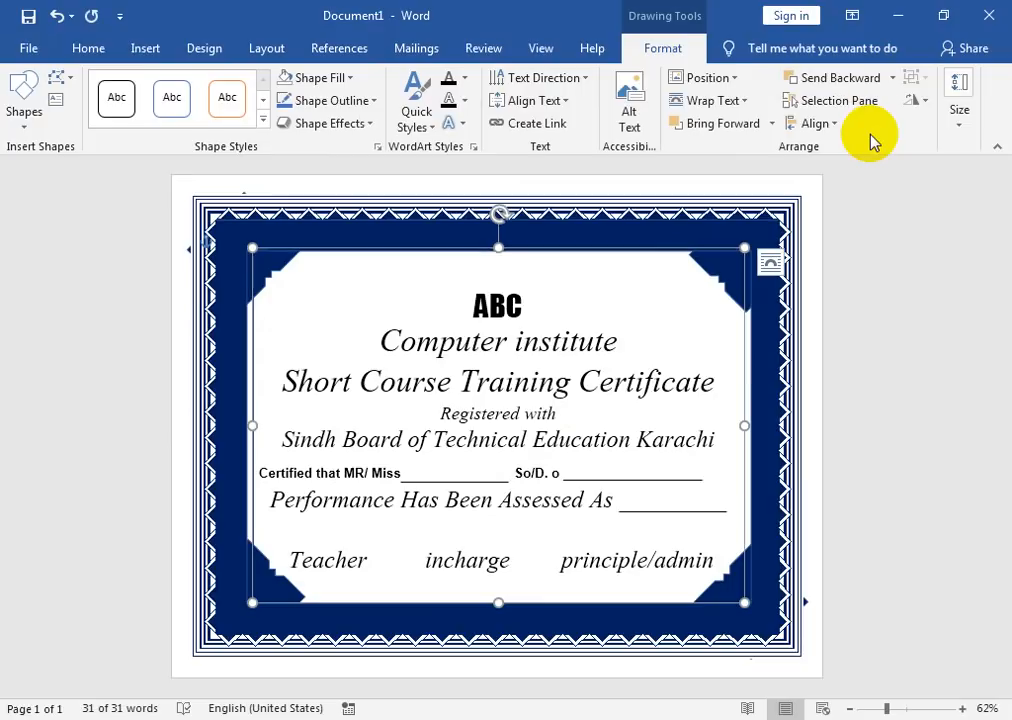
pyautogui.click(836, 332)
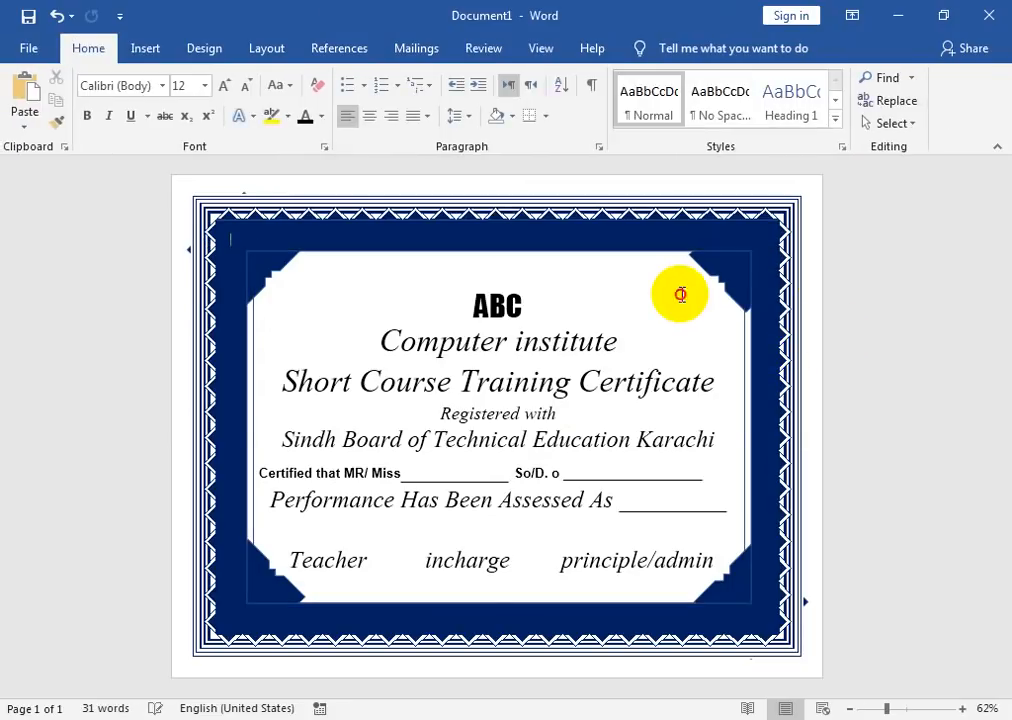
# Fill the certificate's text box with the Stationery texture.
pyautogui.click(680, 294)
pyautogui.click(517, 250)
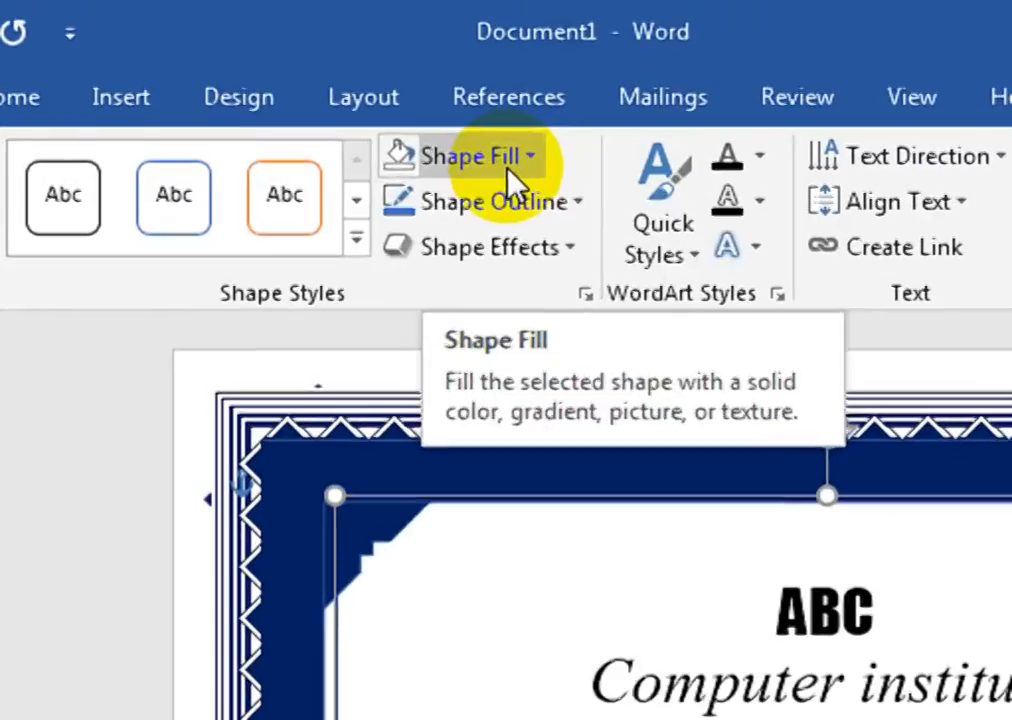
pyautogui.click(340, 90)
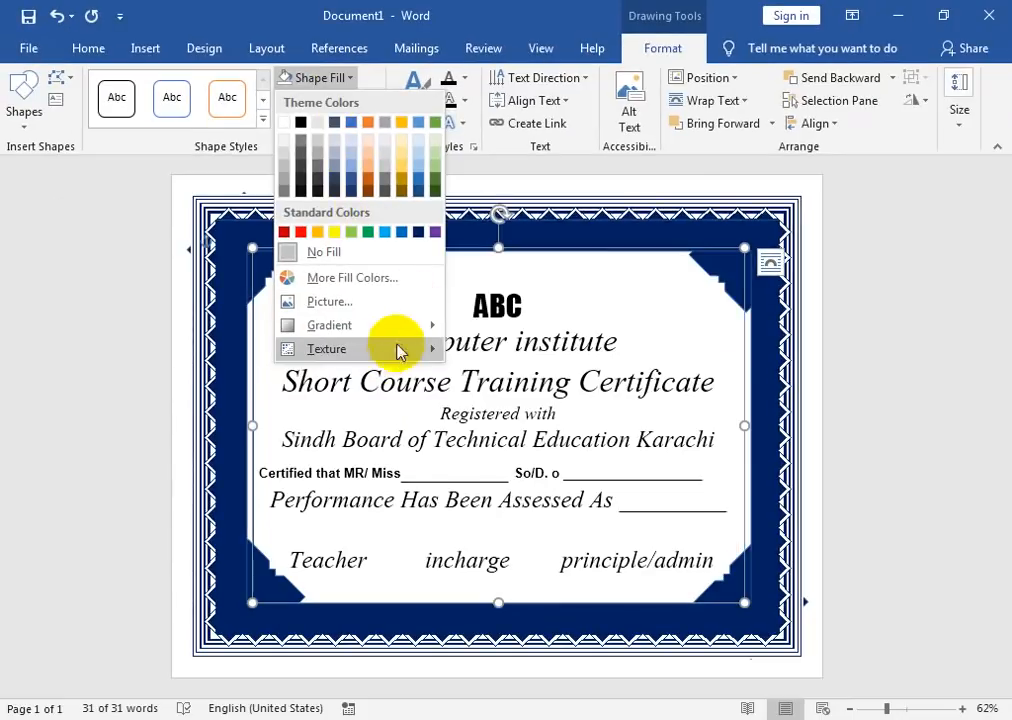
pyautogui.moveTo(401, 353)
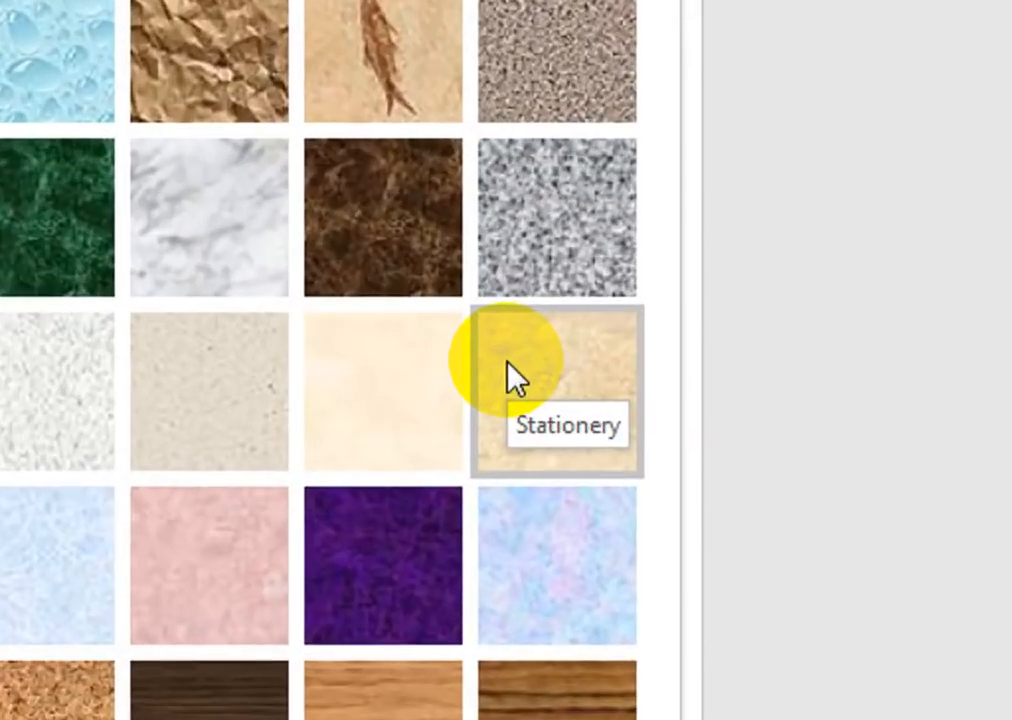
pyautogui.click(727, 452)
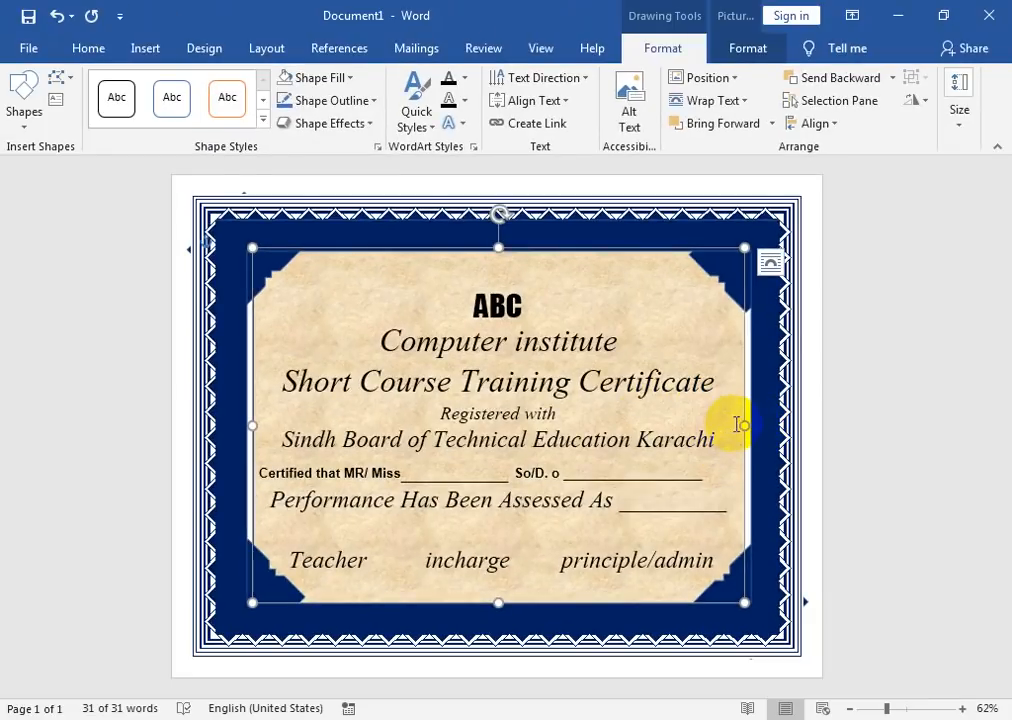
# Stretch the textured text box sideways and slightly downward so that it covers the whole area inside the blue frame.
pyautogui.moveTo(748, 424); pyautogui.dragTo(757, 424)
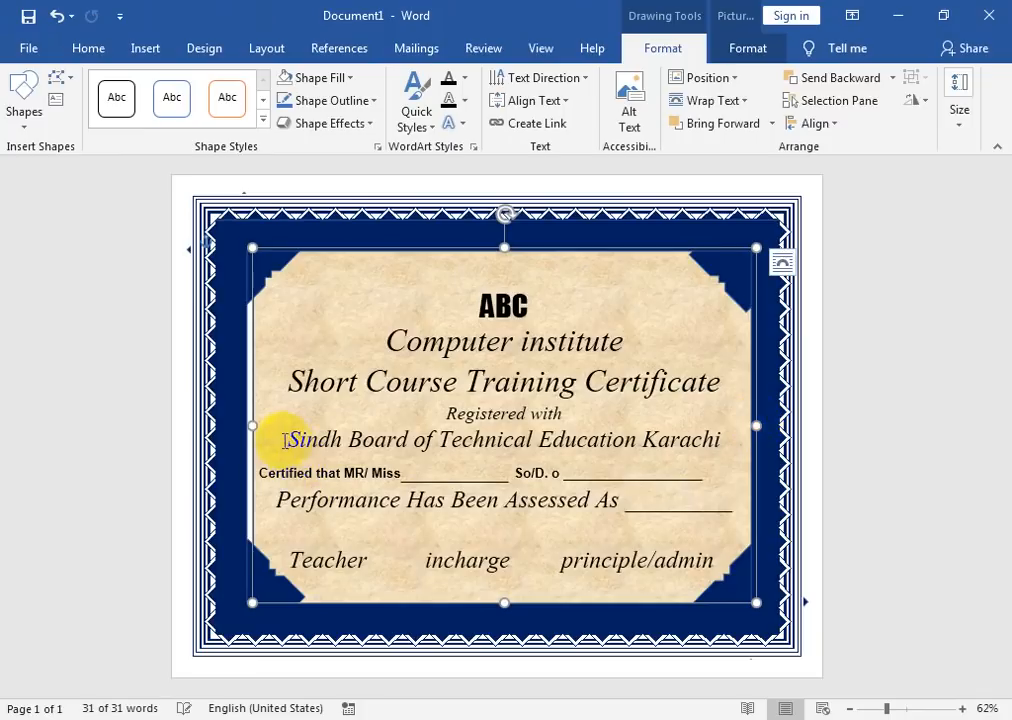
pyautogui.moveTo(251, 428); pyautogui.dragTo(241, 425)
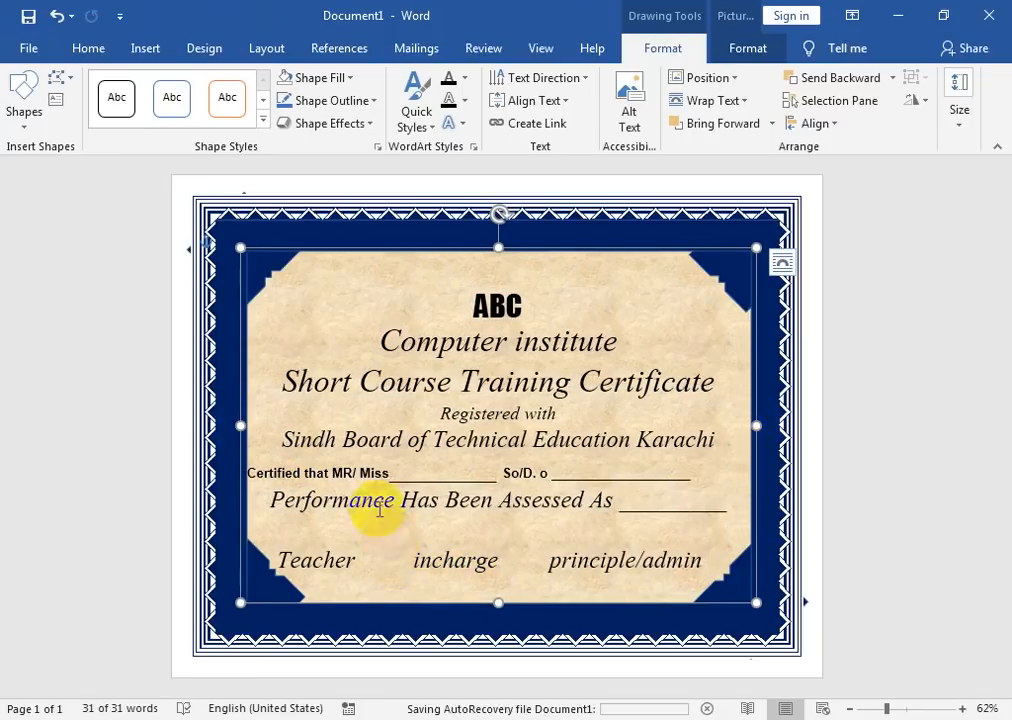
pyautogui.click(25, 113)
pyautogui.click(384, 544)
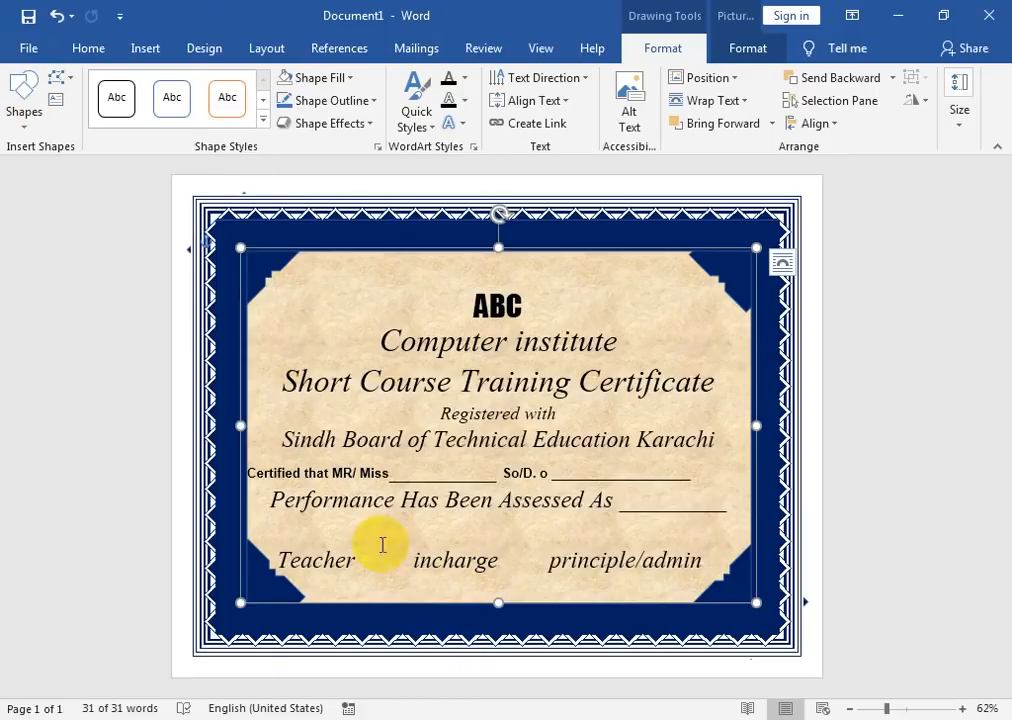
pyautogui.moveTo(496, 605); pyautogui.dragTo(497, 607)
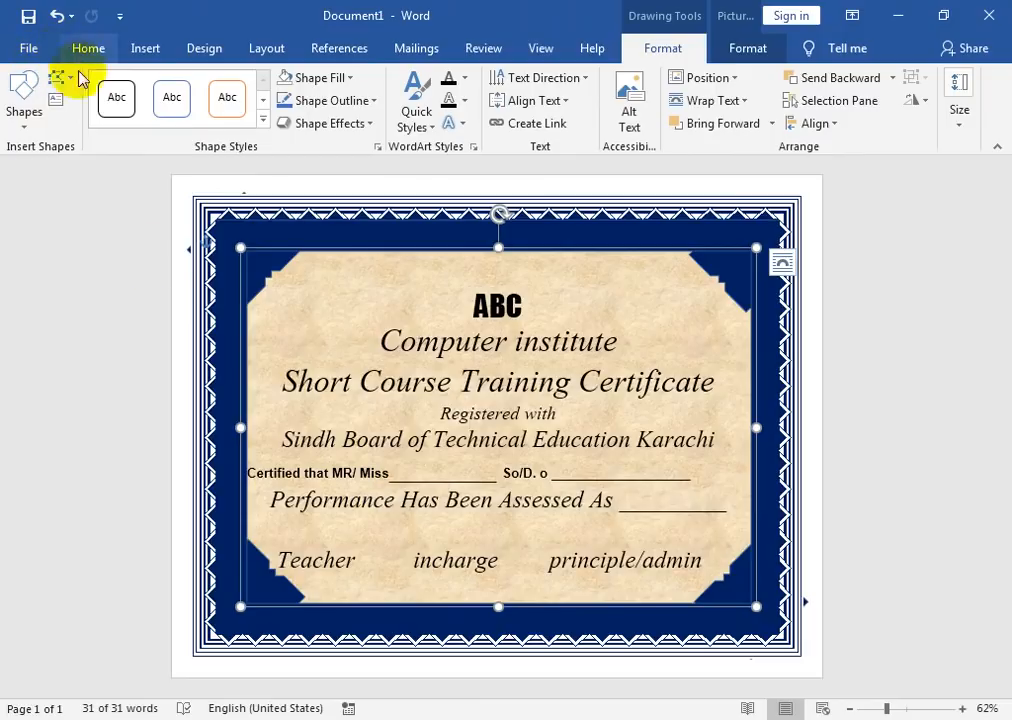
# Draw a circle beside the "ABC" heading, near the upper-left corner of the textured area.
pyautogui.click(292, 346)
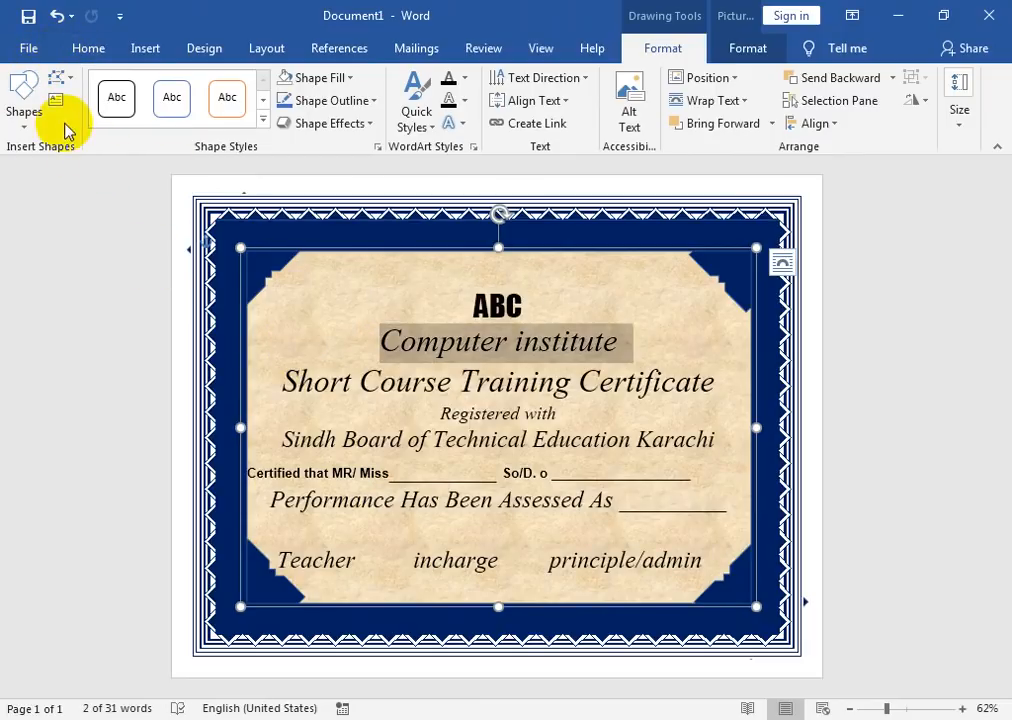
pyautogui.click(323, 302)
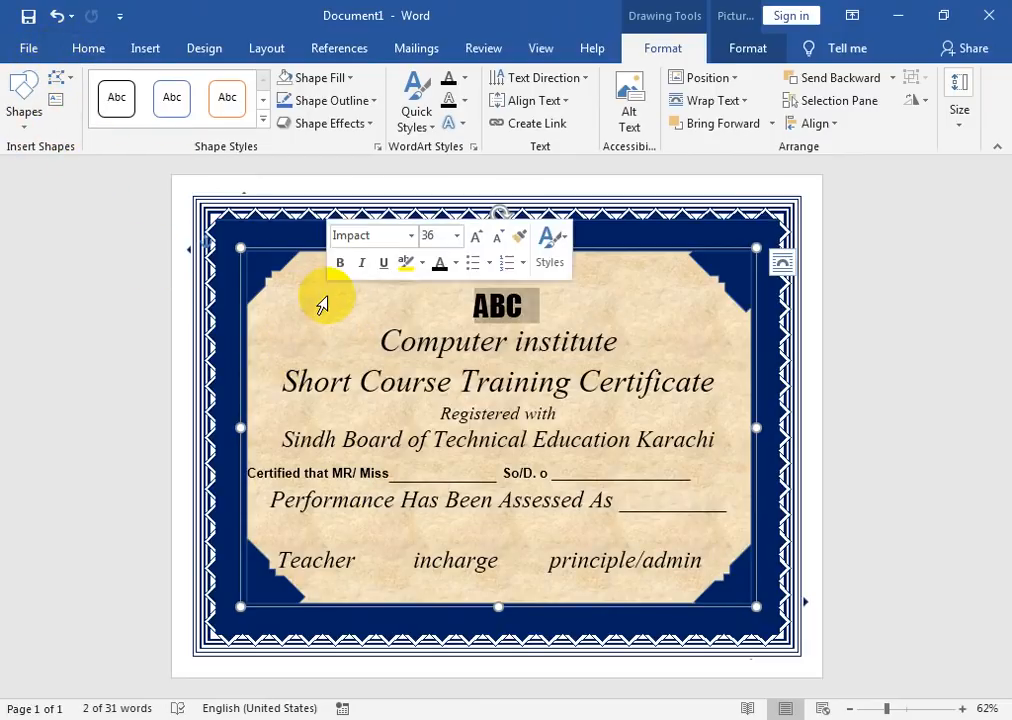
pyautogui.click(23, 125)
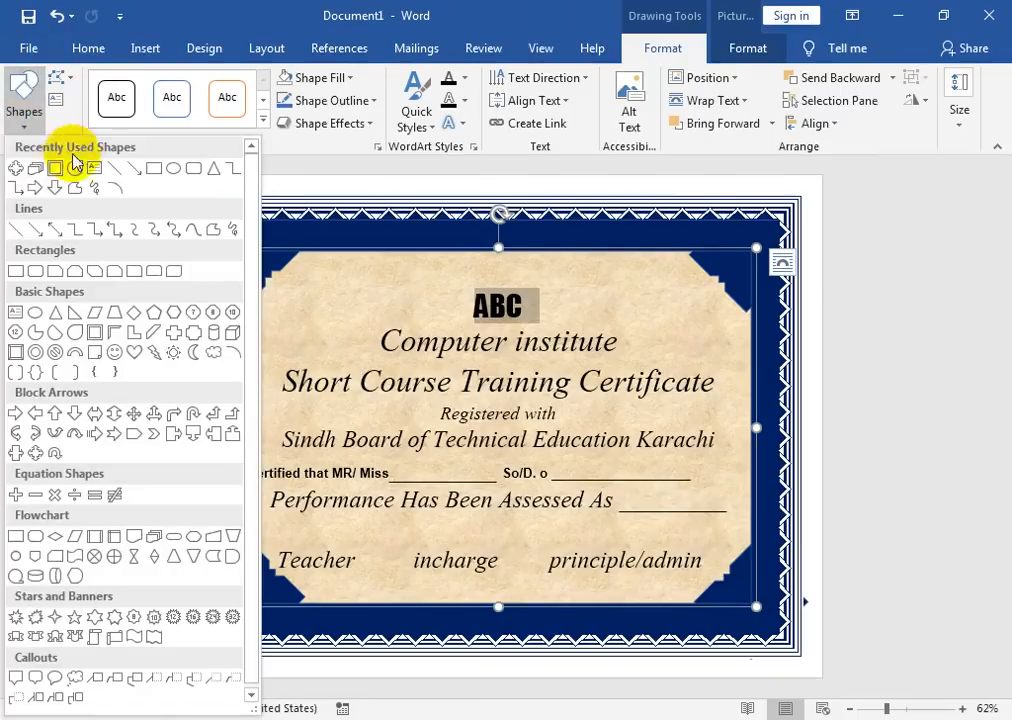
pyautogui.click(158, 169)
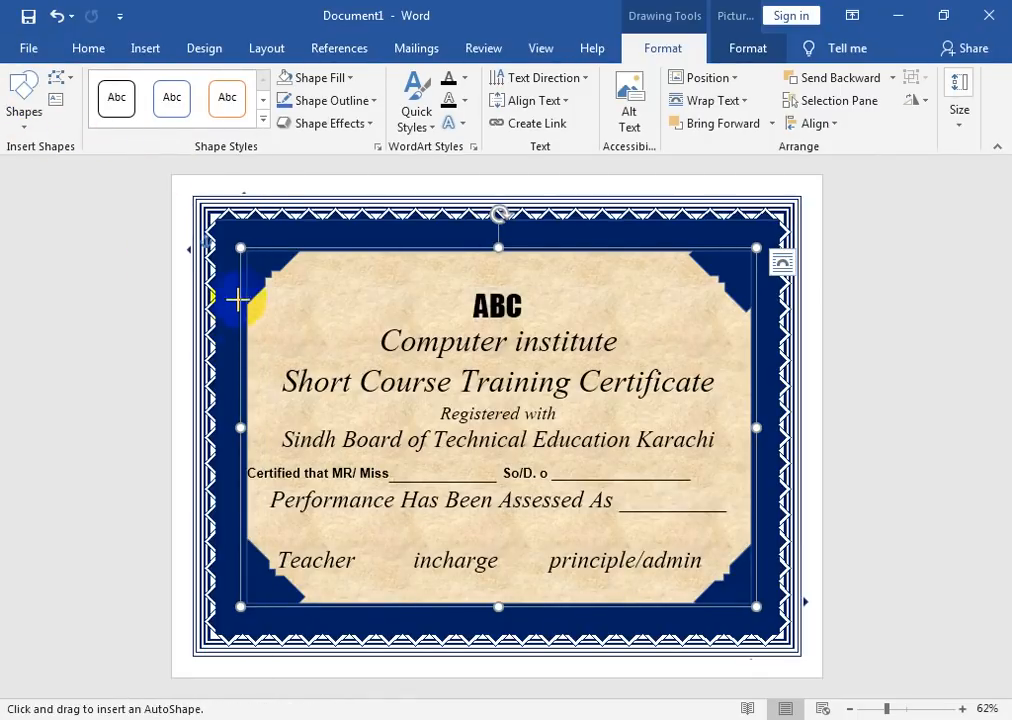
pyautogui.moveTo(246, 260); pyautogui.dragTo(359, 329)
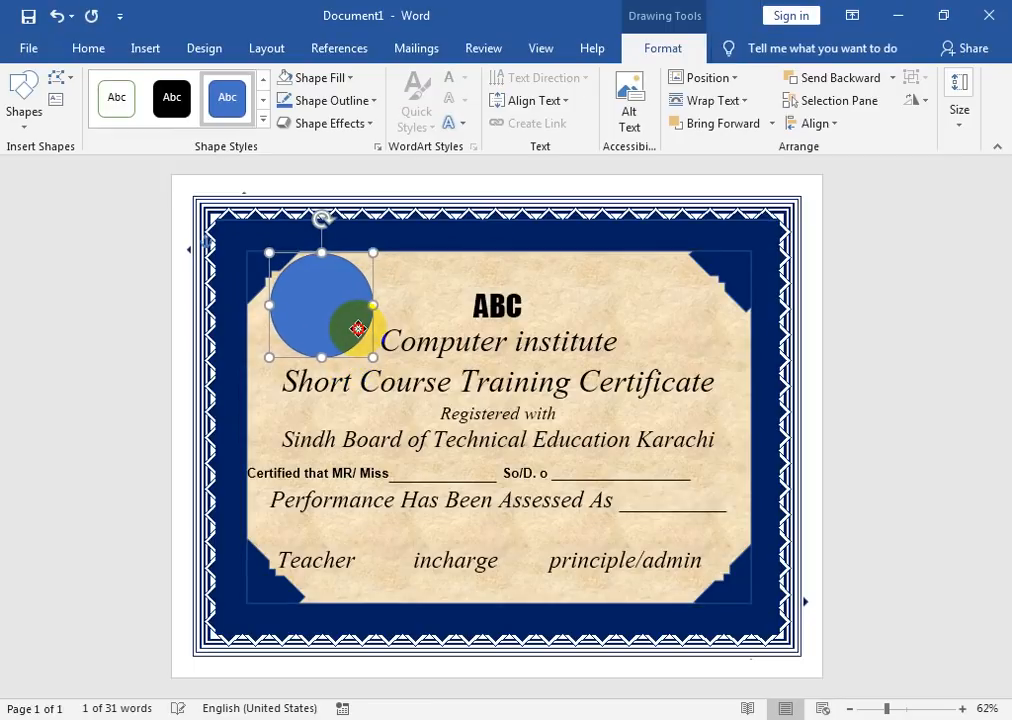
# Replace the heading "ABC" with "APTECH".
pyautogui.click(488, 304)
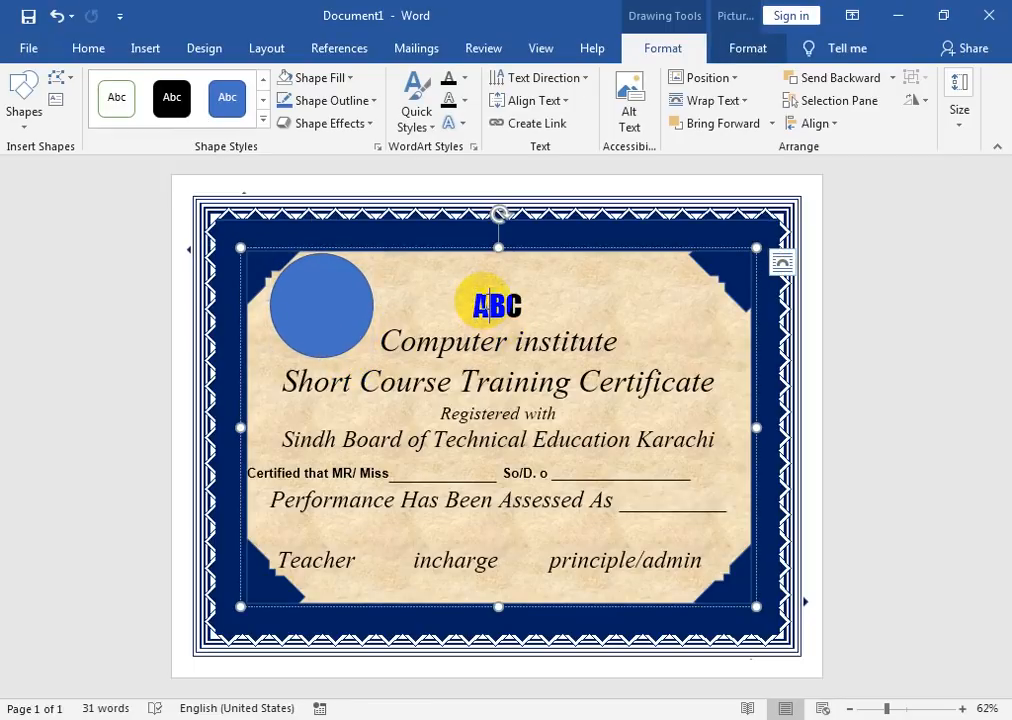
pyautogui.write('p')
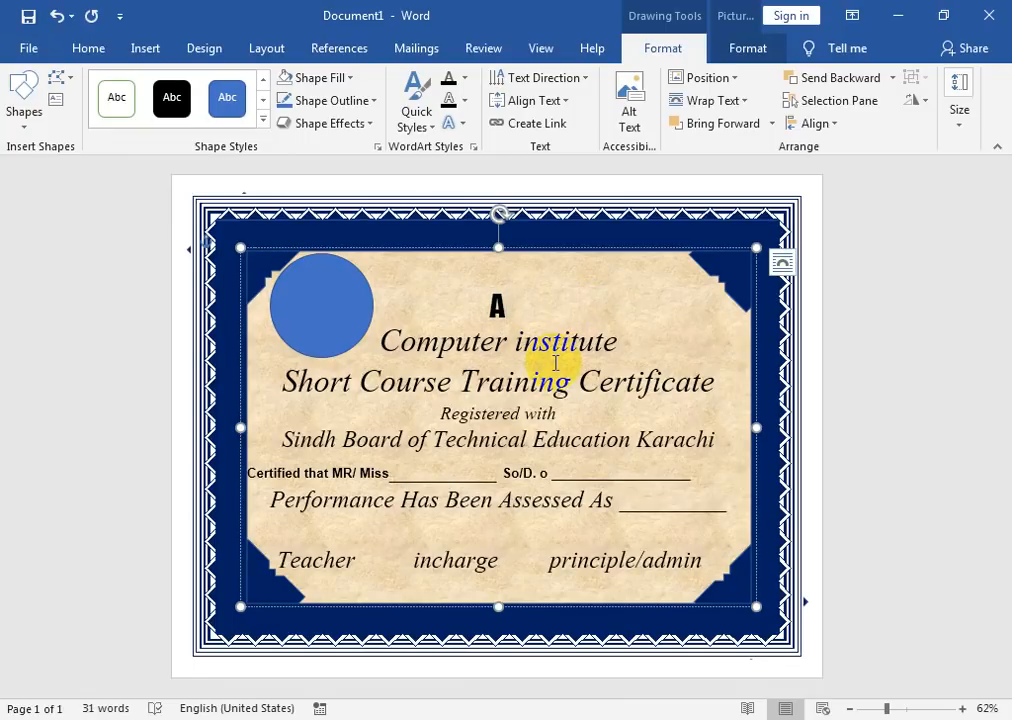
pyautogui.write('TECH')
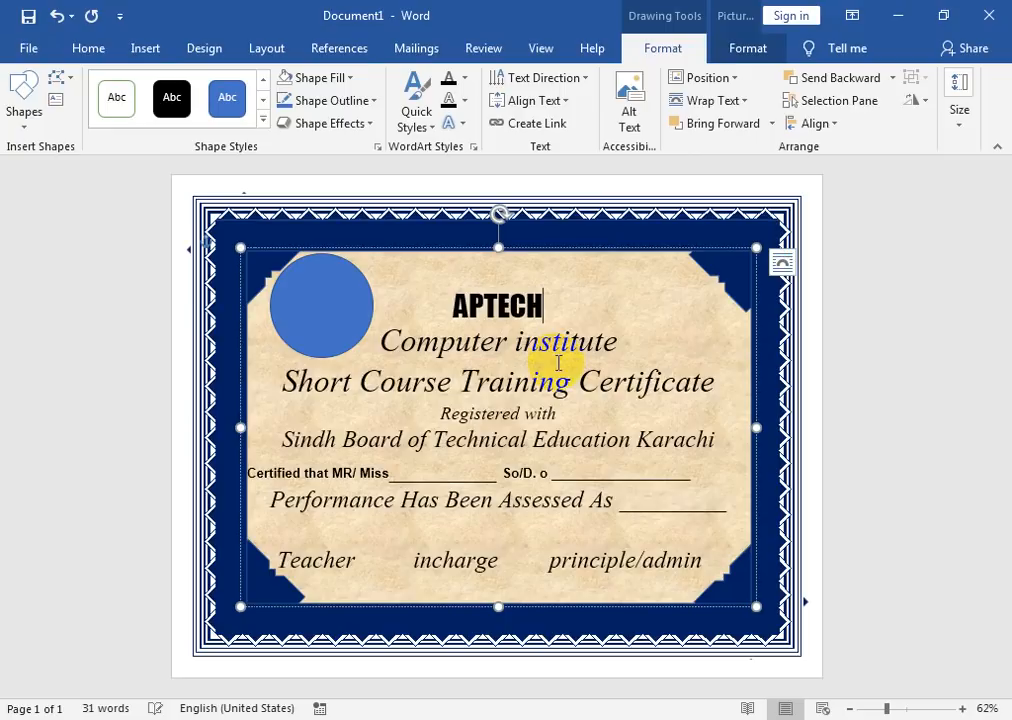
# Increase the font size of the "APTECH" heading to 48.
pyautogui.moveTo(553, 305); pyautogui.dragTo(448, 302)
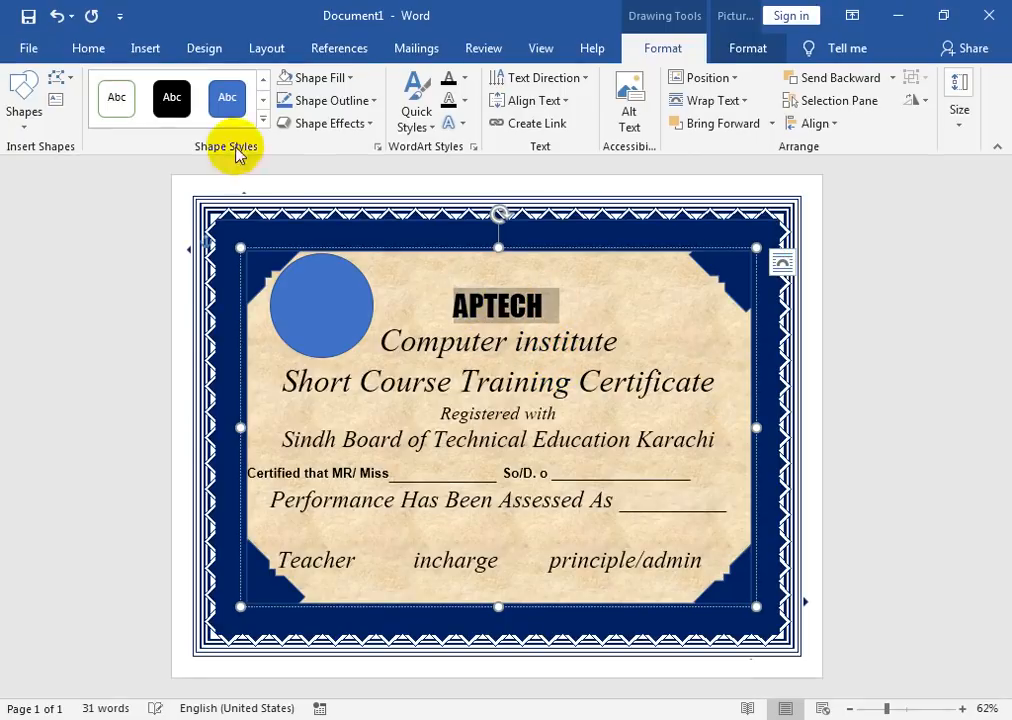
pyautogui.click(88, 47)
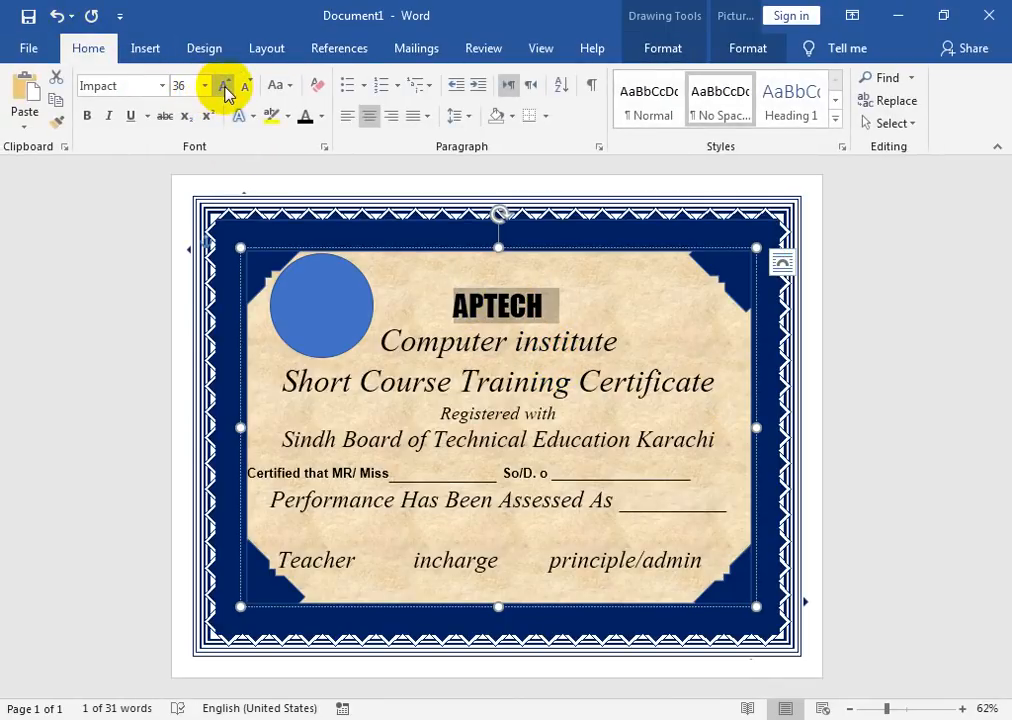
pyautogui.click(225, 89)
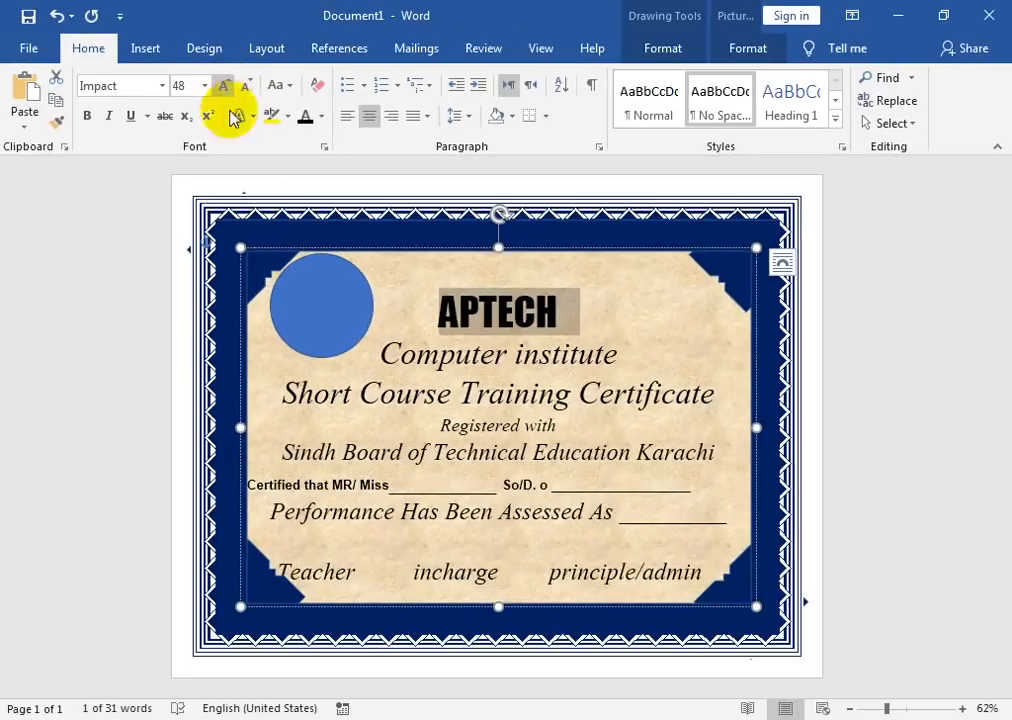
pyautogui.click(452, 393)
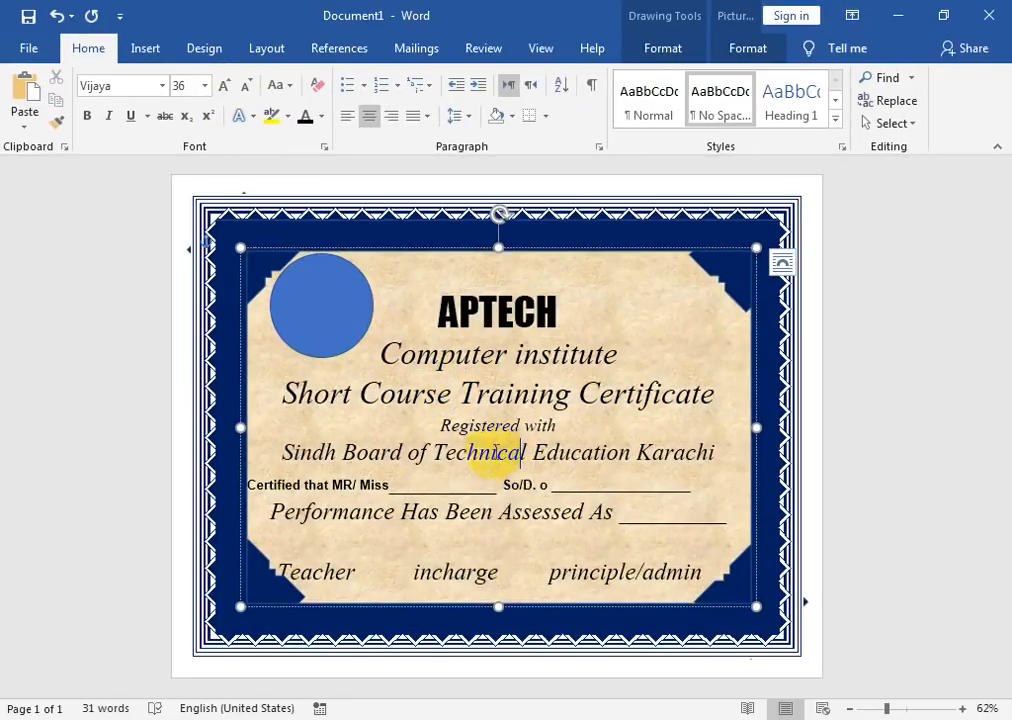
# Move the circle beside "APTECH" slightly down and fill it with the Dawood Public School logo picture from a file.
pyautogui.moveTo(328, 332)
pyautogui.mouseDown()
pyautogui.moveTo(300, 339)
pyautogui.moveTo(325, 338)
pyautogui.mouseUp()
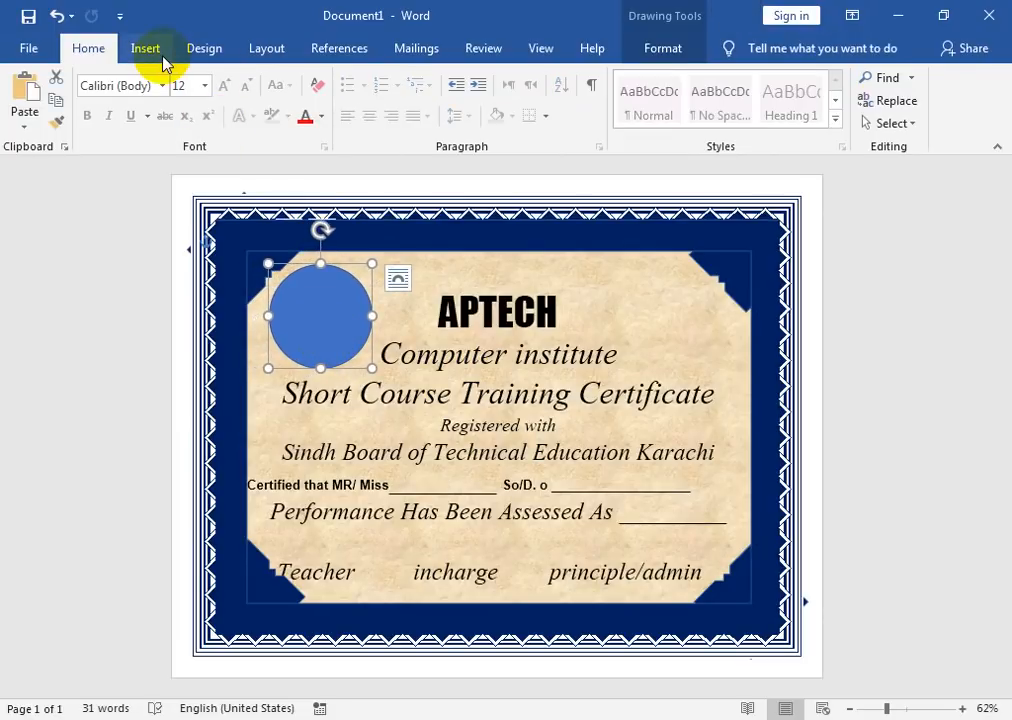
pyautogui.click(397, 278)
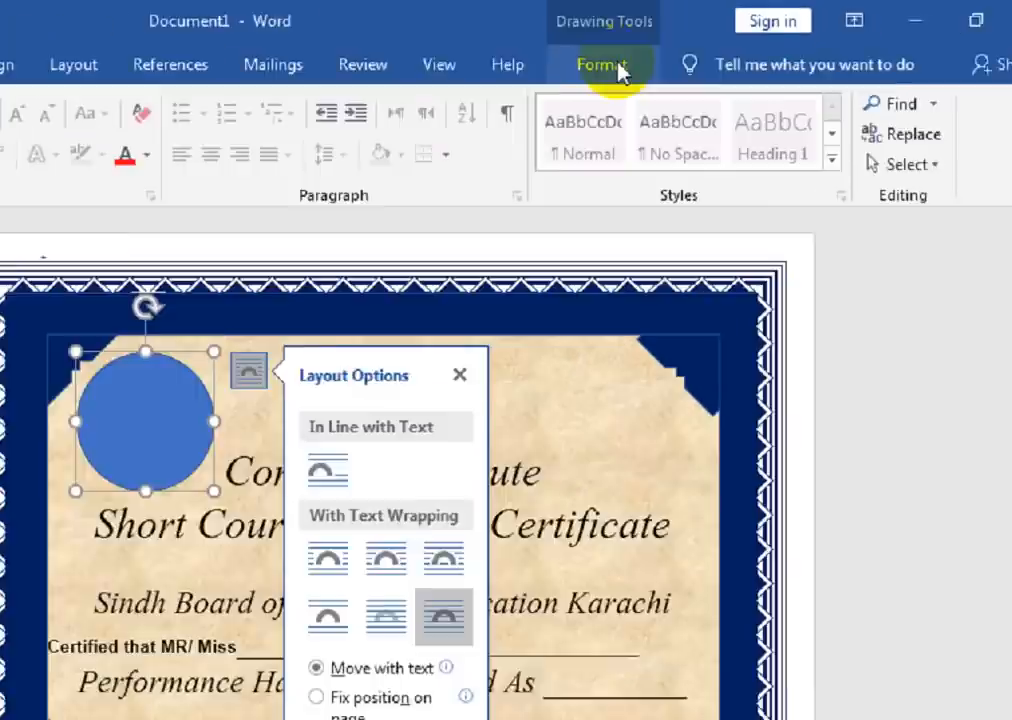
pyautogui.click(664, 48)
pyautogui.click(352, 80)
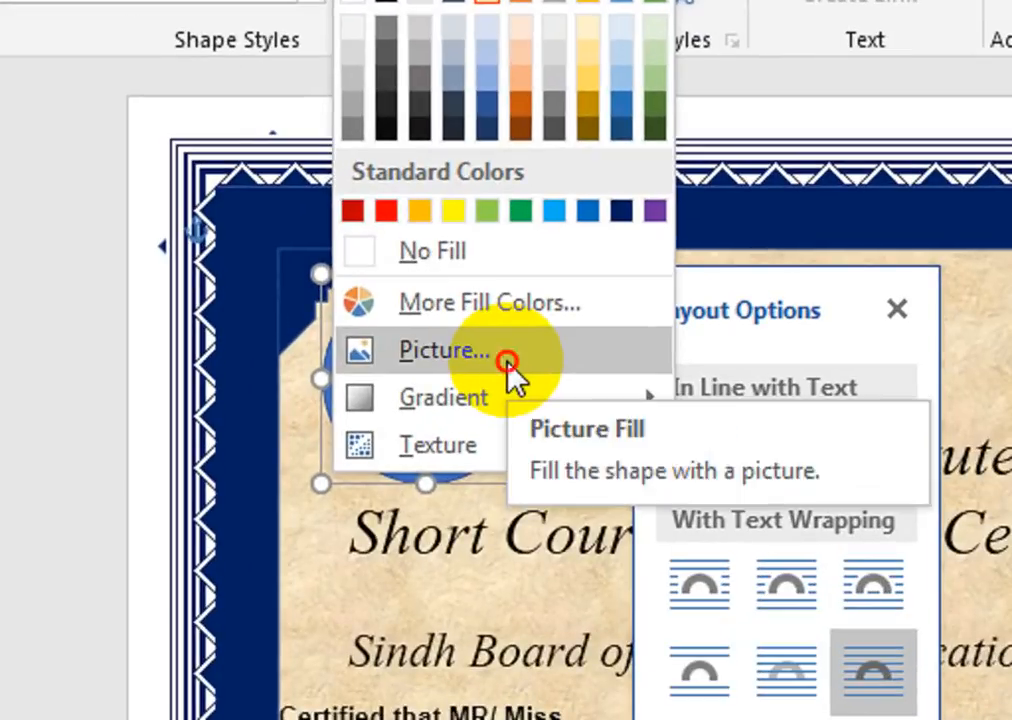
pyautogui.click(504, 357)
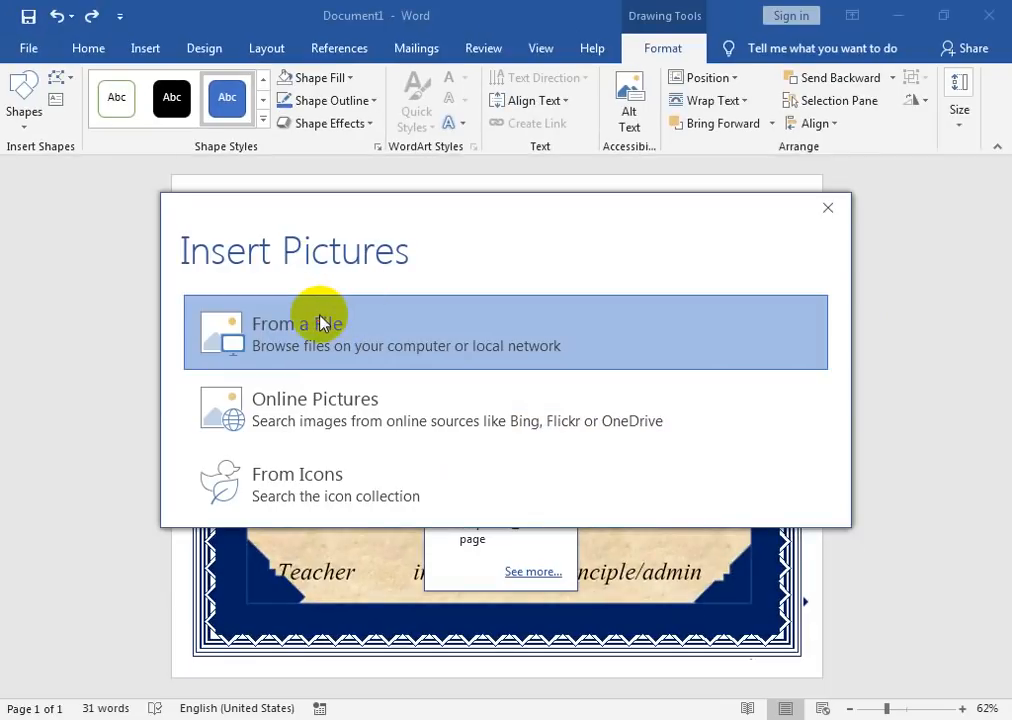
pyautogui.click(322, 322)
pyautogui.moveTo(600, 140); pyautogui.dragTo(593, 262)
pyautogui.click(244, 285)
pyautogui.click(455, 444)
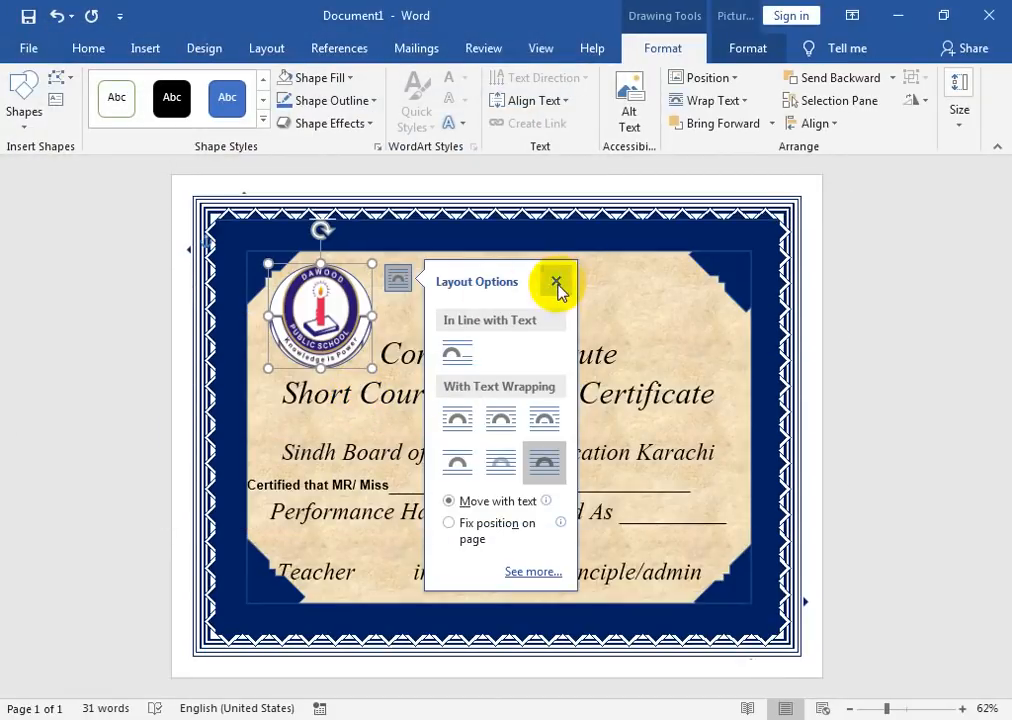
pyautogui.click(556, 281)
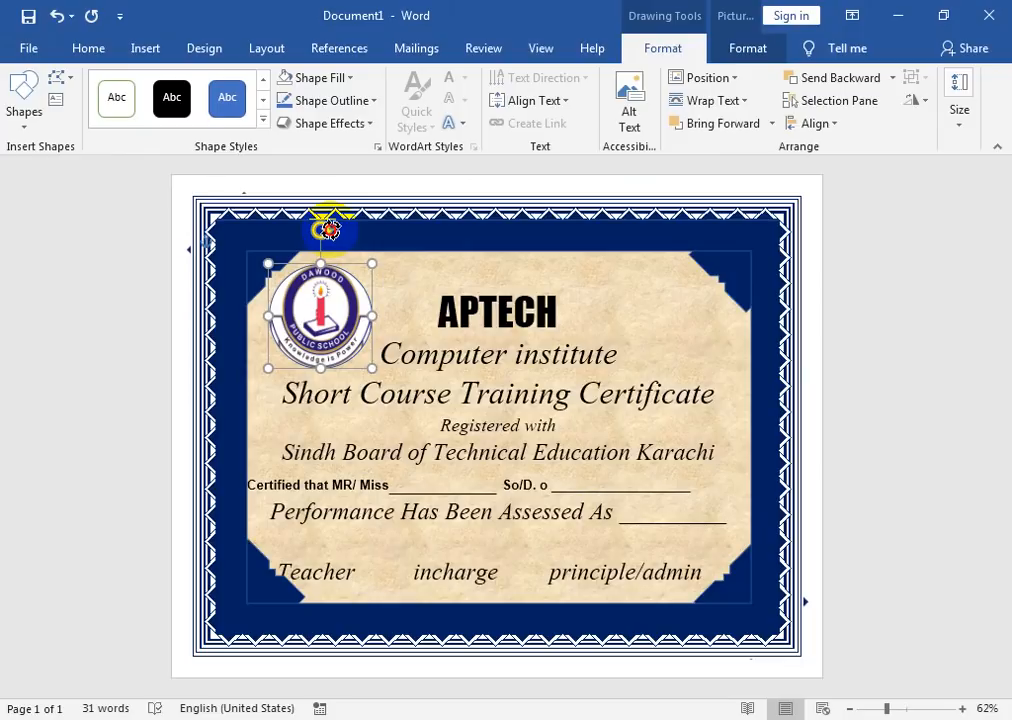
# Tilt the circular logo slightly counterclockwise.
pyautogui.moveTo(330, 230)
pyautogui.mouseDown()
pyautogui.moveTo(361, 226)
pyautogui.moveTo(334, 219)
pyautogui.moveTo(322, 230)
pyautogui.mouseUp()
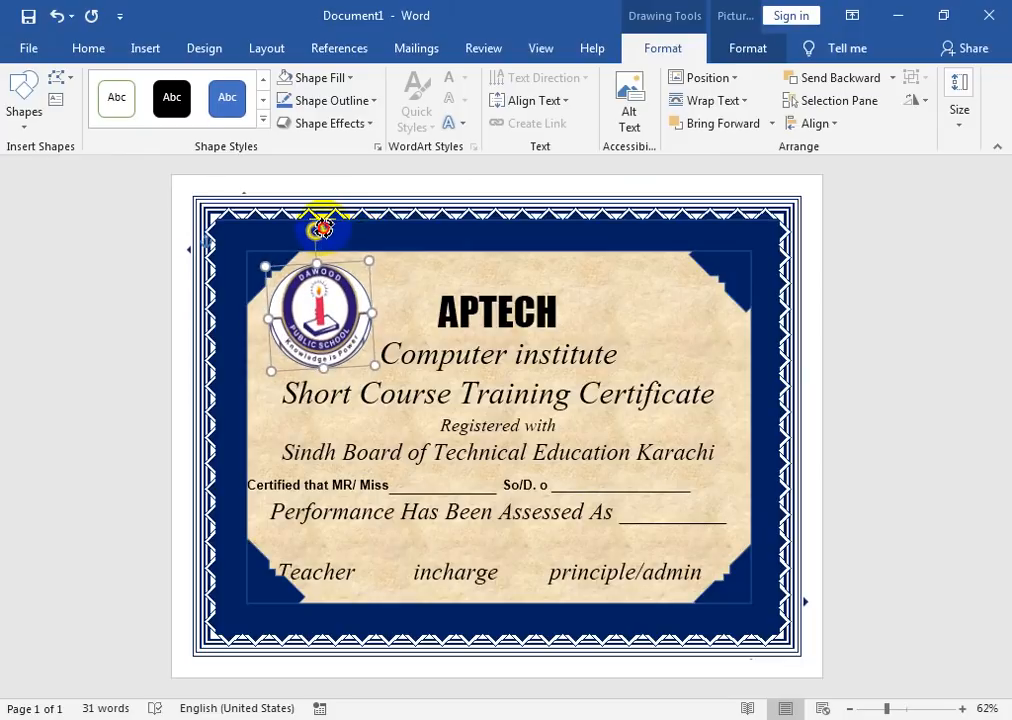
pyautogui.hotkey('ctrl', 'z')
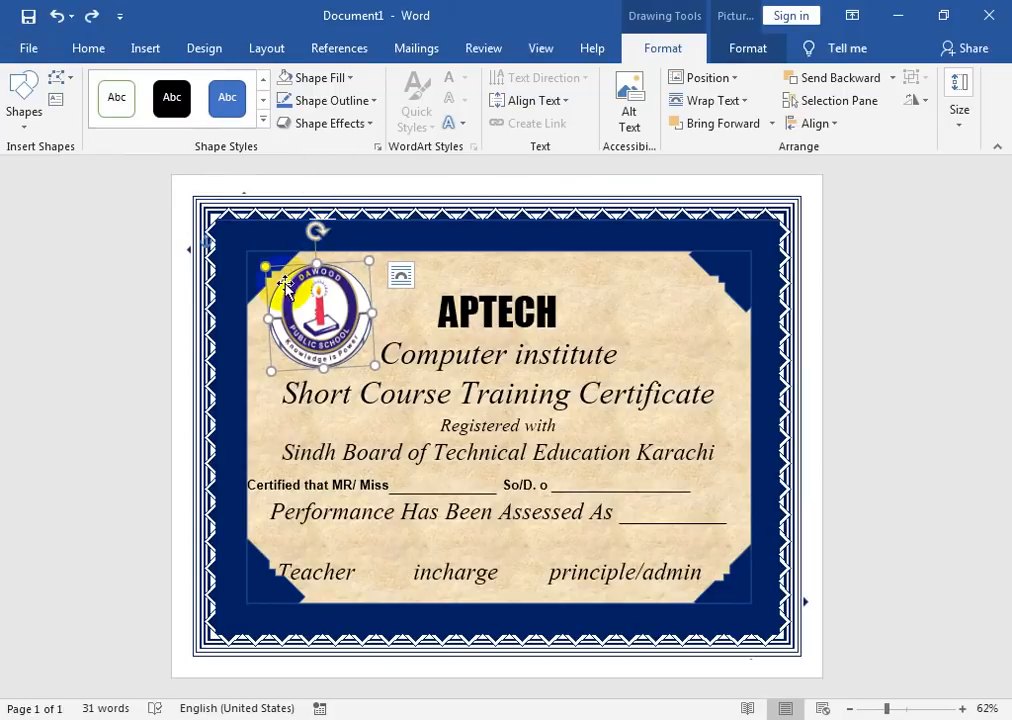
pyautogui.moveTo(304, 304); pyautogui.dragTo(303, 281)
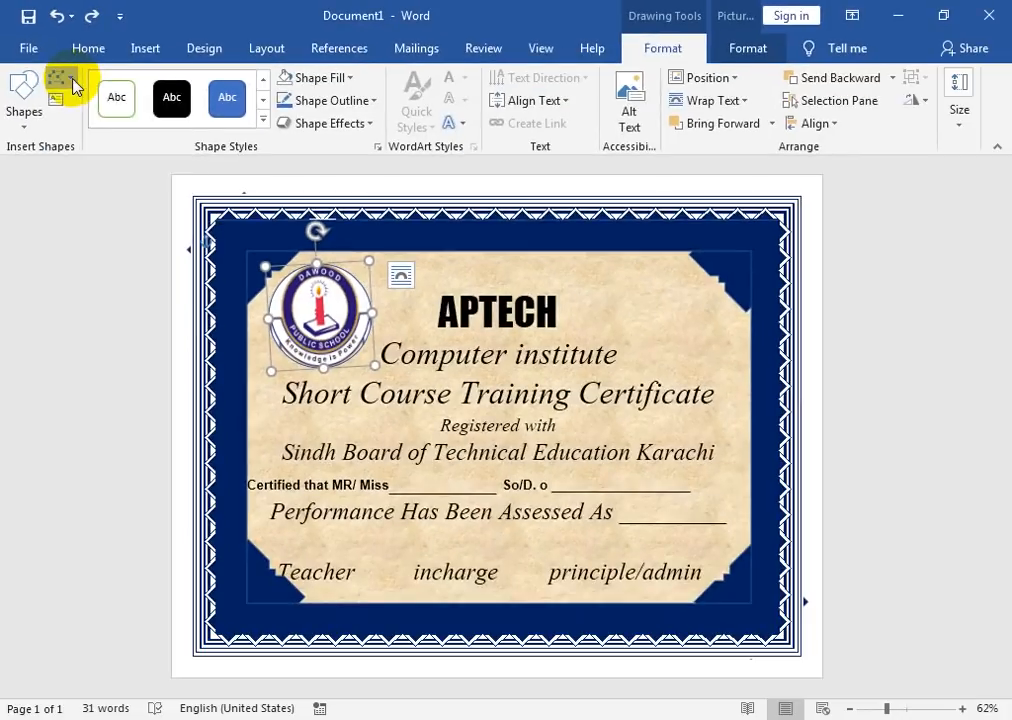
# Try an eight-point star and a 10-point star as the logo's shape.
pyautogui.click(143, 158)
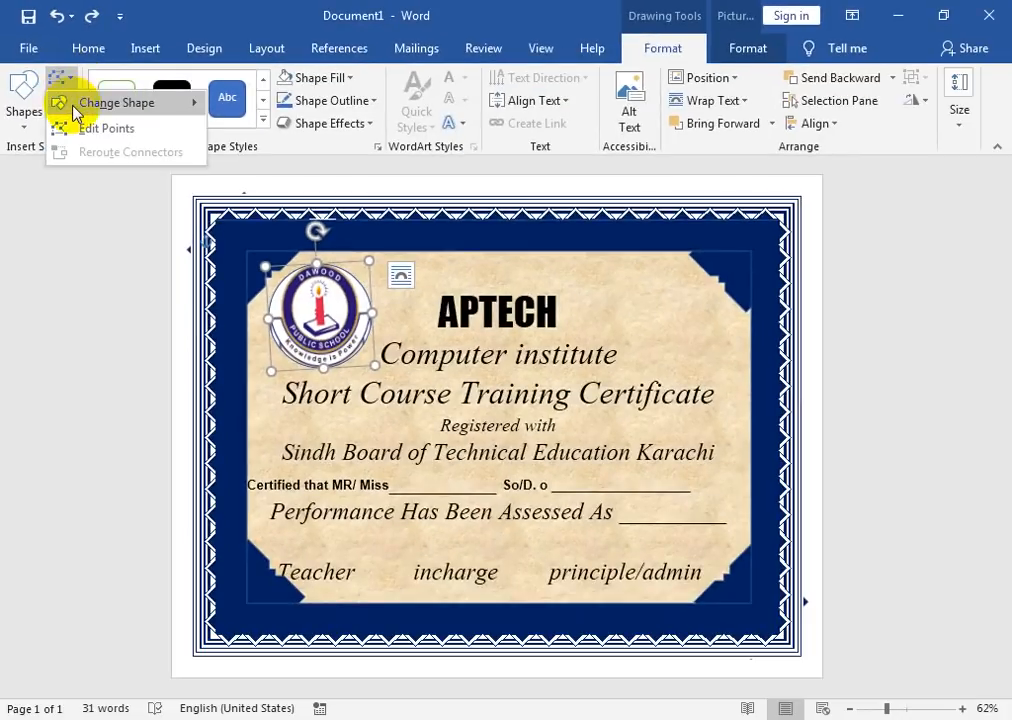
pyautogui.moveTo(110, 102)
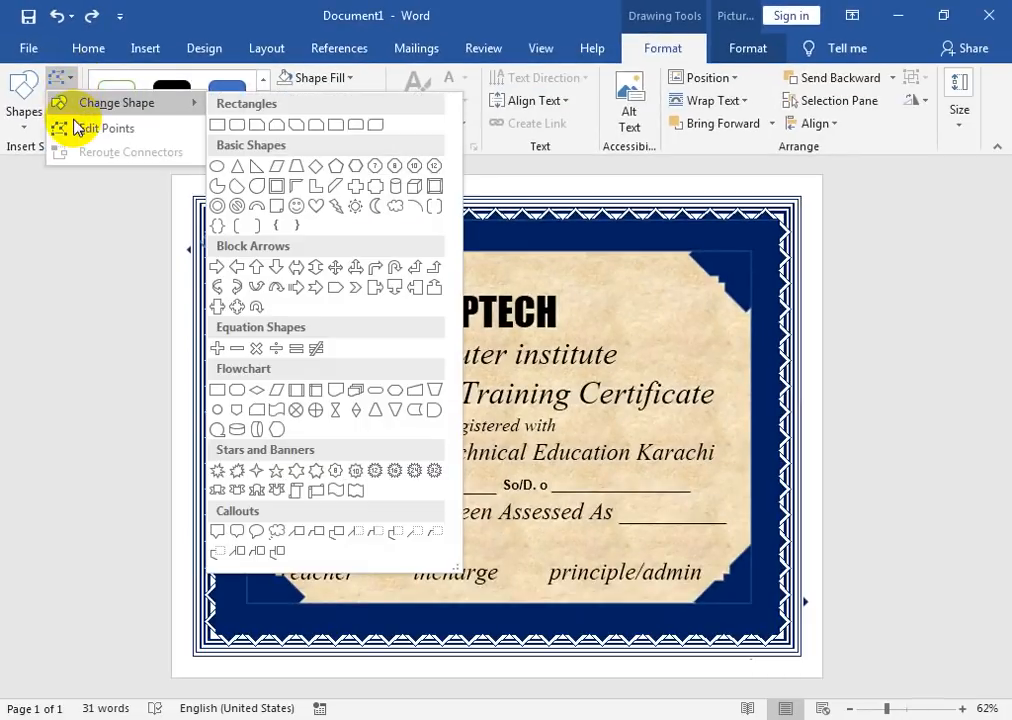
pyautogui.click(355, 472)
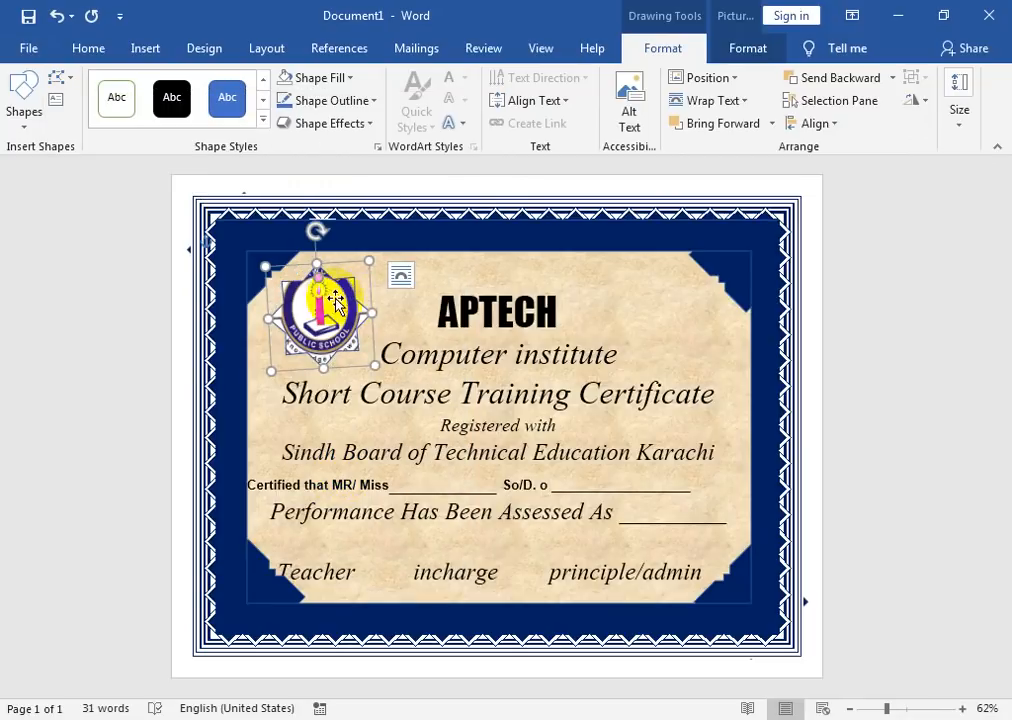
pyautogui.click(74, 80)
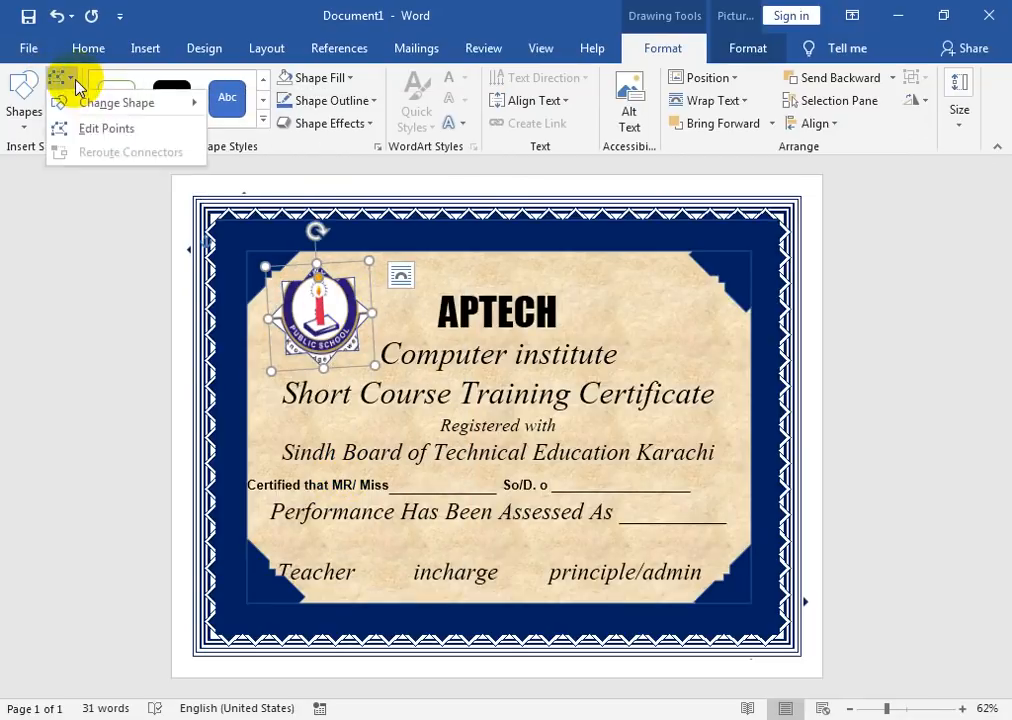
pyautogui.moveTo(181, 102)
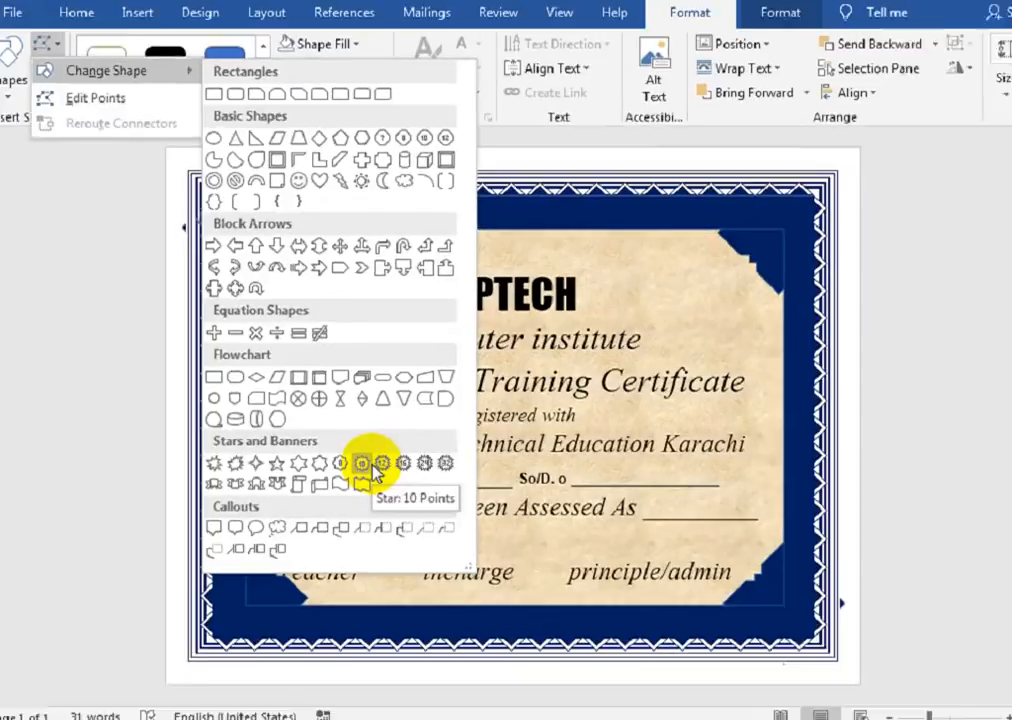
pyautogui.click(444, 356)
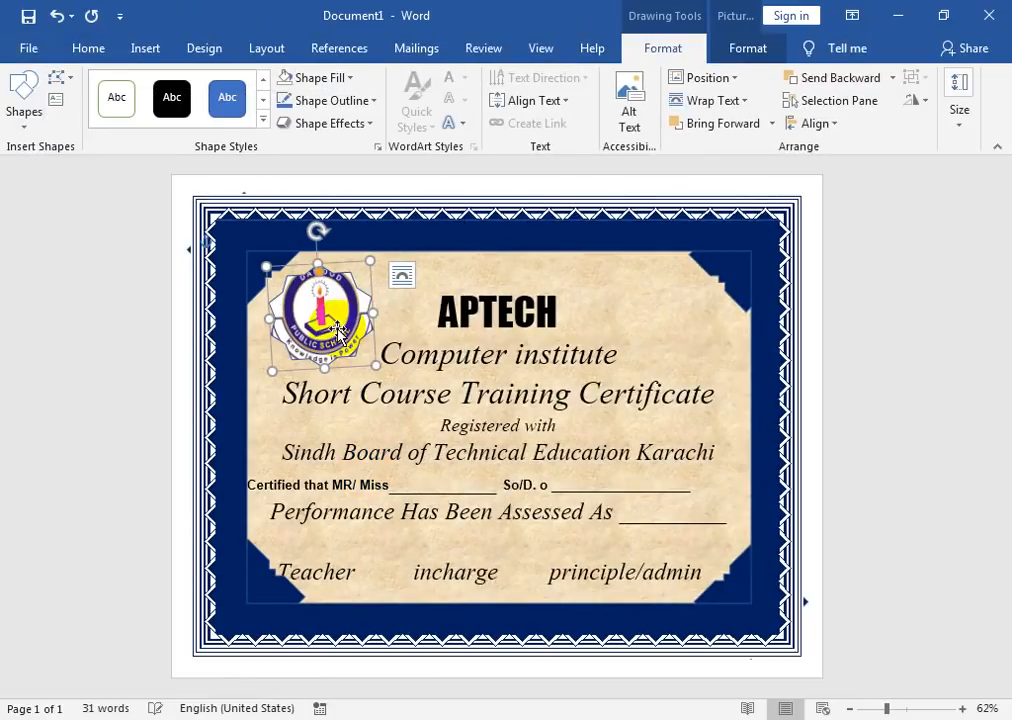
# Change the logo's shape to a 16-point star and remove its outline.
pyautogui.click(58, 77)
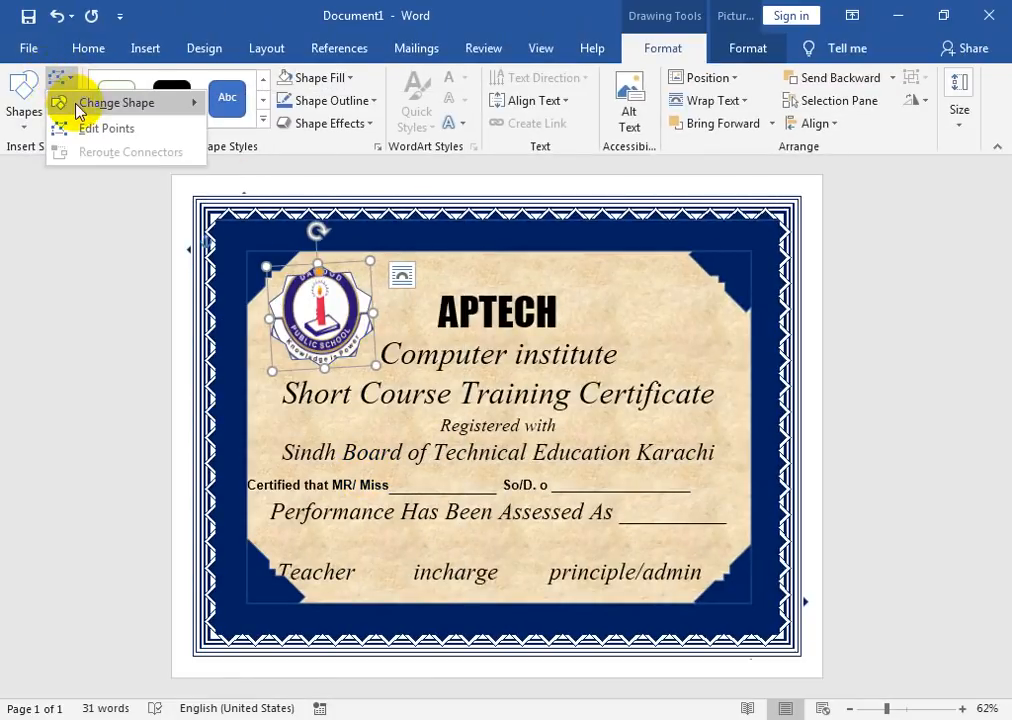
pyautogui.moveTo(172, 106)
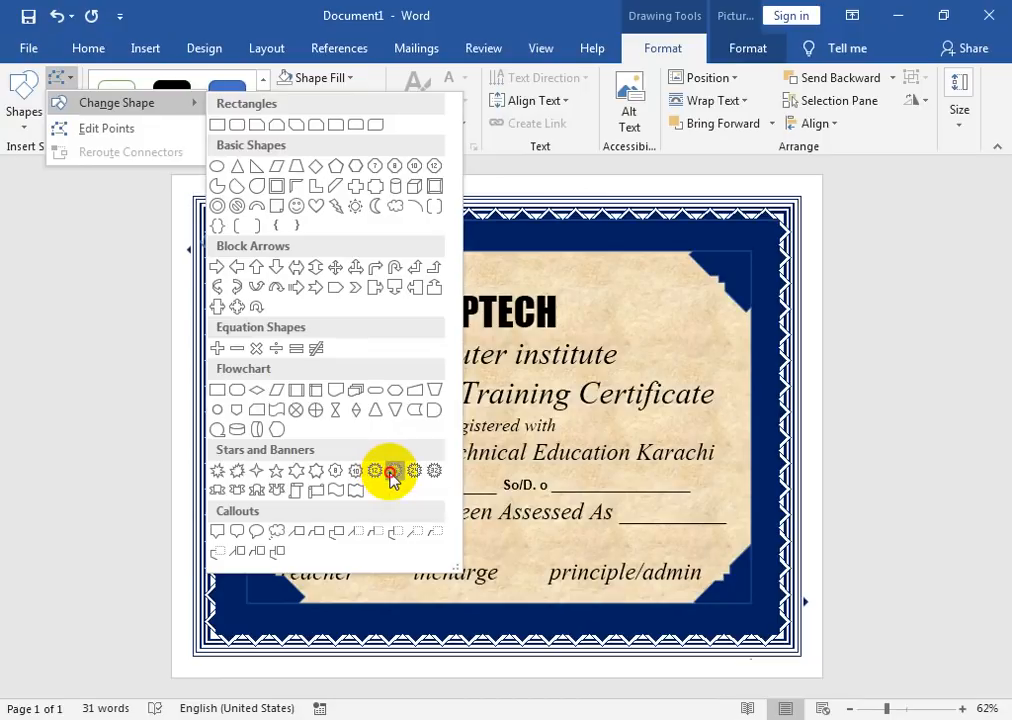
pyautogui.click(394, 472)
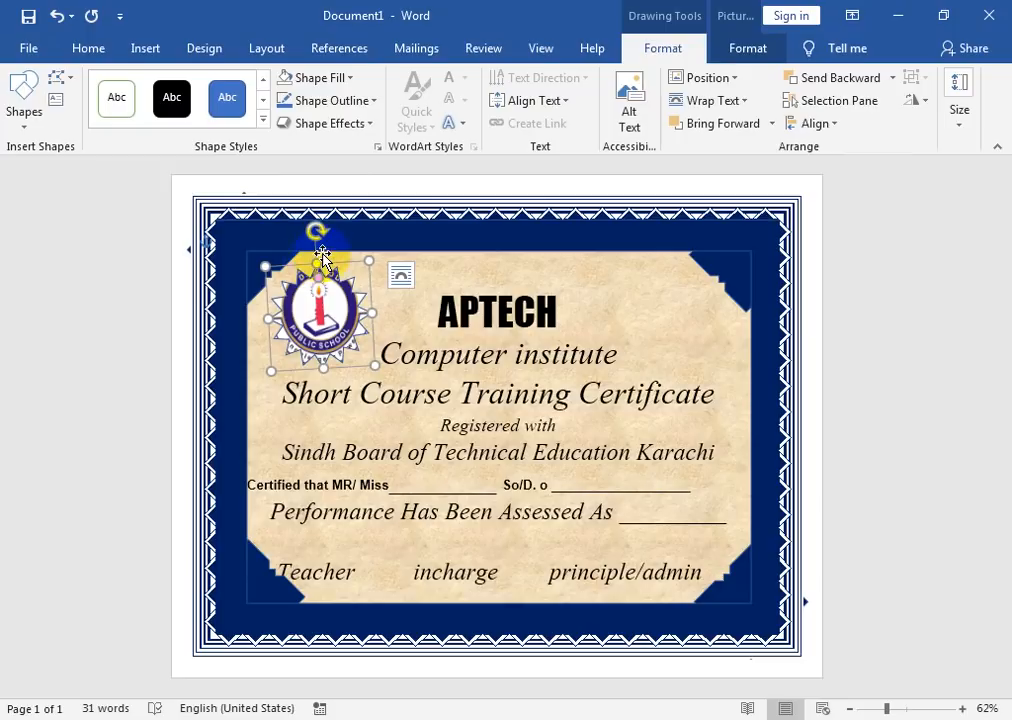
pyautogui.click(340, 100)
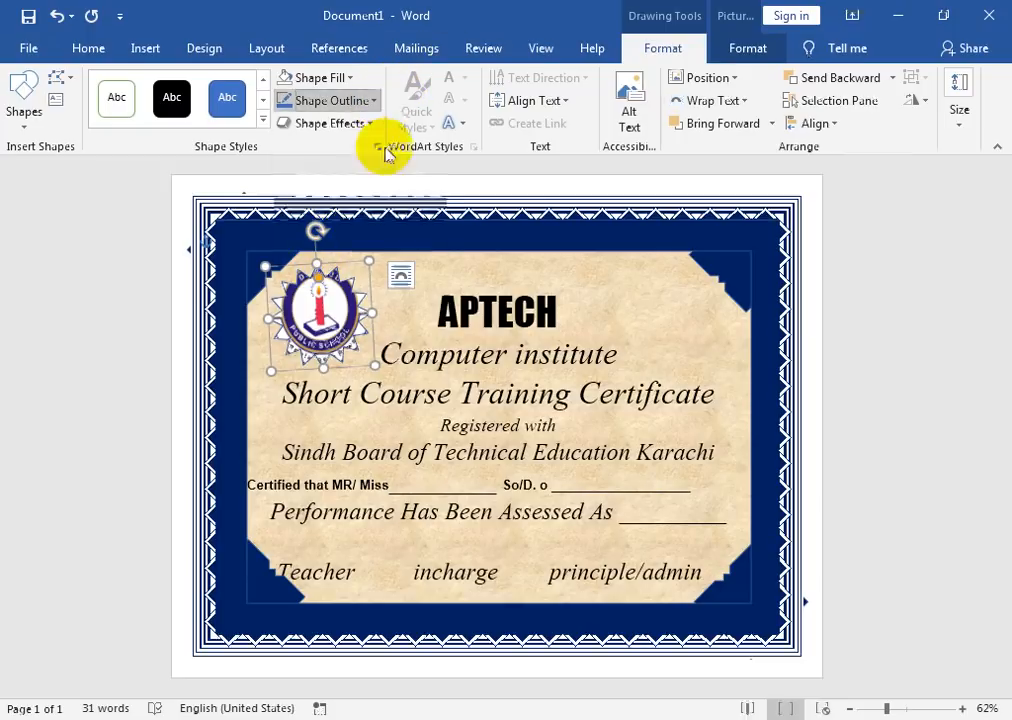
pyautogui.click(345, 274)
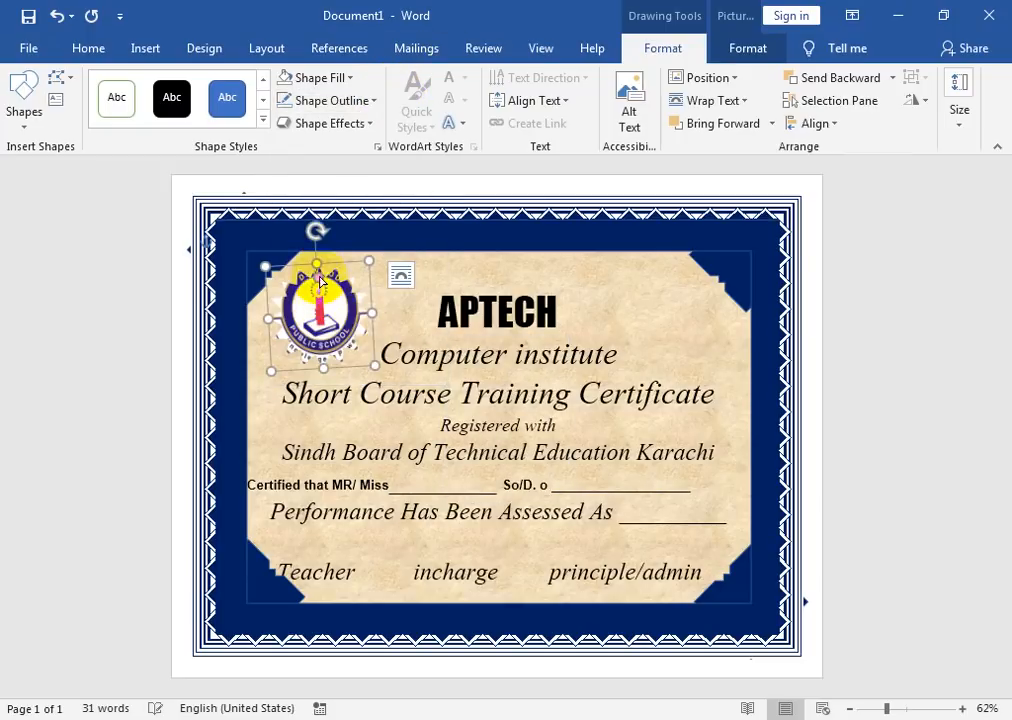
# Rotate the star-shaped logo upright, reduce its height and width, and shift it slightly upward.
pyautogui.moveTo(320, 264); pyautogui.dragTo(321, 234)
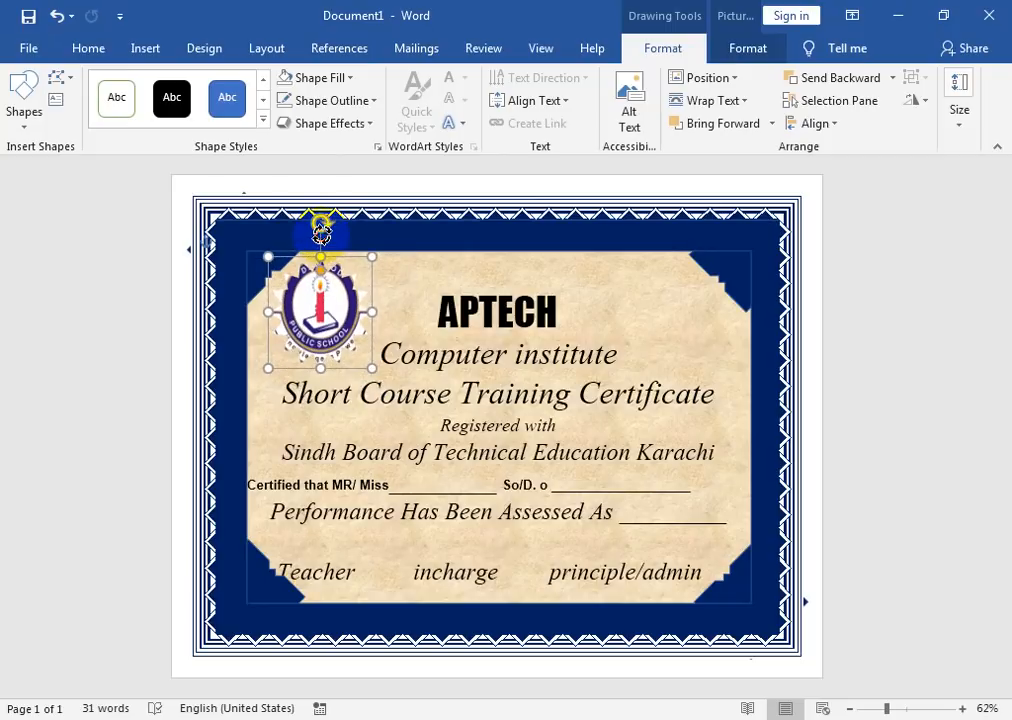
pyautogui.moveTo(320, 368); pyautogui.dragTo(320, 347)
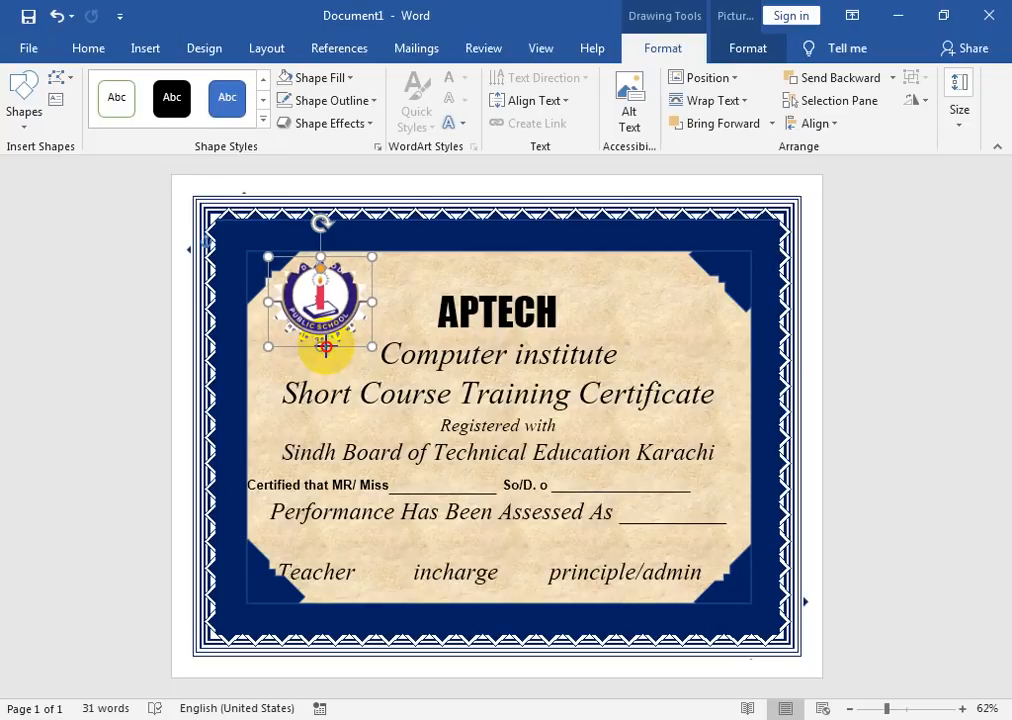
pyautogui.moveTo(371, 299); pyautogui.dragTo(361, 297)
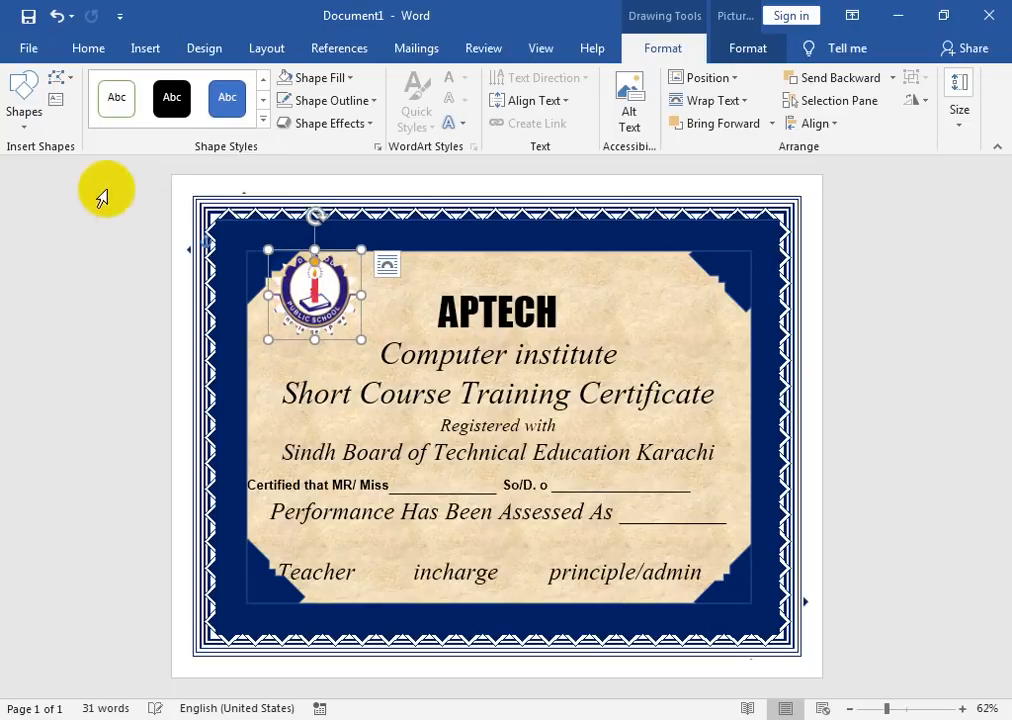
# Draw a chevron just below the star-shaped logo and reshape it into a wider, shorter ribbon.
pyautogui.click(24, 100)
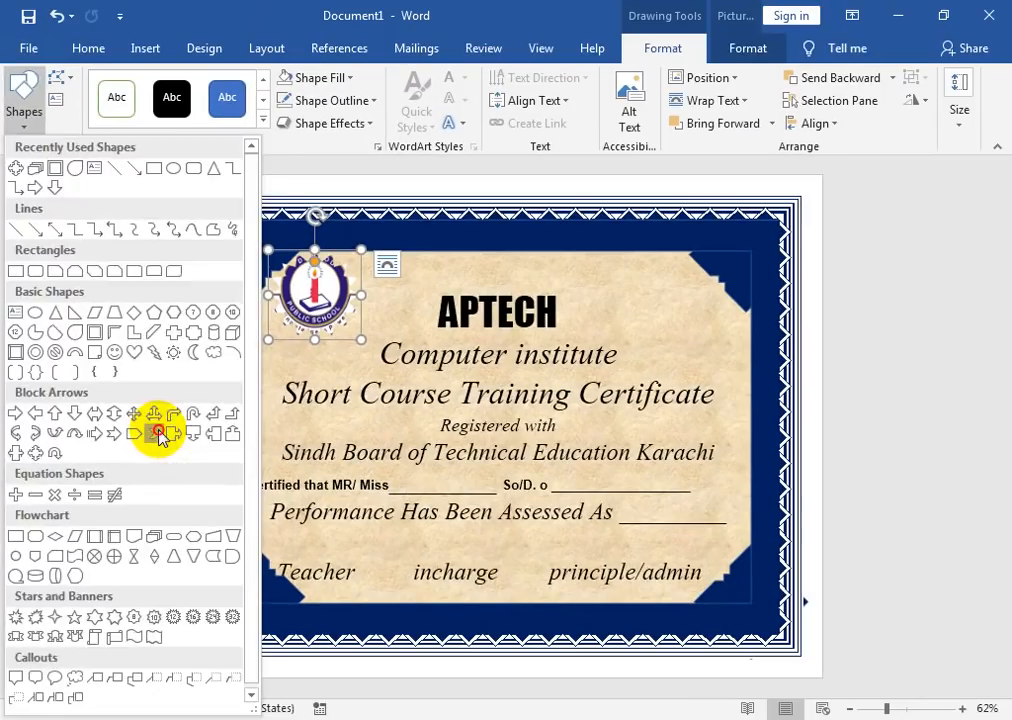
pyautogui.click(156, 435)
pyautogui.moveTo(328, 375); pyautogui.dragTo(337, 373)
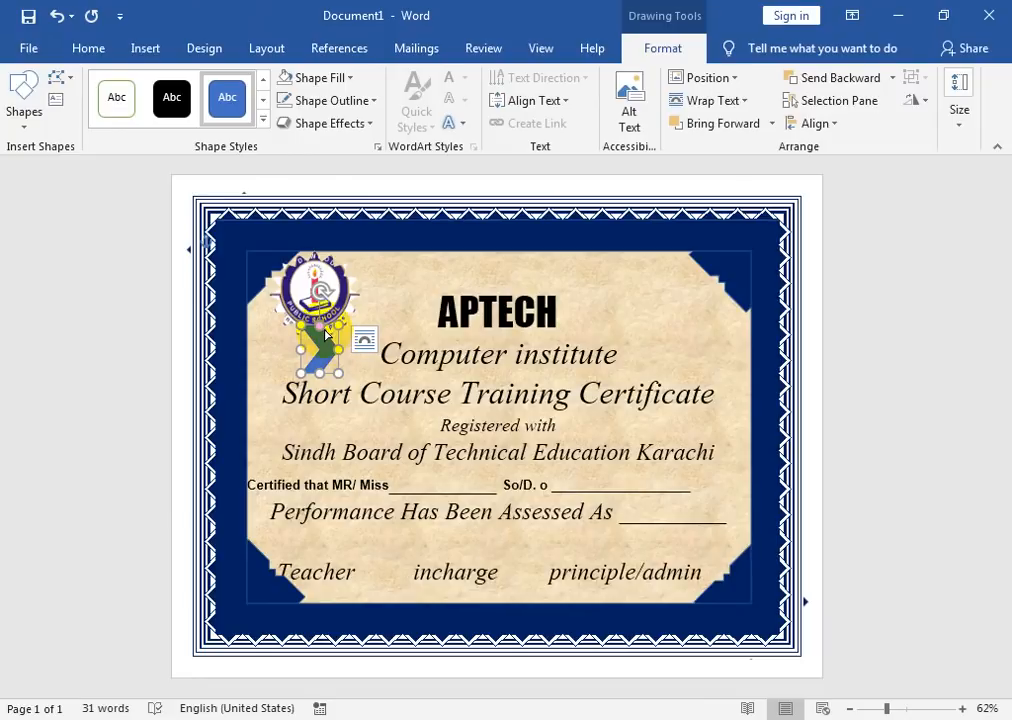
pyautogui.moveTo(320, 328); pyautogui.dragTo(365, 355)
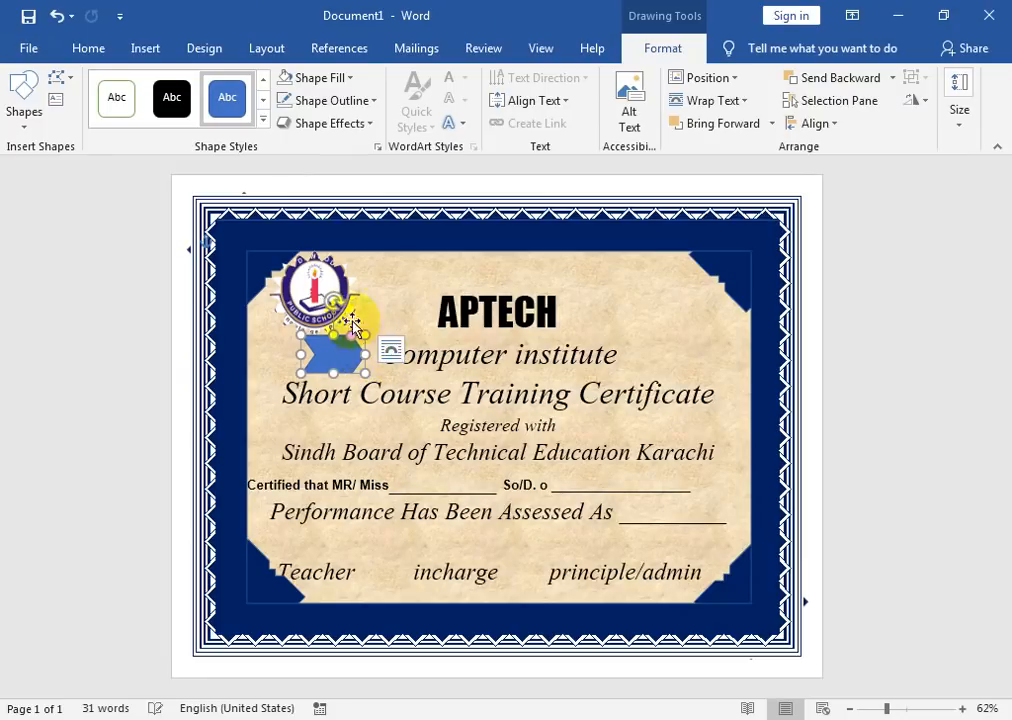
# Rotate the chevron ribbon to hang from the logo, duplicate it, and angle the two ribbons apart.
pyautogui.moveTo(332, 300); pyautogui.dragTo(106, 411)
pyautogui.moveTo(327, 350)
pyautogui.mouseDown()
pyautogui.moveTo(327, 323)
pyautogui.moveTo(300, 326)
pyautogui.moveTo(318, 339)
pyautogui.moveTo(333, 333)
pyautogui.mouseUp()
pyautogui.moveTo(249, 344); pyautogui.dragTo(255, 315)
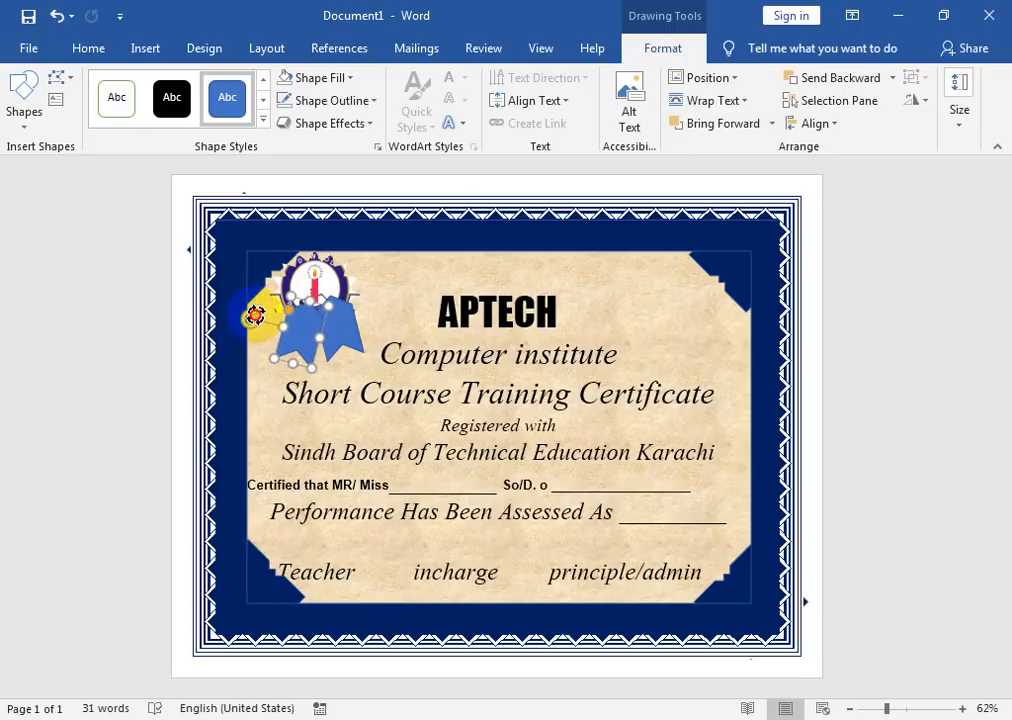
# Group the two ribbon shapes hanging from the logo.
pyautogui.keyDown('shift'); pyautogui.click(343, 335); pyautogui.keyUp('shift')
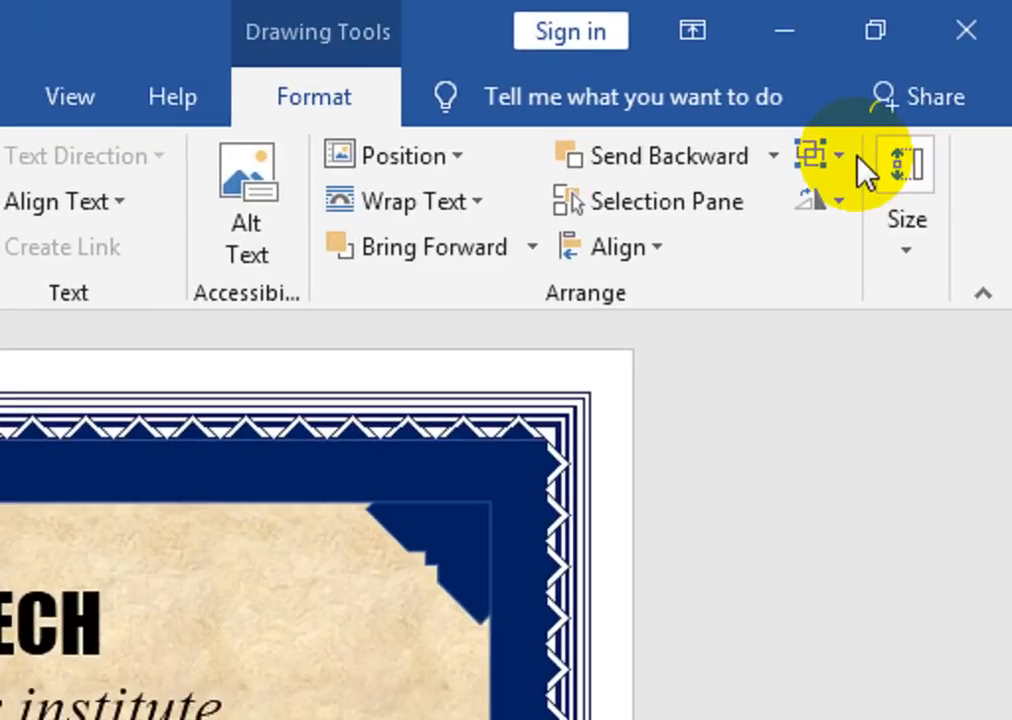
pyautogui.click(930, 80)
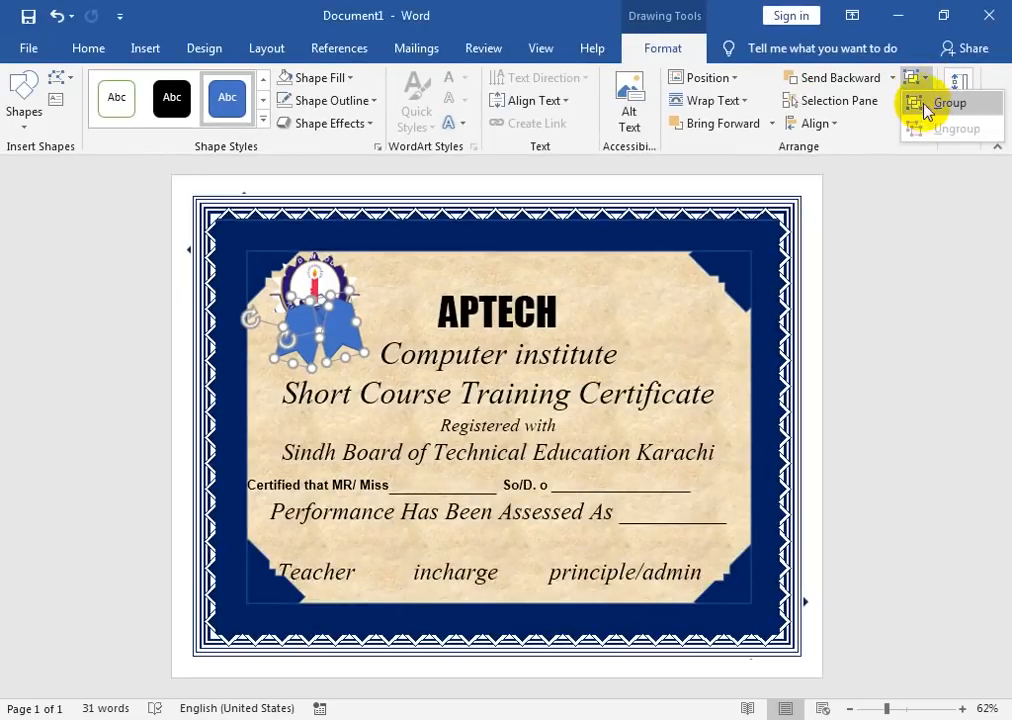
pyautogui.click(940, 103)
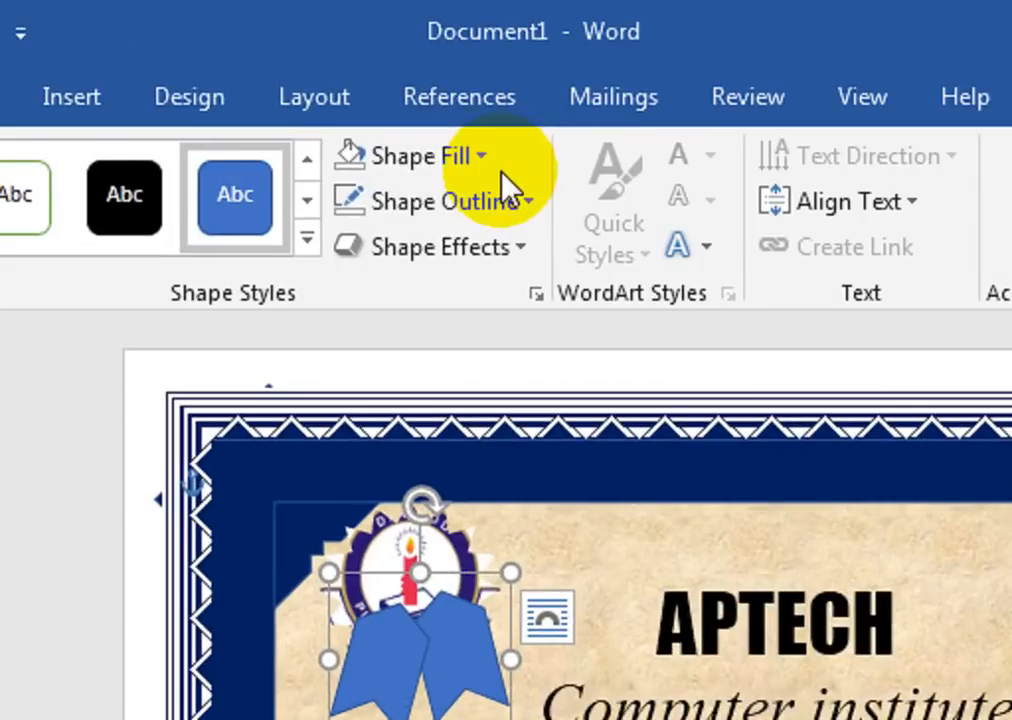
# Fill the grouped ribbons with the standard dark blue colour and bring the star-shaped logo to the front of them.
pyautogui.click(346, 79)
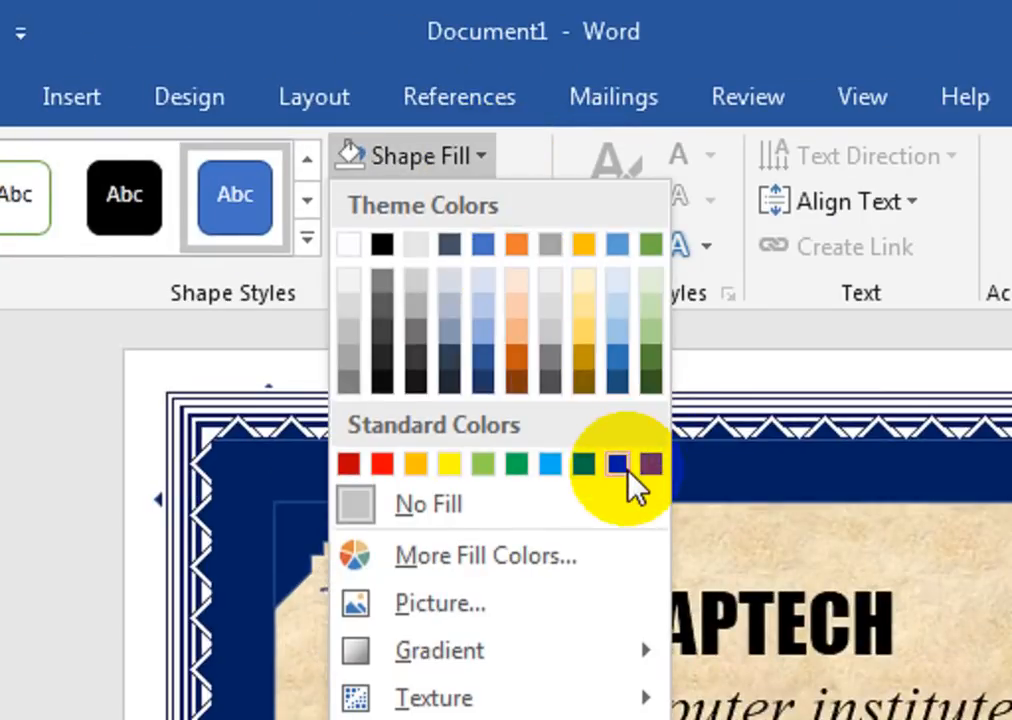
pyautogui.click(625, 469)
pyautogui.click(463, 557)
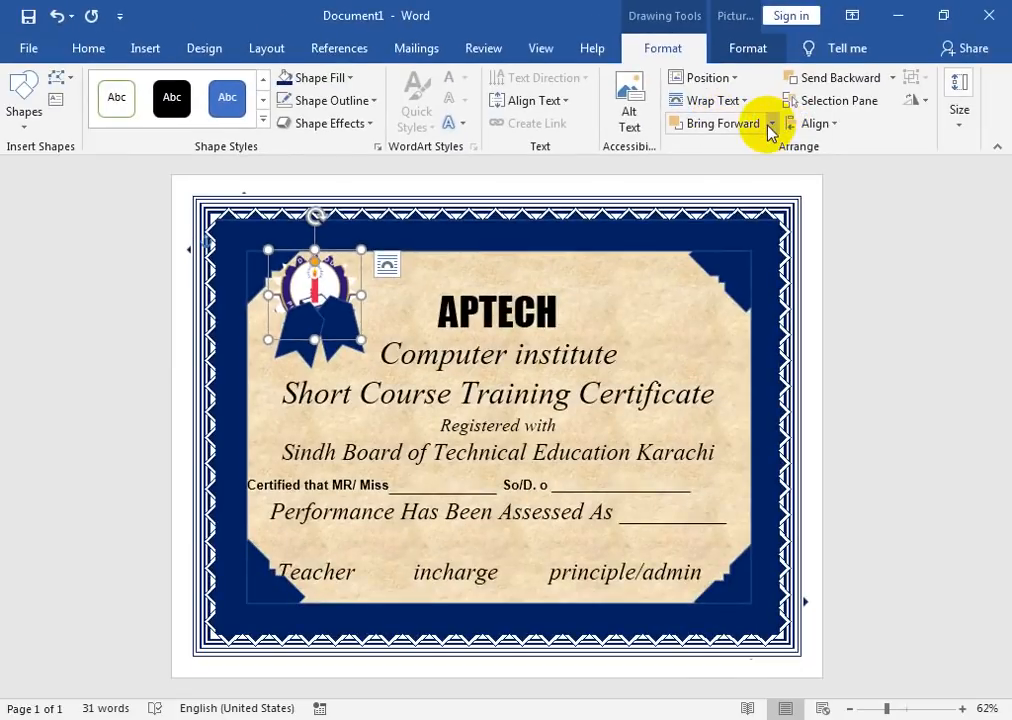
pyautogui.click(771, 130)
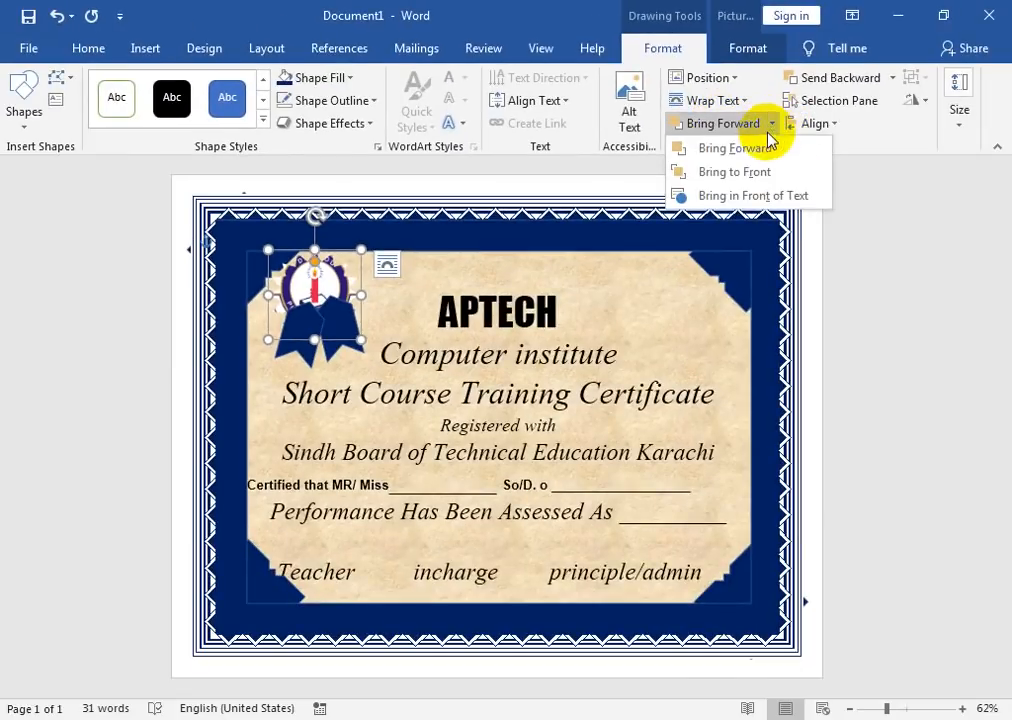
pyautogui.click(740, 172)
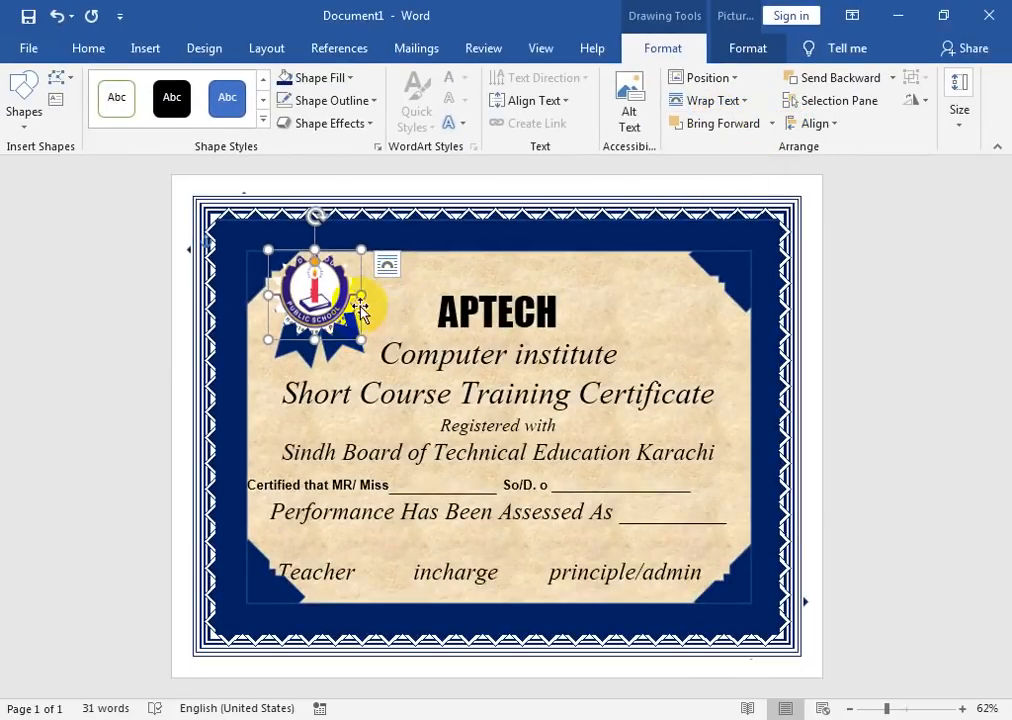
# Narrow and slightly tilt the ribbon group tucked beneath the logo, and rotate the logo slightly counterclockwise.
pyautogui.moveTo(362, 297); pyautogui.dragTo(352, 328)
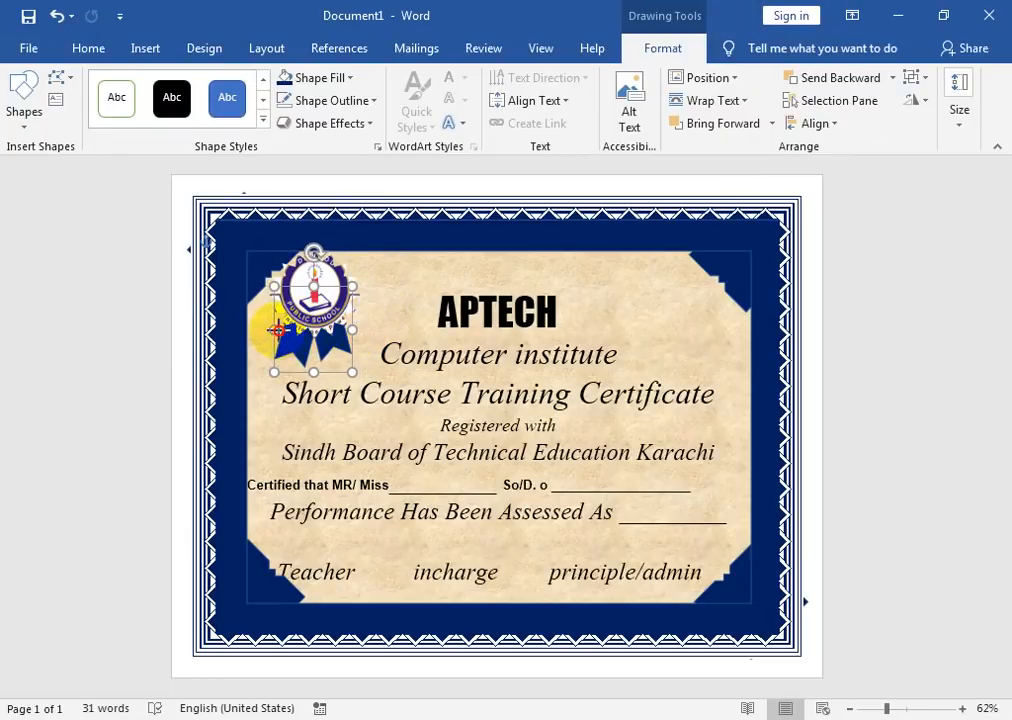
pyautogui.moveTo(275, 330); pyautogui.dragTo(281, 330)
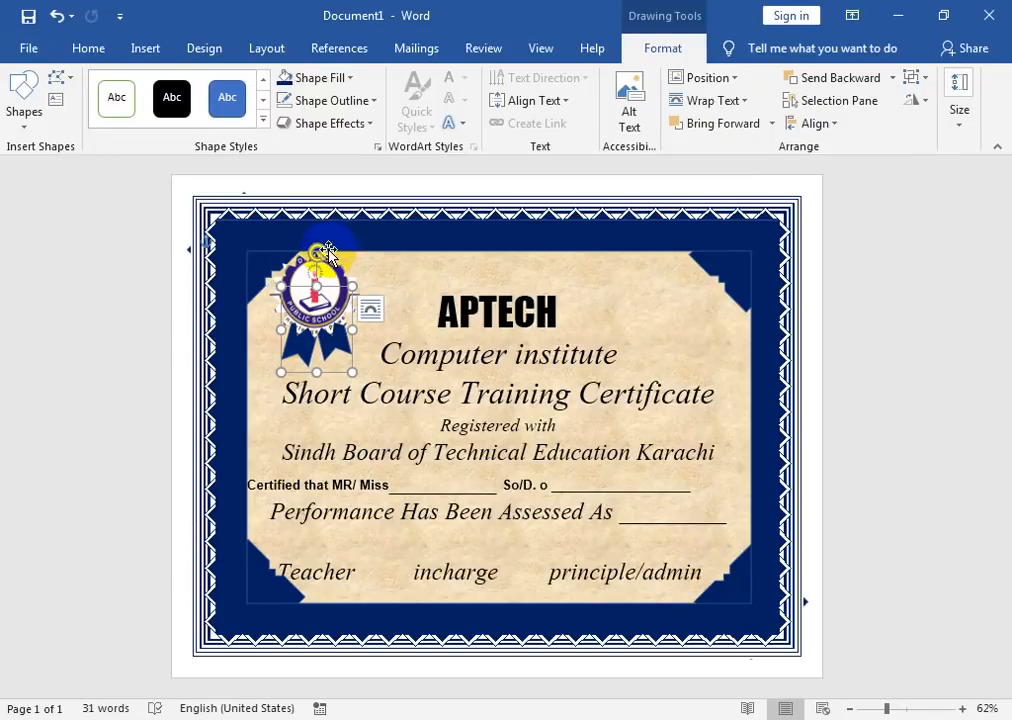
pyautogui.moveTo(320, 252)
pyautogui.mouseDown()
pyautogui.moveTo(292, 258)
pyautogui.moveTo(305, 252)
pyautogui.mouseUp()
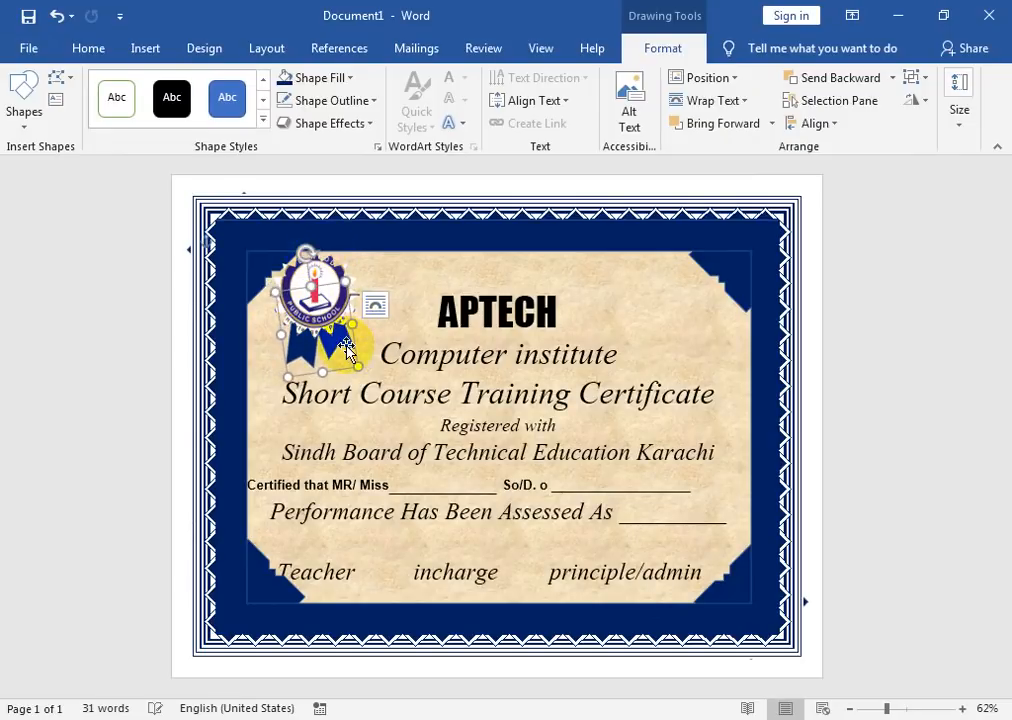
pyautogui.moveTo(351, 347)
pyautogui.mouseDown()
pyautogui.moveTo(340, 340)
pyautogui.moveTo(351, 340)
pyautogui.mouseUp()
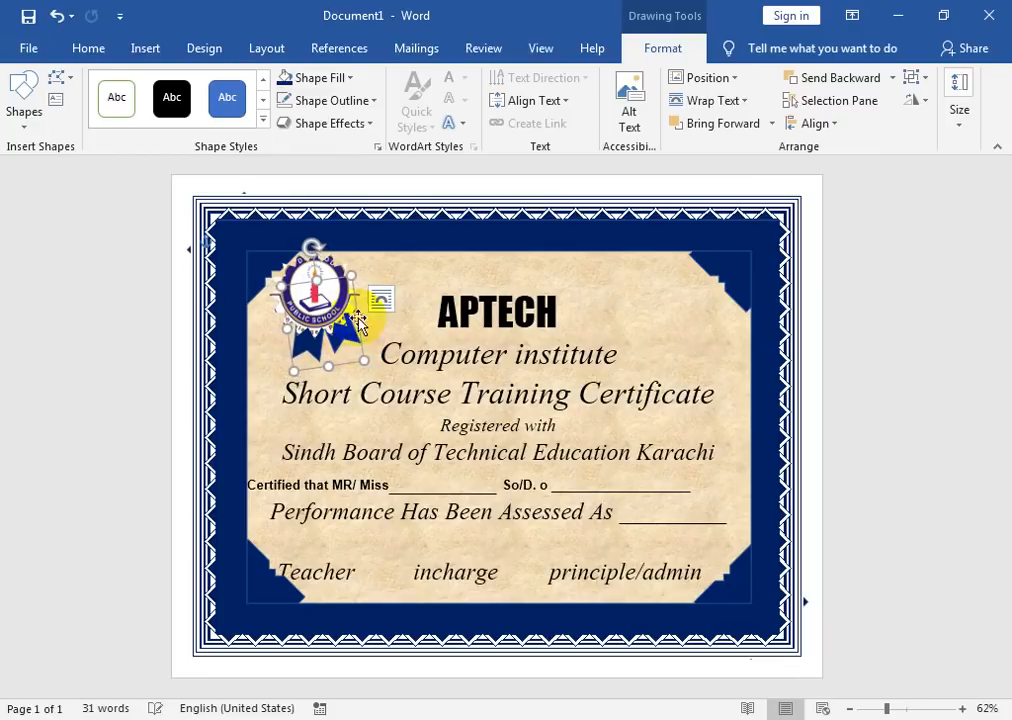
pyautogui.click(322, 262)
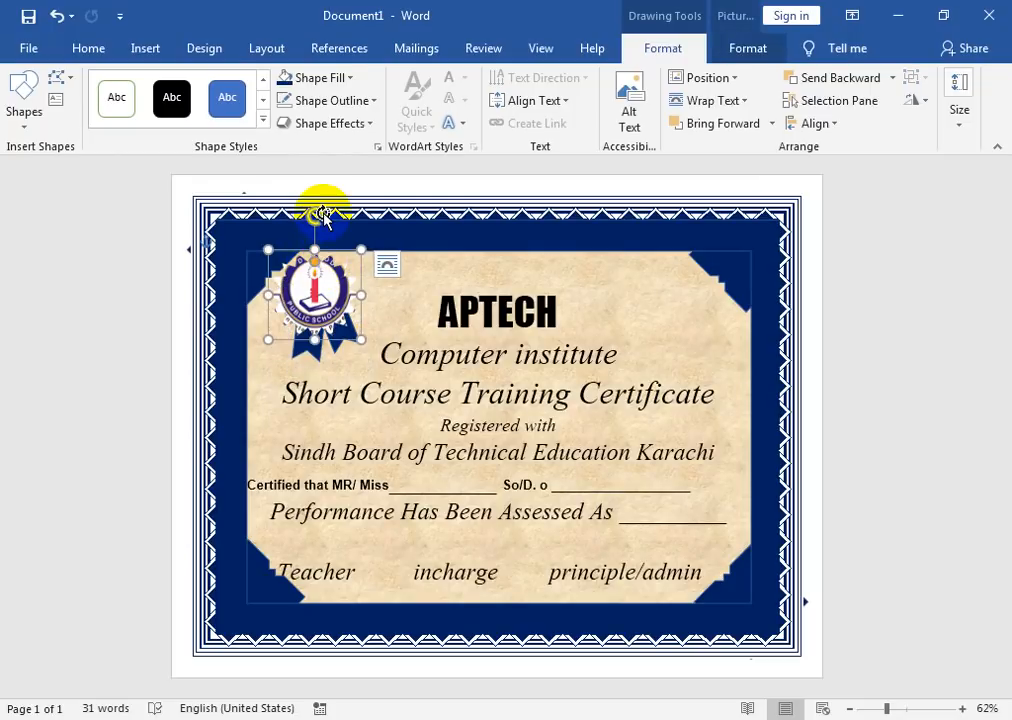
pyautogui.moveTo(322, 214); pyautogui.dragTo(302, 219)
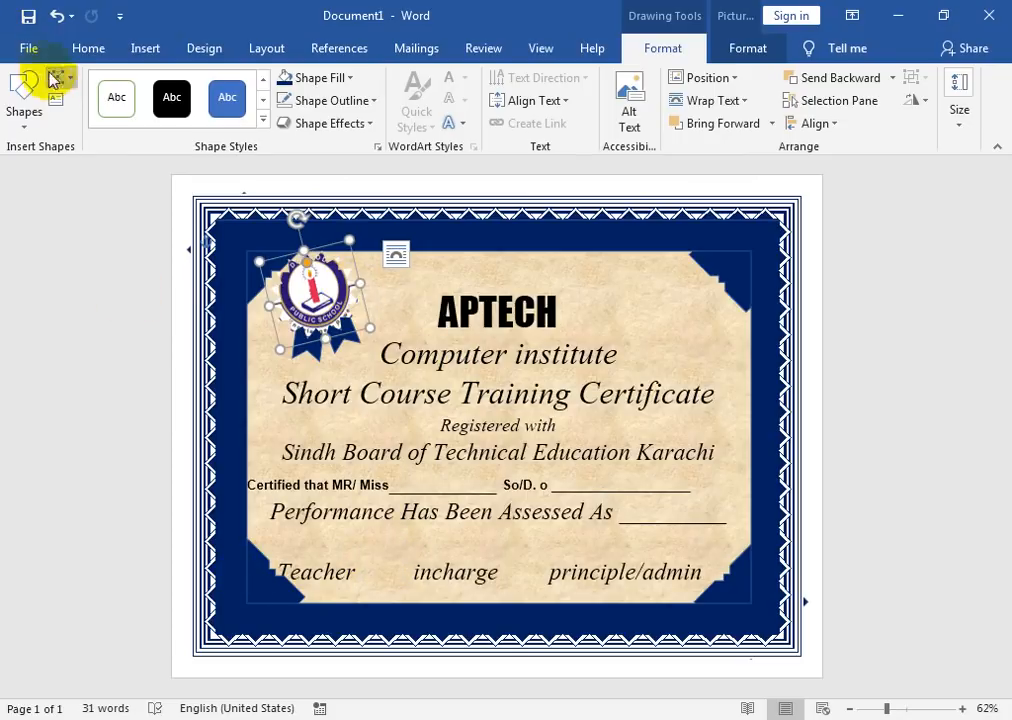
# Draw a horizontal signature line just above "Teacher" and format it as 3 pt black.
pyautogui.click(30, 125)
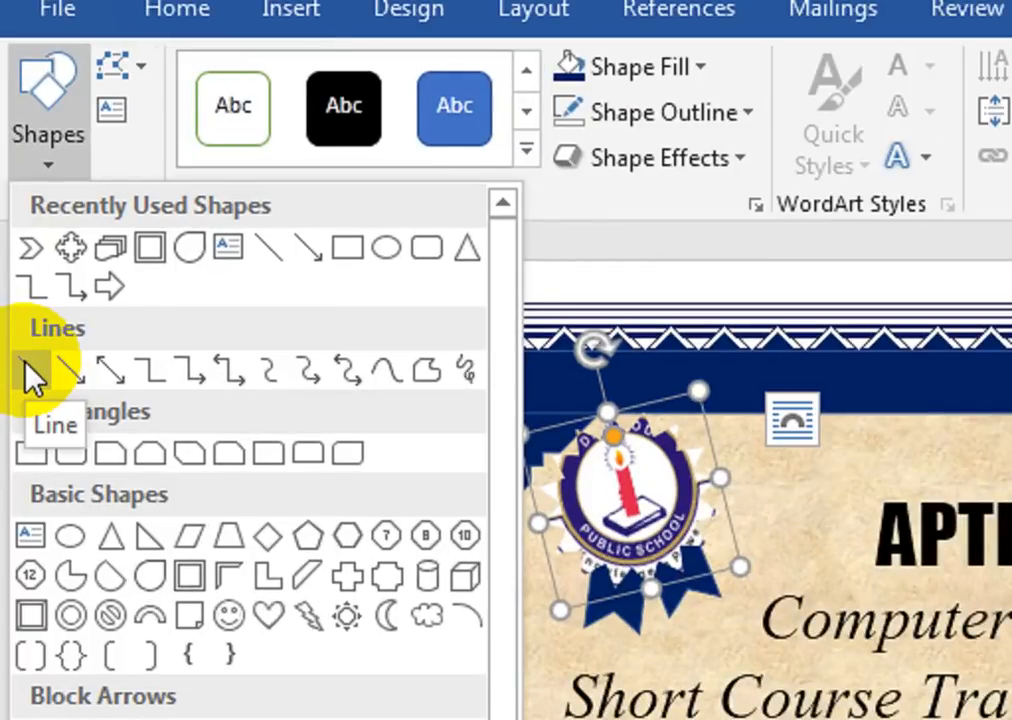
pyautogui.click(31, 372)
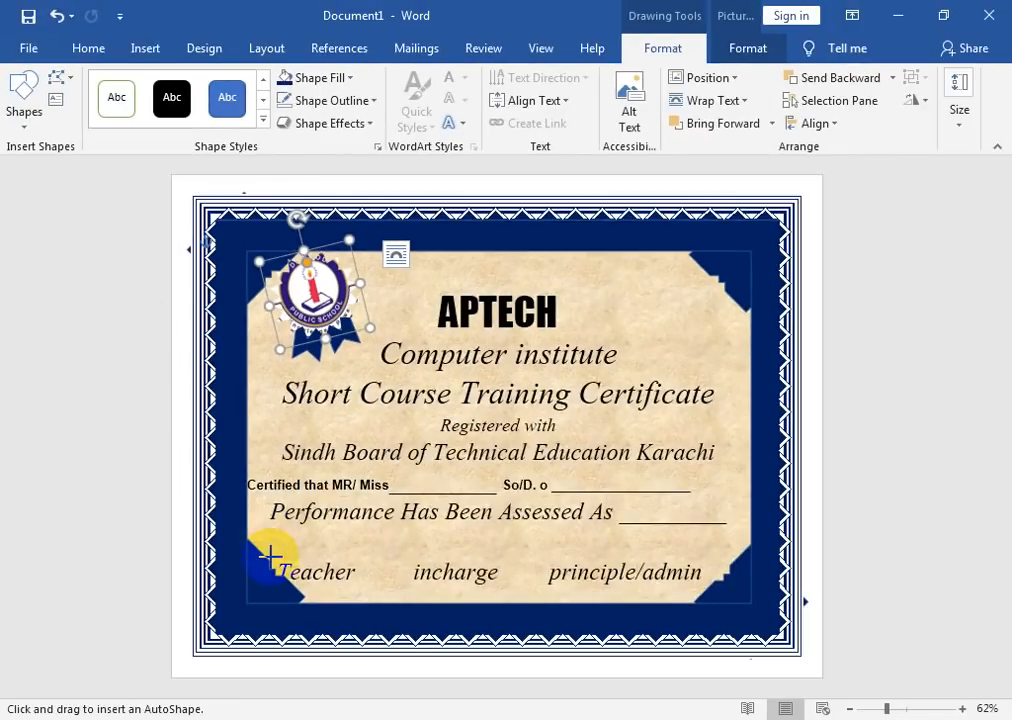
pyautogui.moveTo(278, 557); pyautogui.dragTo(357, 558)
pyautogui.click(355, 100)
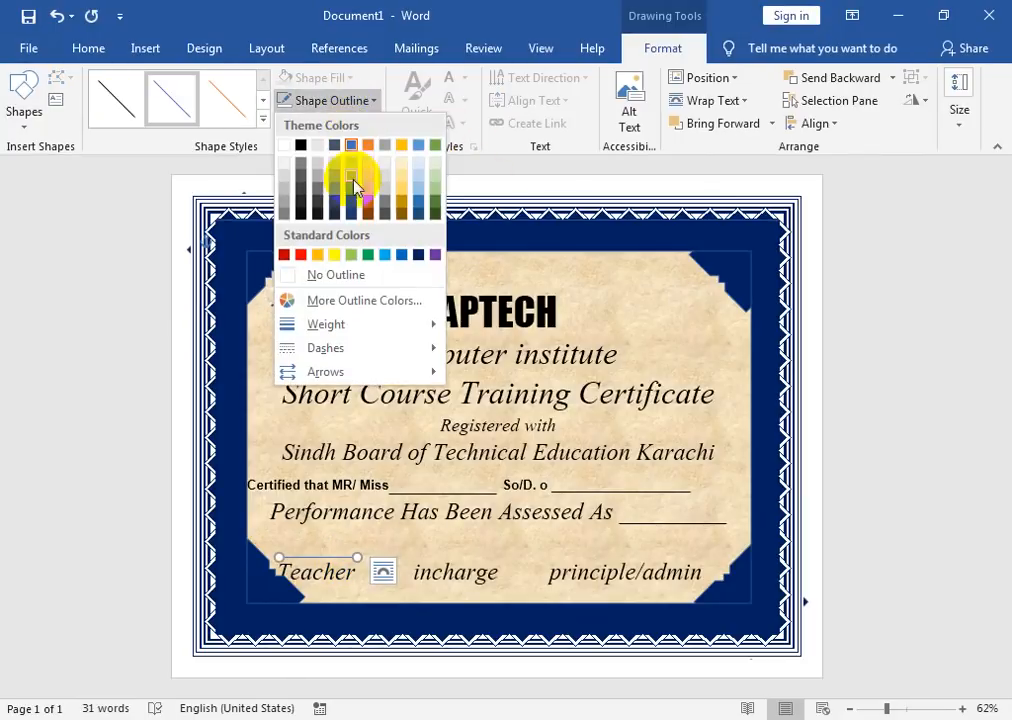
pyautogui.moveTo(425, 326)
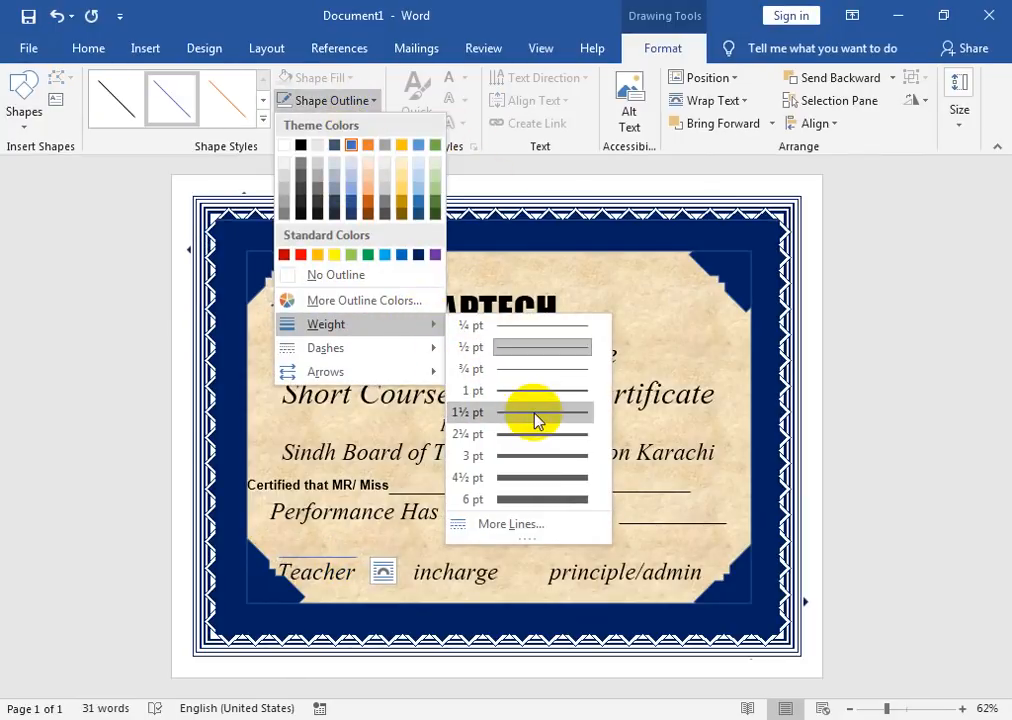
pyautogui.click(542, 455)
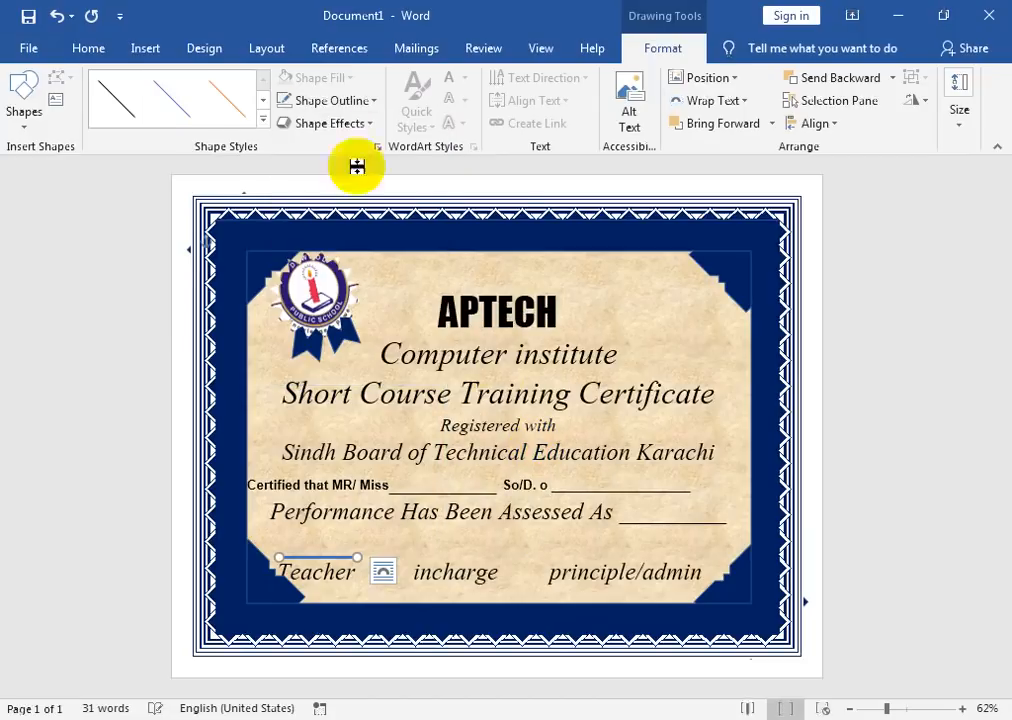
pyautogui.click(328, 100)
pyautogui.click(300, 146)
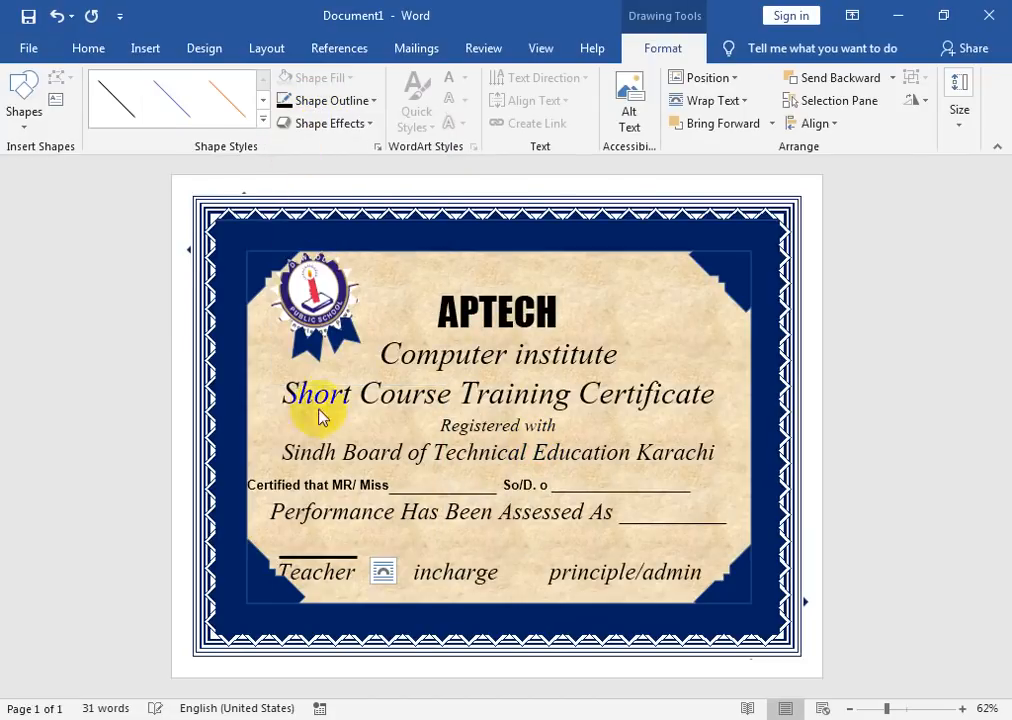
# Copy the signature line above "incharge" and "principle/admin", lengthening the last one to span its label.
pyautogui.moveTo(330, 557); pyautogui.dragTo(464, 547)
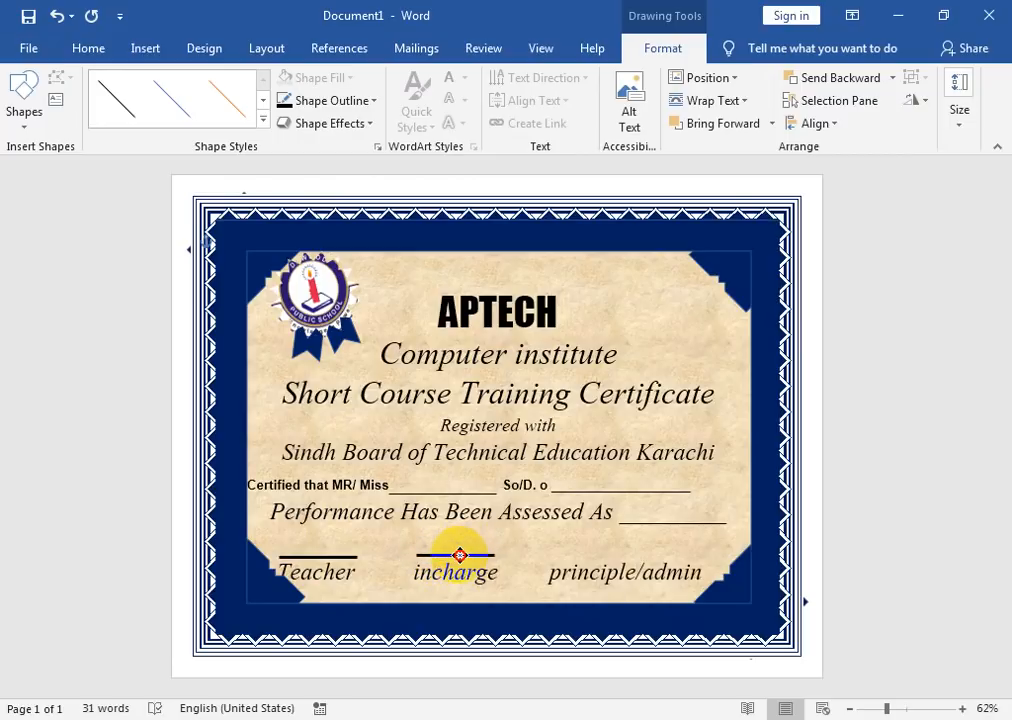
pyautogui.hotkey('ctrl', 'v')
pyautogui.moveTo(461, 563); pyautogui.dragTo(577, 556)
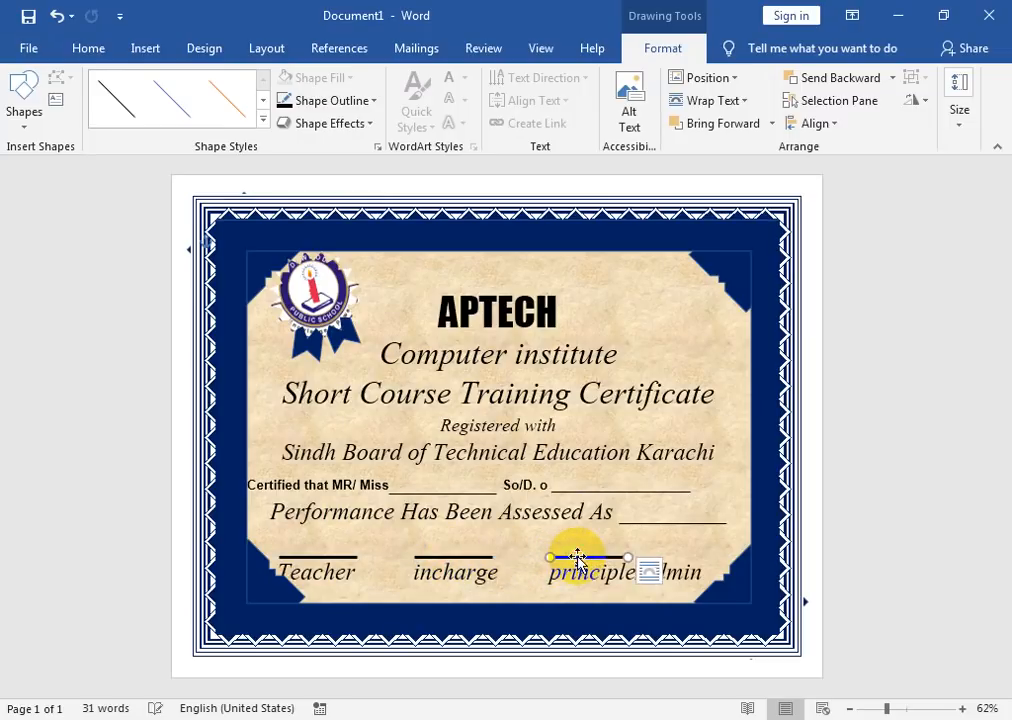
pyautogui.moveTo(627, 556); pyautogui.dragTo(684, 557)
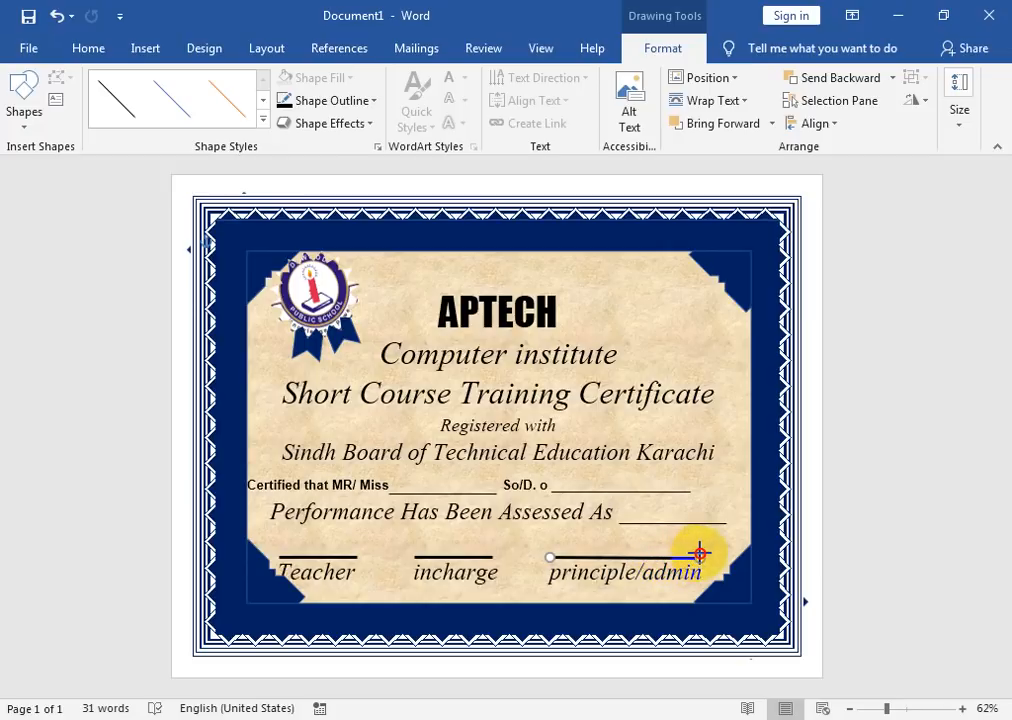
# Set the font of the "Short Course Training Certificate" heading to Monotype Corsiva.
pyautogui.click(534, 452)
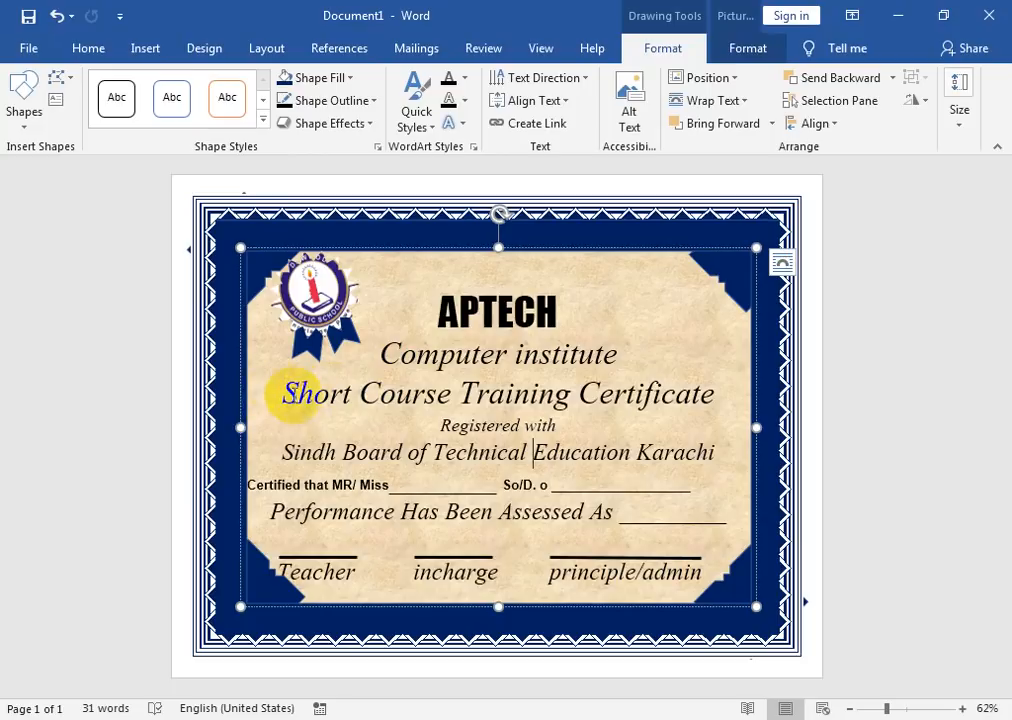
pyautogui.moveTo(283, 393); pyautogui.dragTo(716, 398)
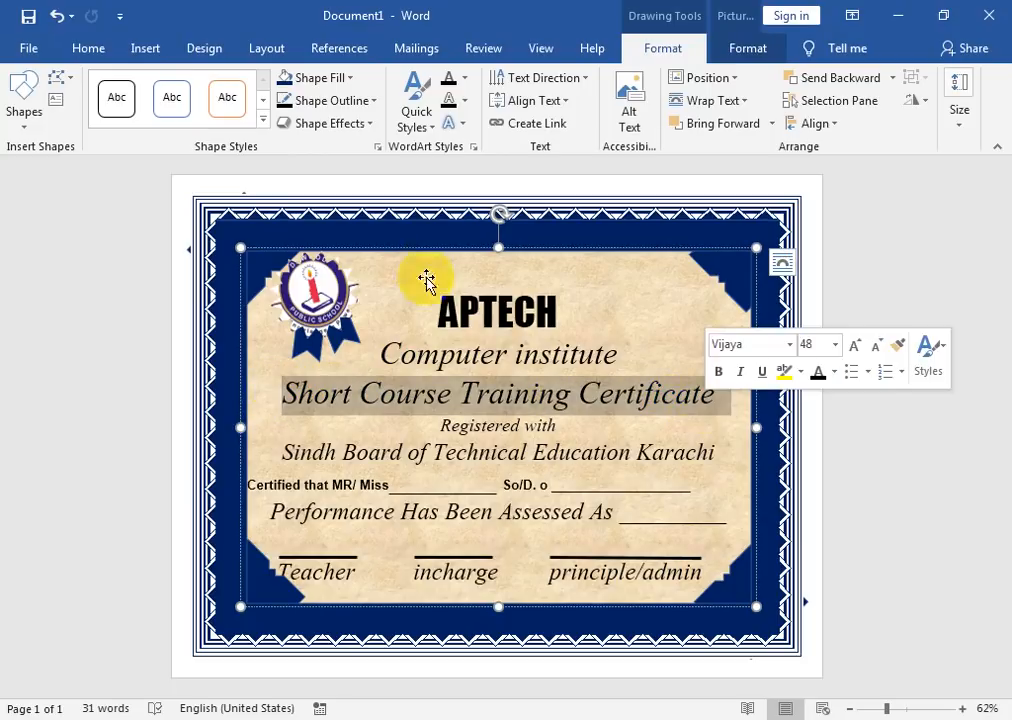
pyautogui.click(88, 50)
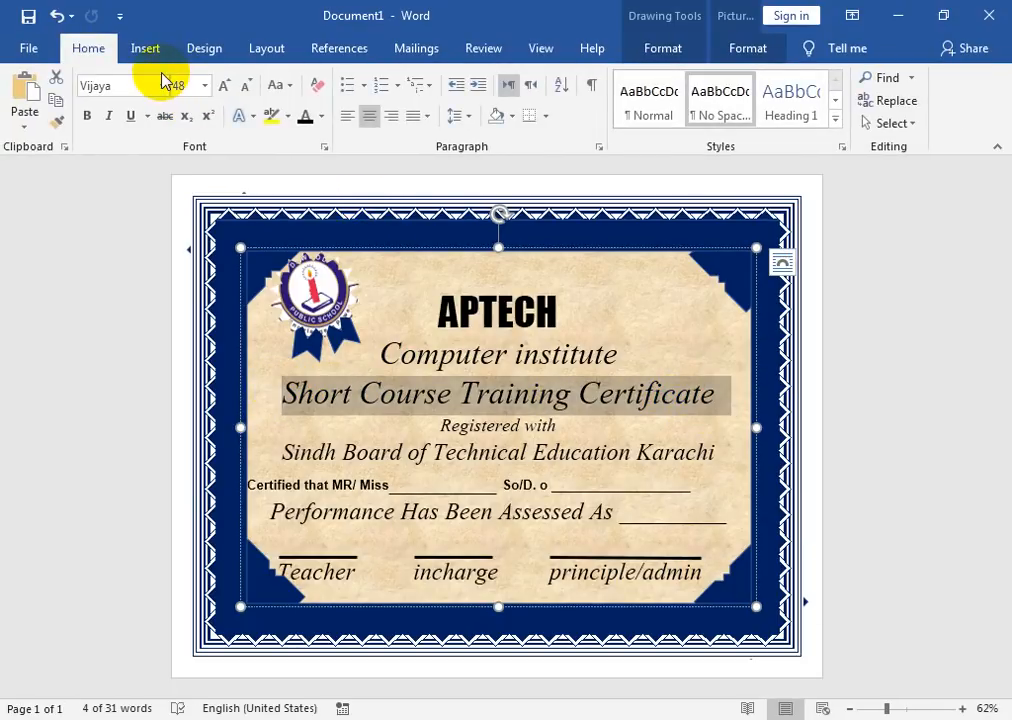
pyautogui.click(162, 86)
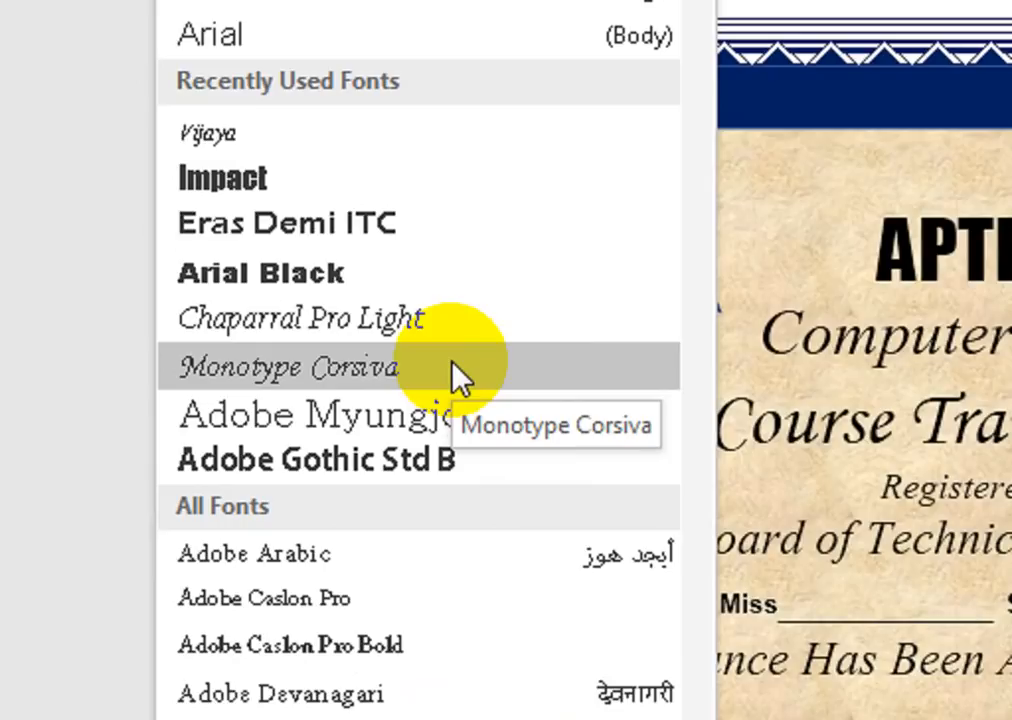
pyautogui.click(455, 372)
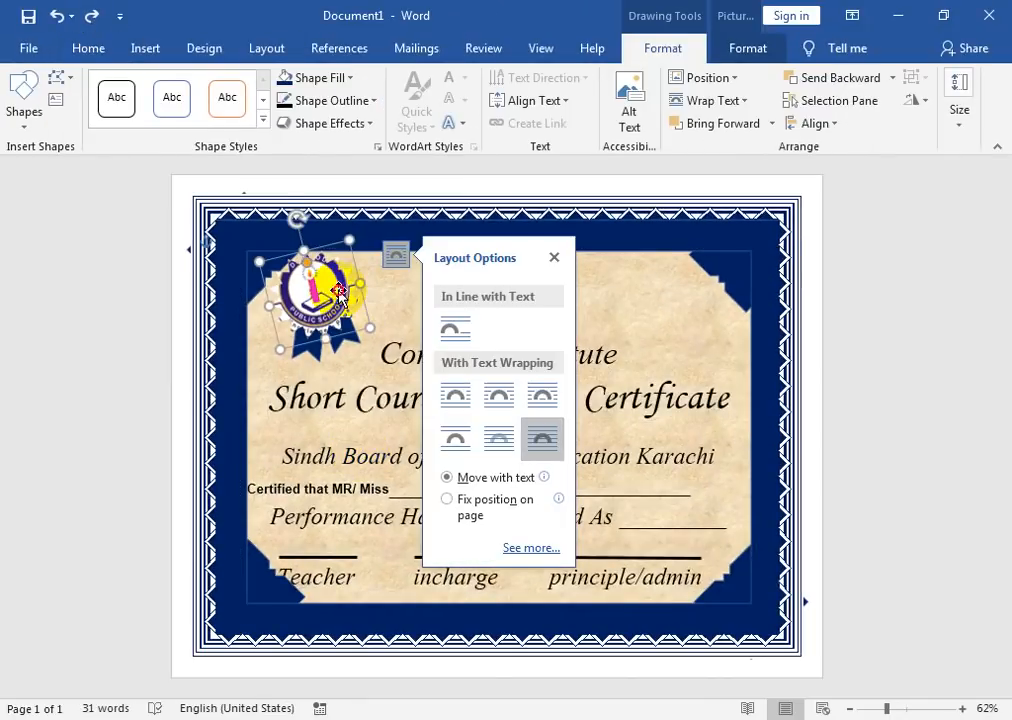
# Change the logo's star shape to an oval.
pyautogui.click(70, 80)
pyautogui.moveTo(116, 102)
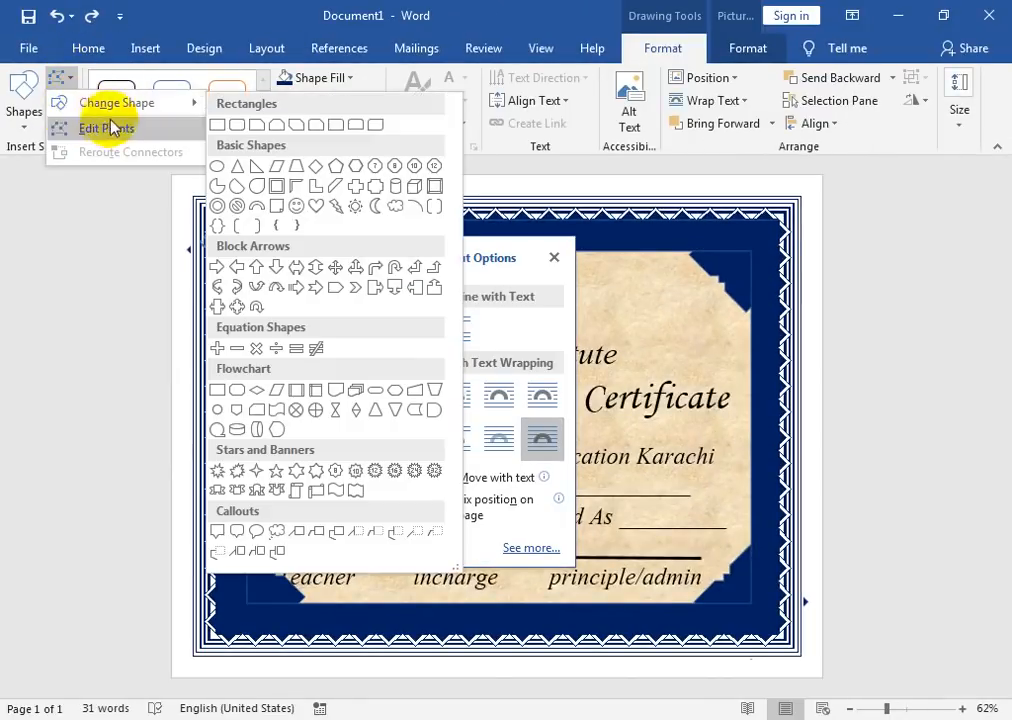
pyautogui.click(218, 168)
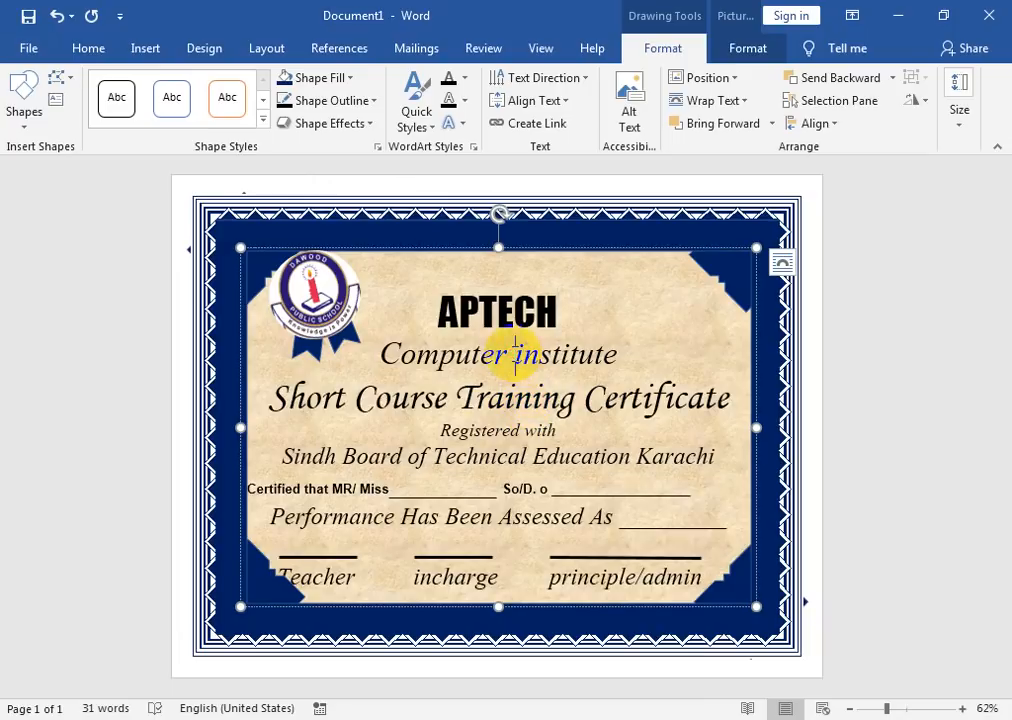
# Capitalize "Institute" in the "Computer Institute" heading and change "So/D. o" to "S.o/D. o" in the fill-in line.
pyautogui.moveTo(515, 354); pyautogui.dragTo(523, 354)
pyautogui.write('I')
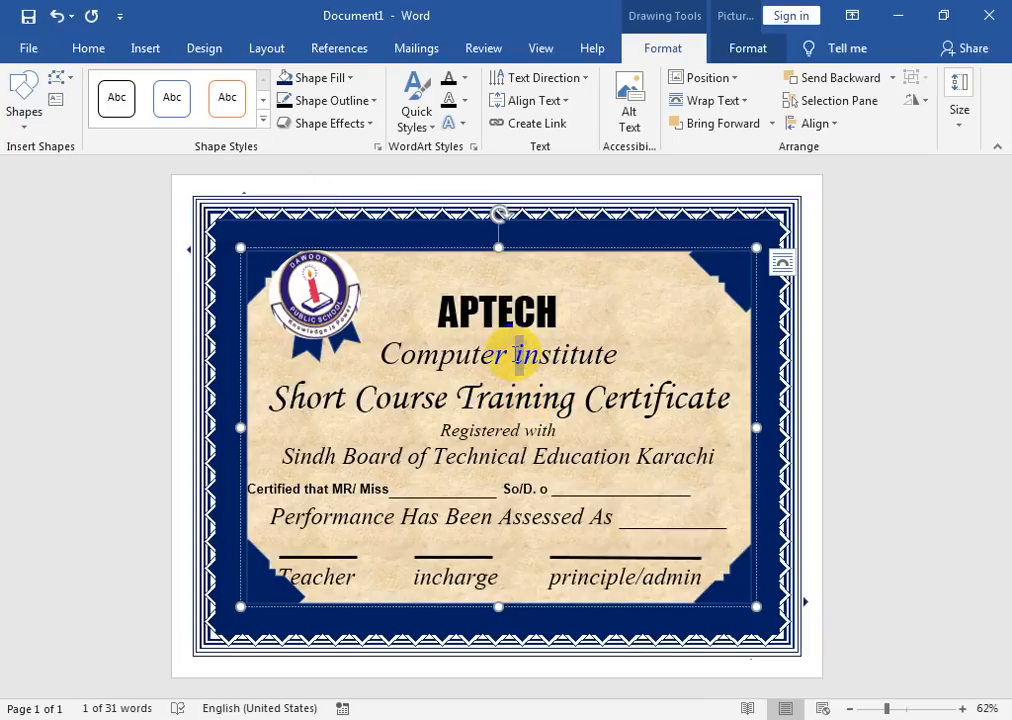
pyautogui.press('BackSpace')
pyautogui.write('I')
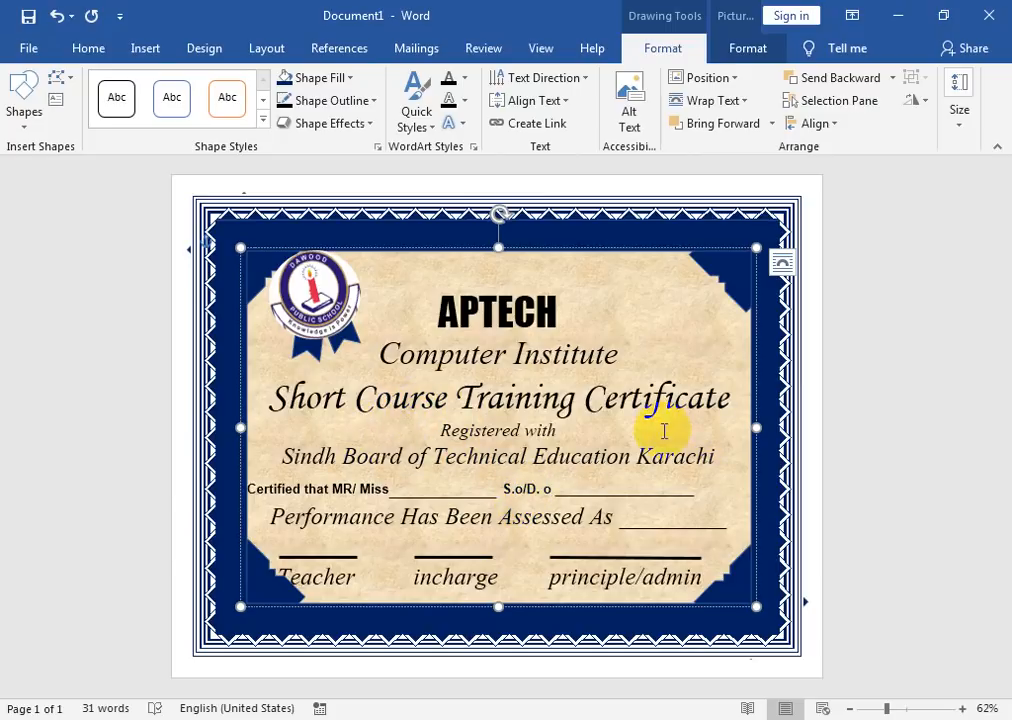
pyautogui.doubleClick(608, 527)
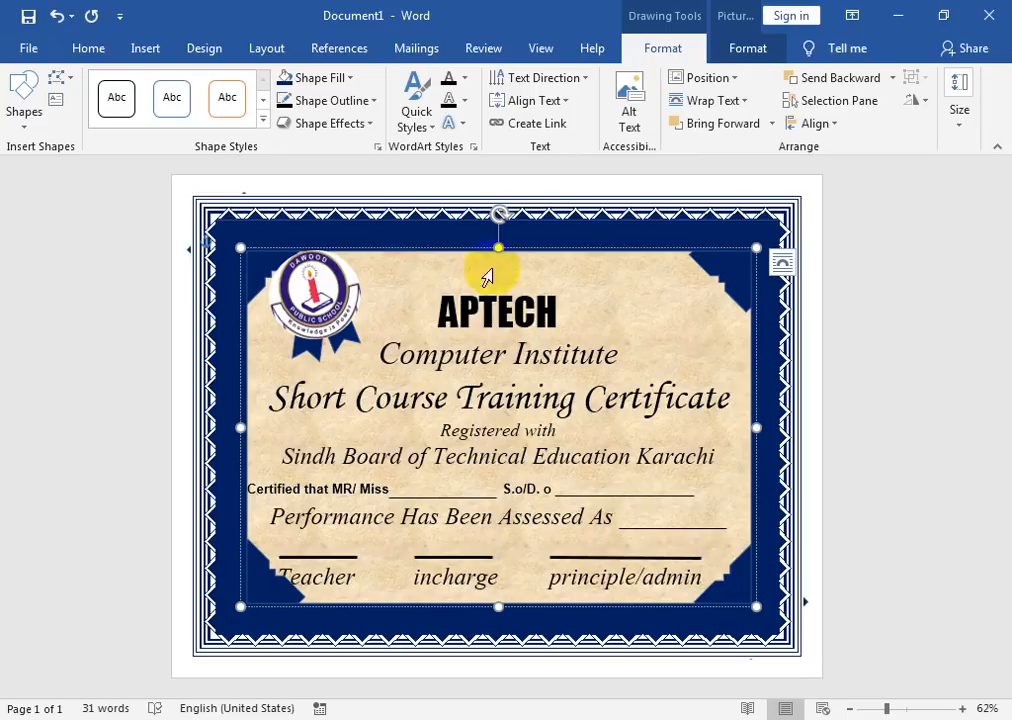
pyautogui.click(566, 190)
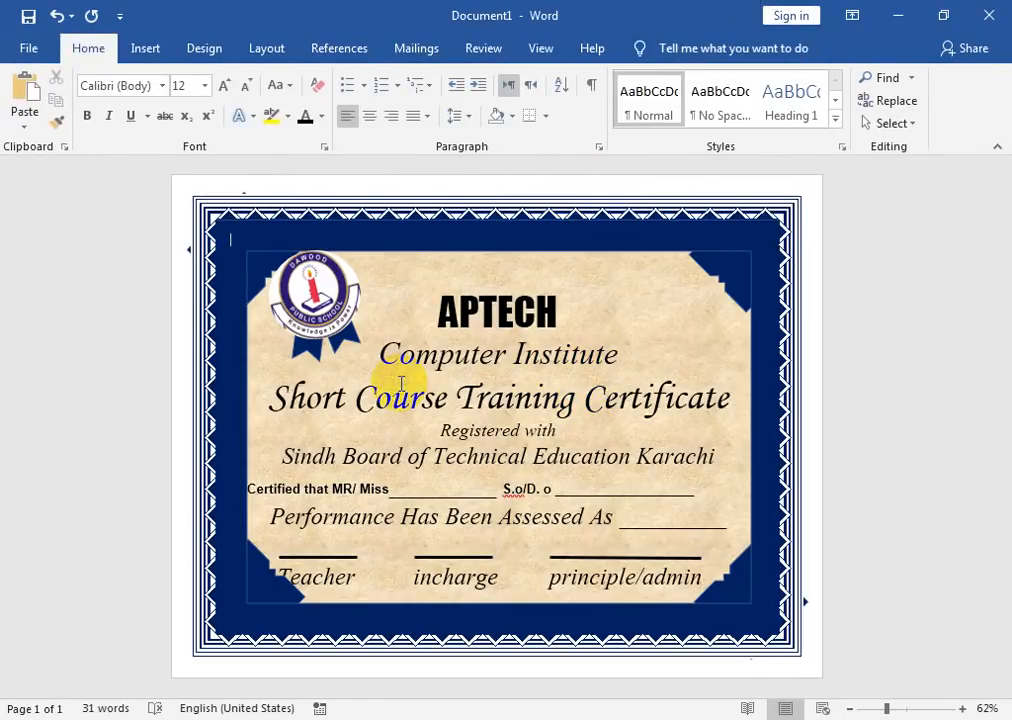
# Set the page background colour to the standard blue.
pyautogui.hotkey('alt', 'g')
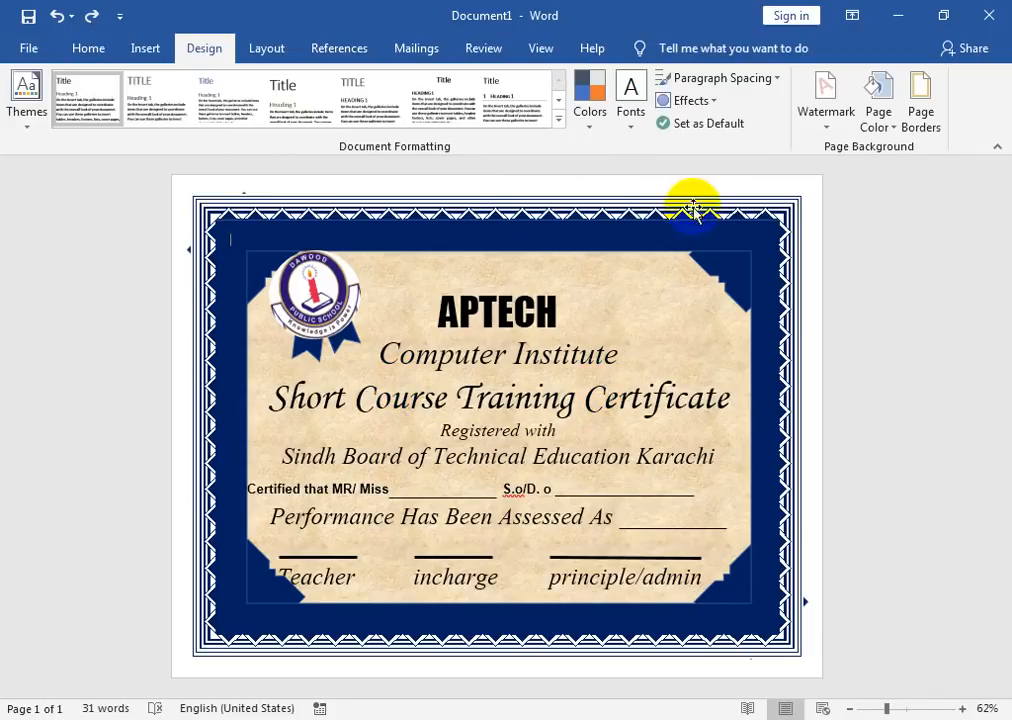
pyautogui.click(884, 137)
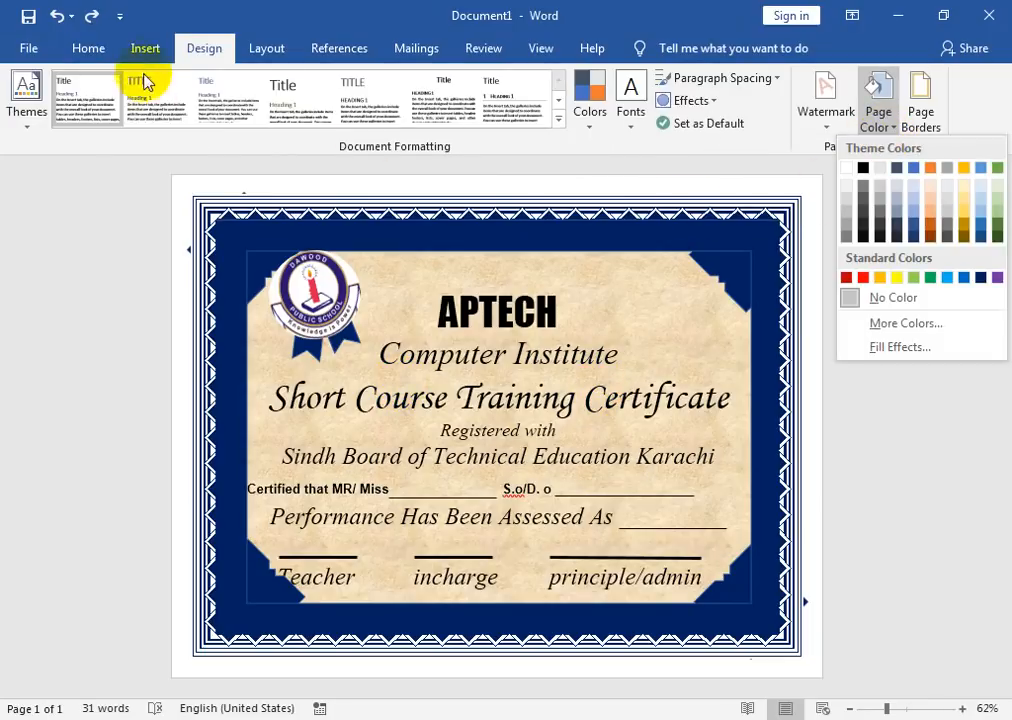
pyautogui.click(181, 50)
pyautogui.click(147, 47)
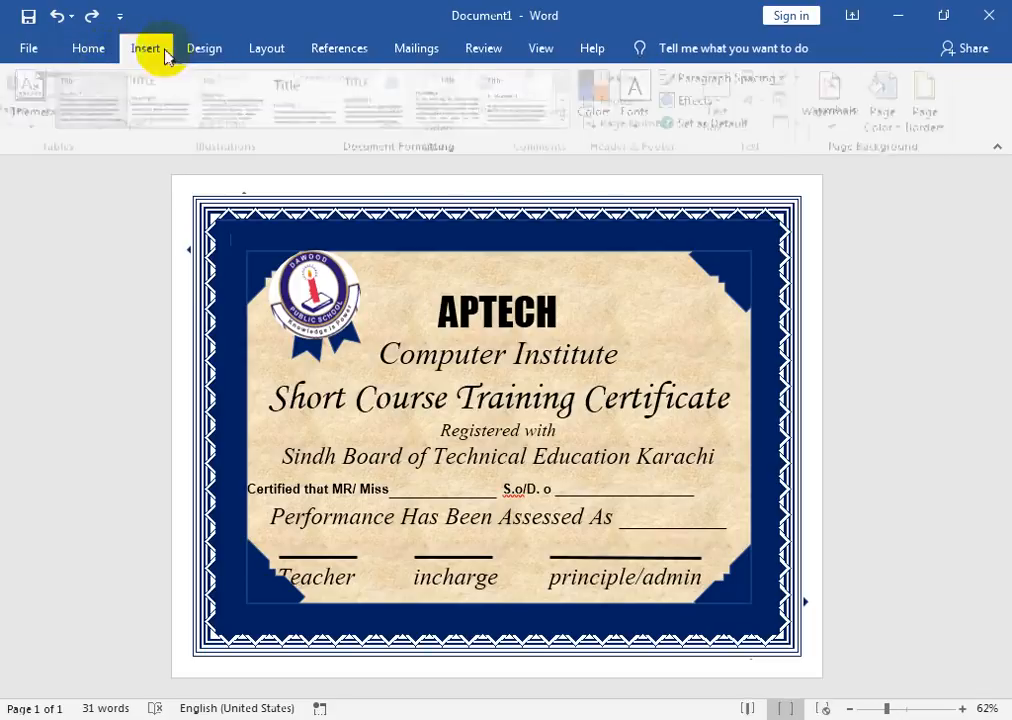
pyautogui.click(203, 49)
pyautogui.click(876, 120)
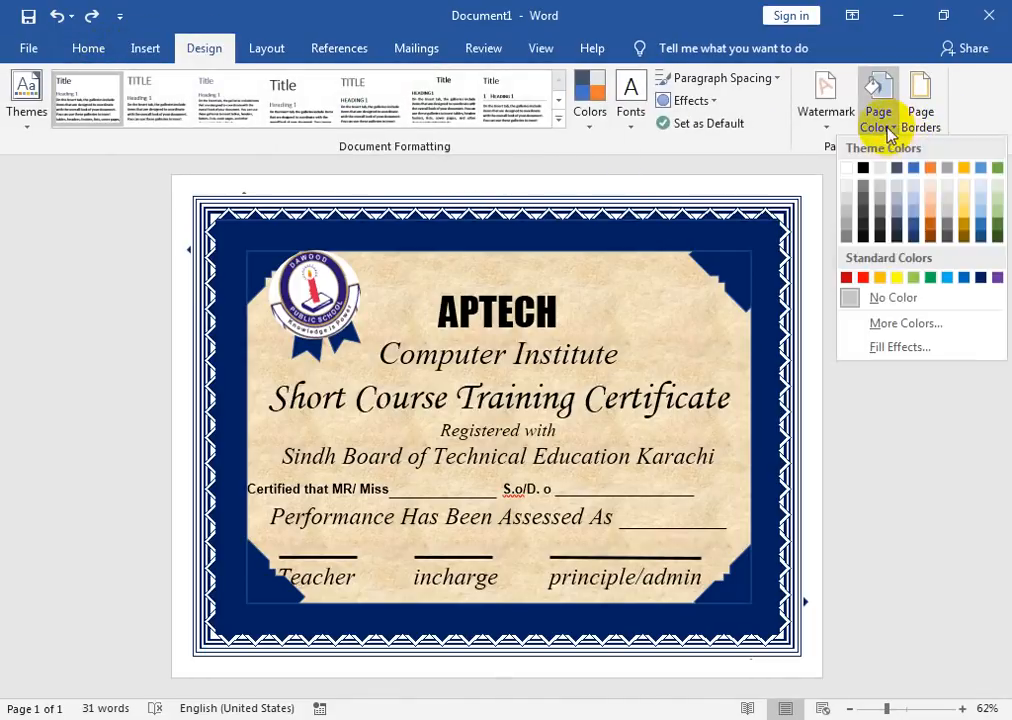
pyautogui.click(966, 285)
pyautogui.click(660, 372)
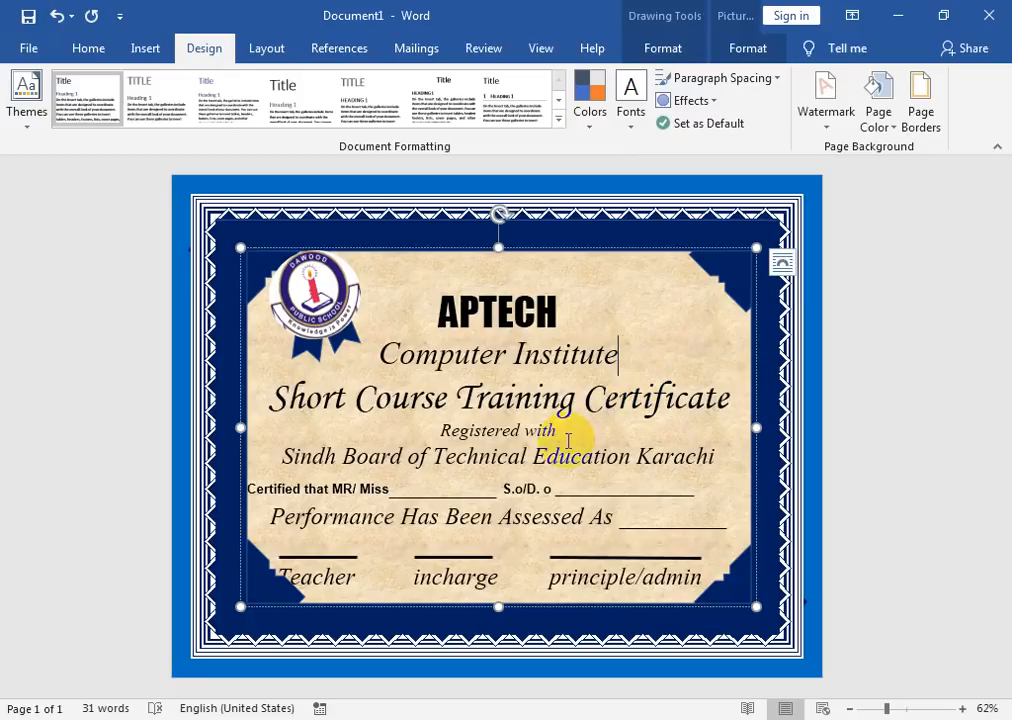
pyautogui.click(782, 262)
pyautogui.click(540, 461)
pyautogui.click(940, 265)
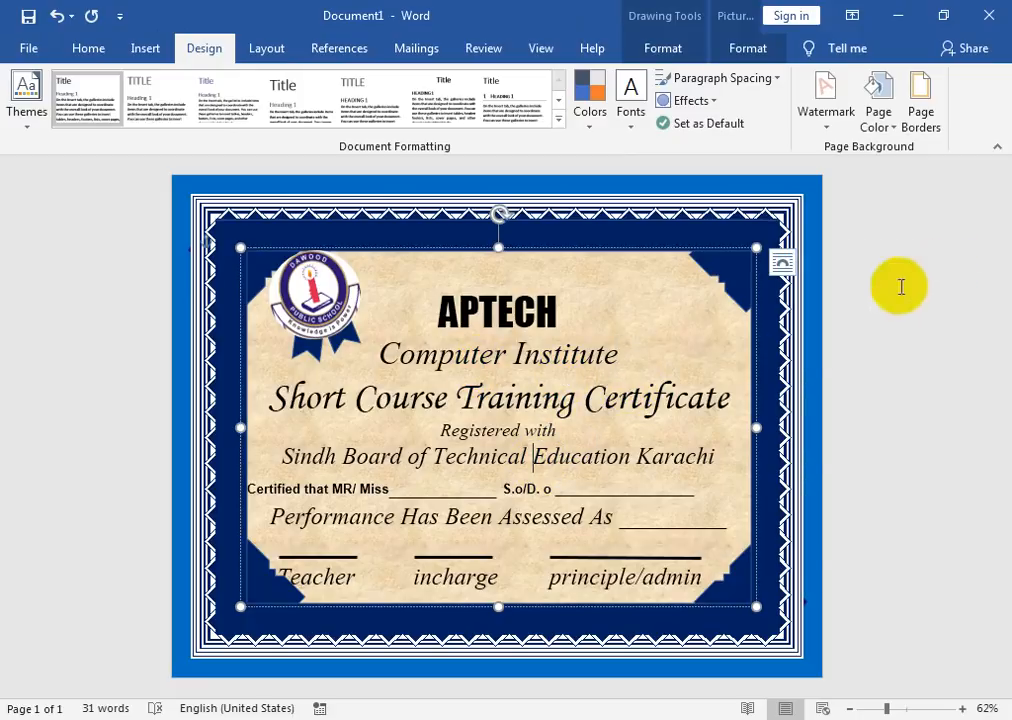
pyautogui.click(658, 305)
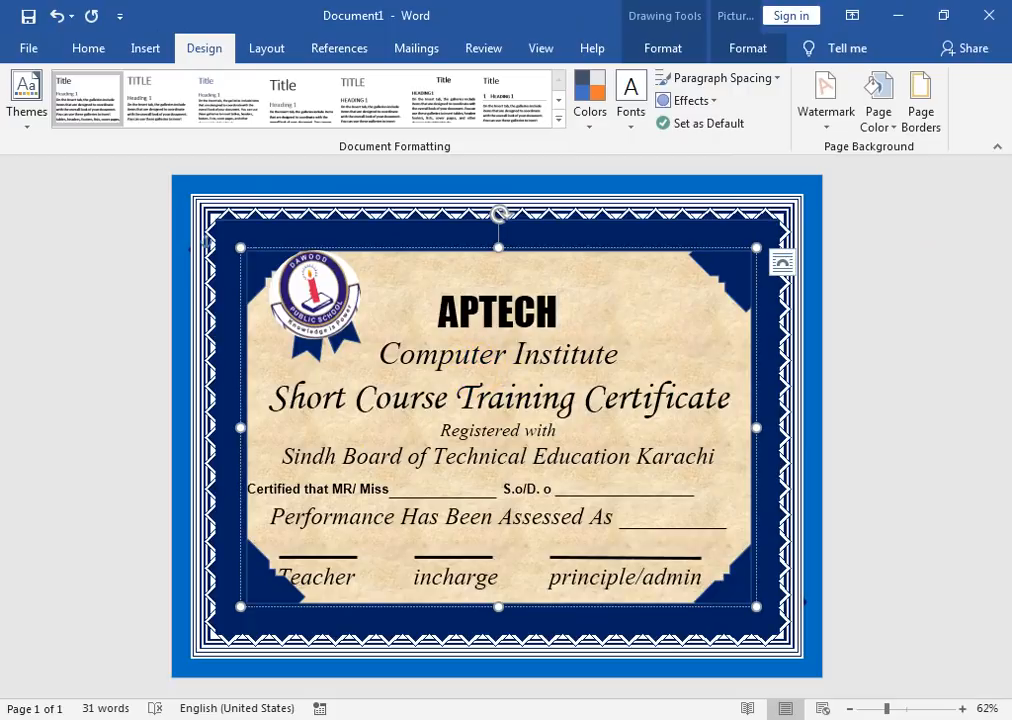